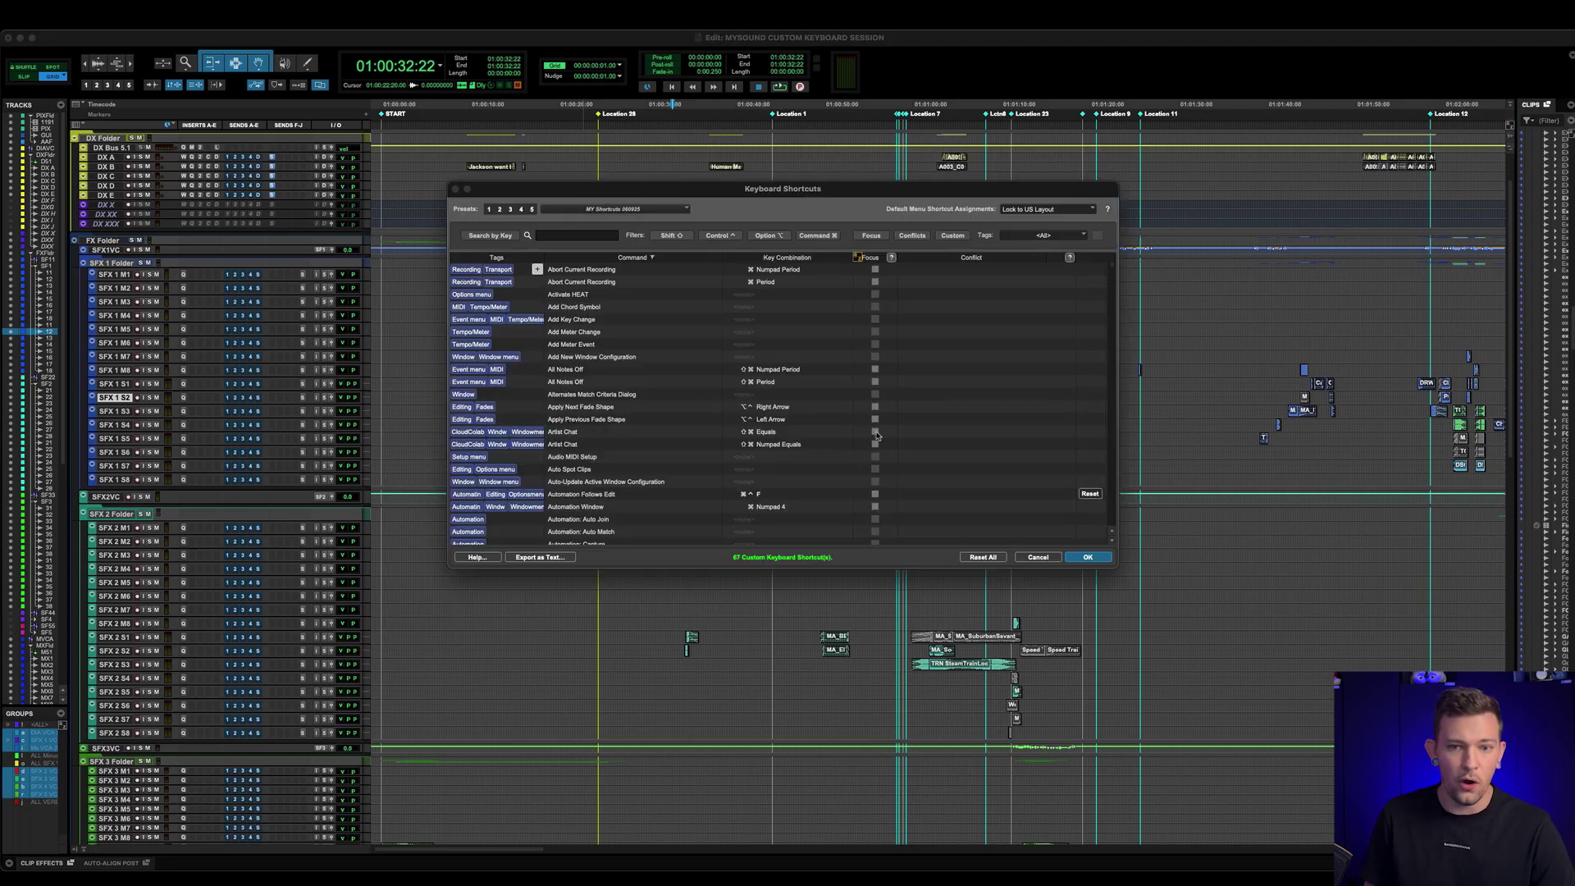
# - Load the <factory default> shortcut preset and scroll through its command list
pyautogui.press('super+shift+k')
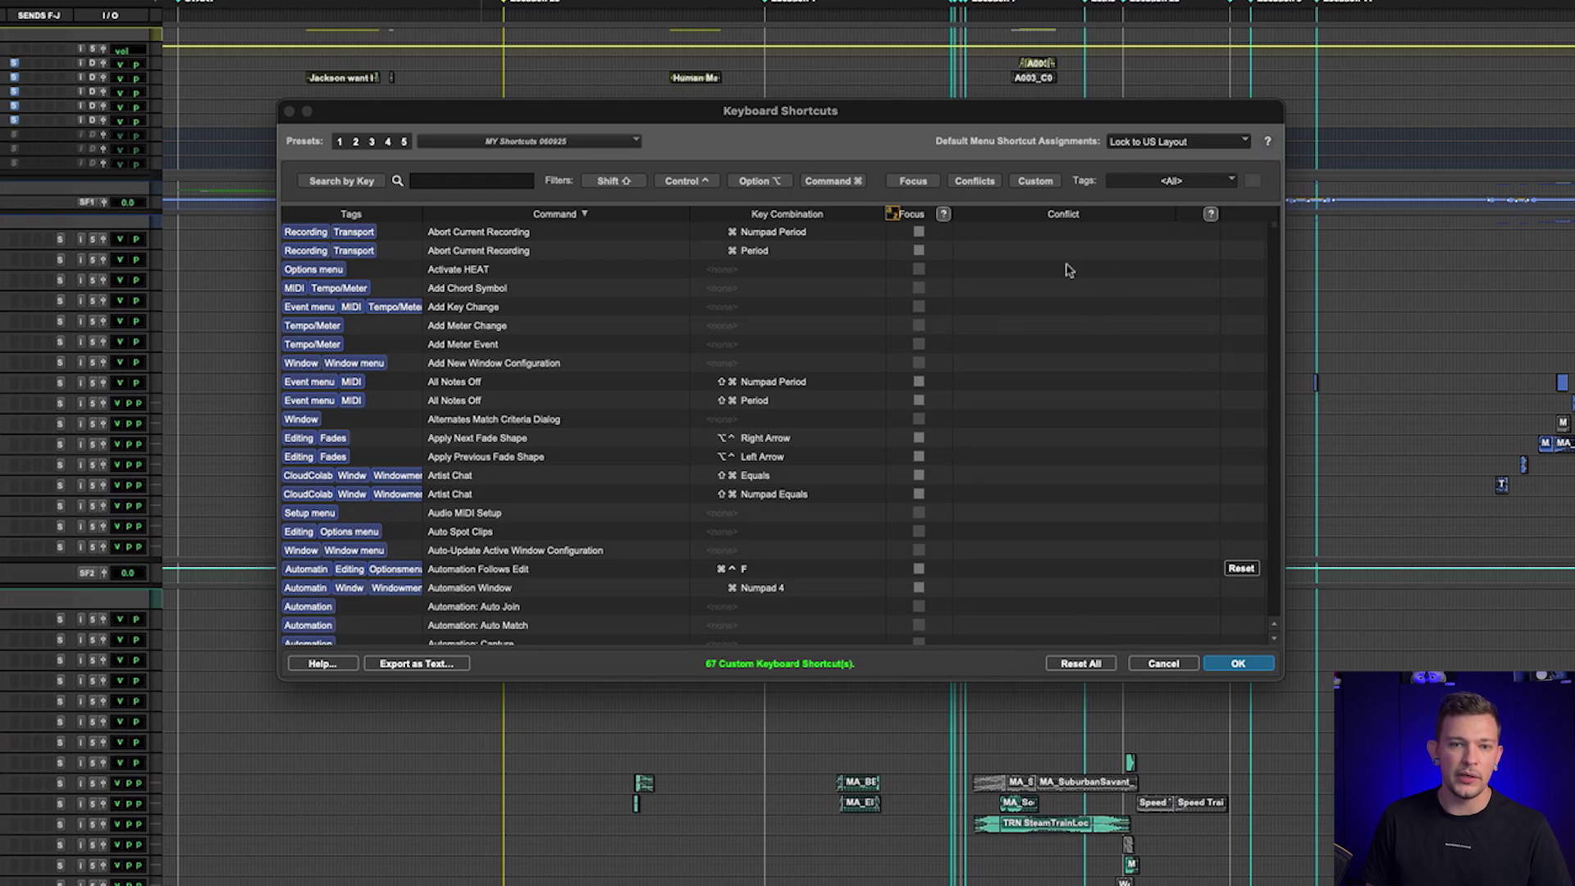
pyautogui.click(373, 145)
pyautogui.click(562, 144)
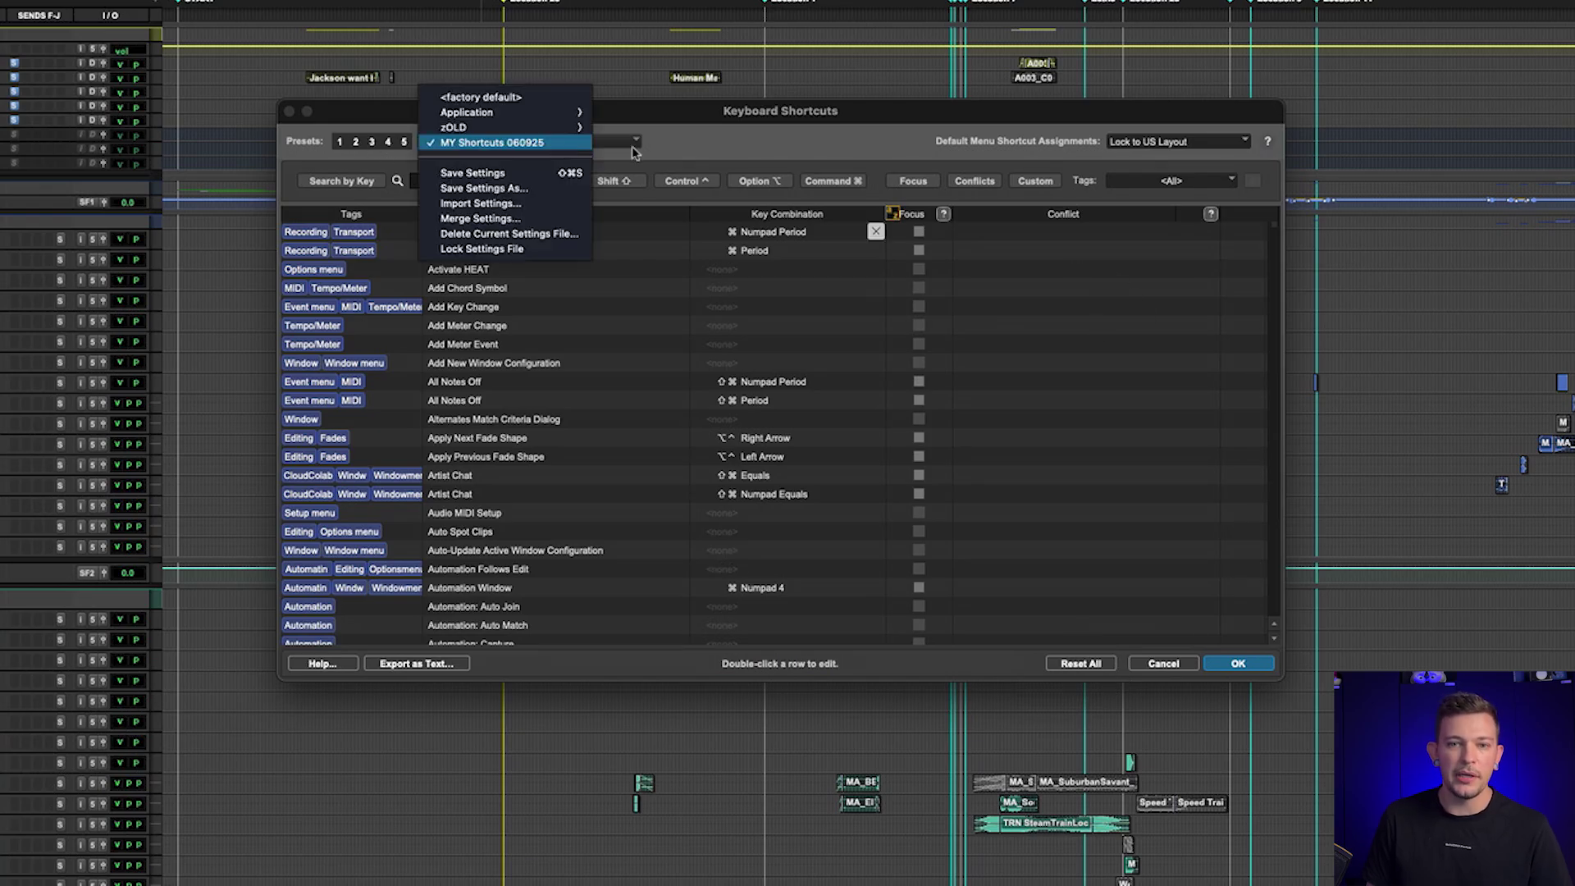
pyautogui.click(526, 98)
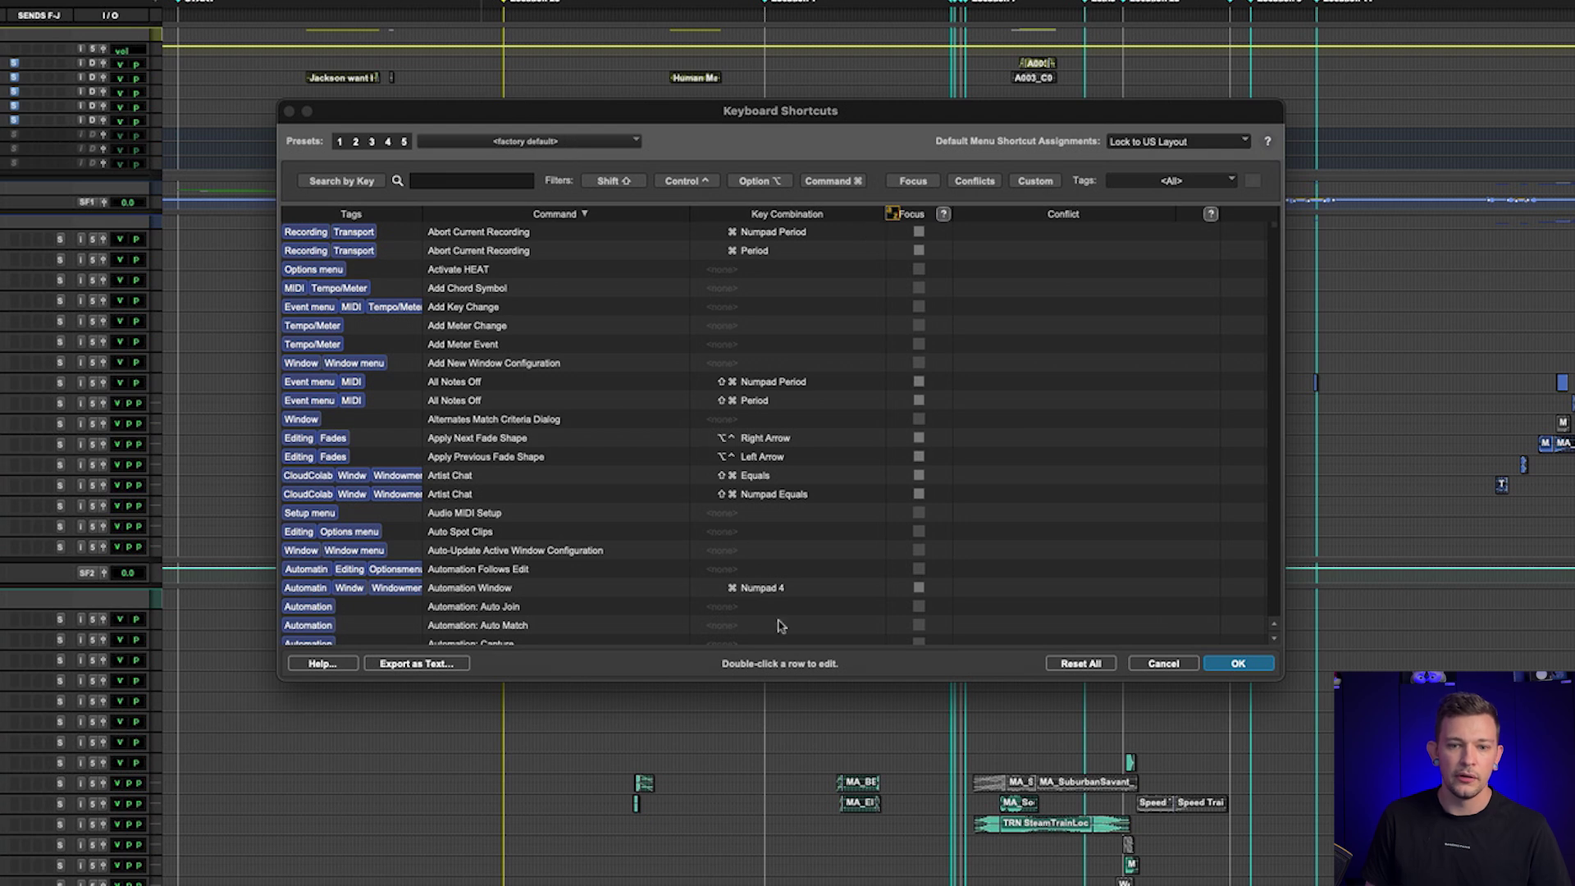
pyautogui.scroll(-15, 976, 421)
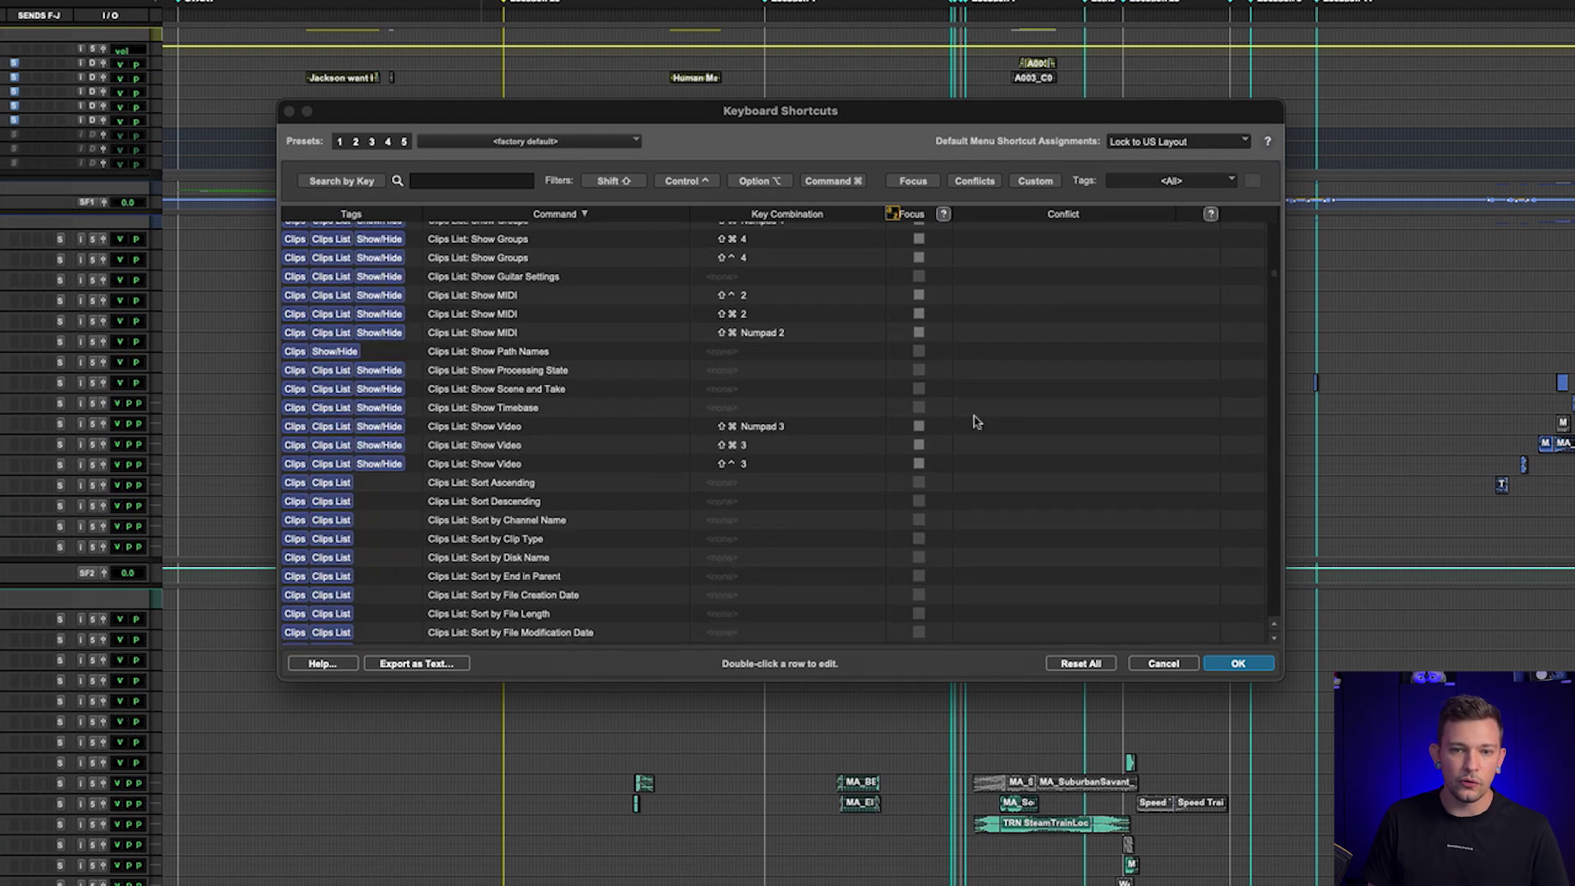
pyautogui.scroll(-20, 976, 422)
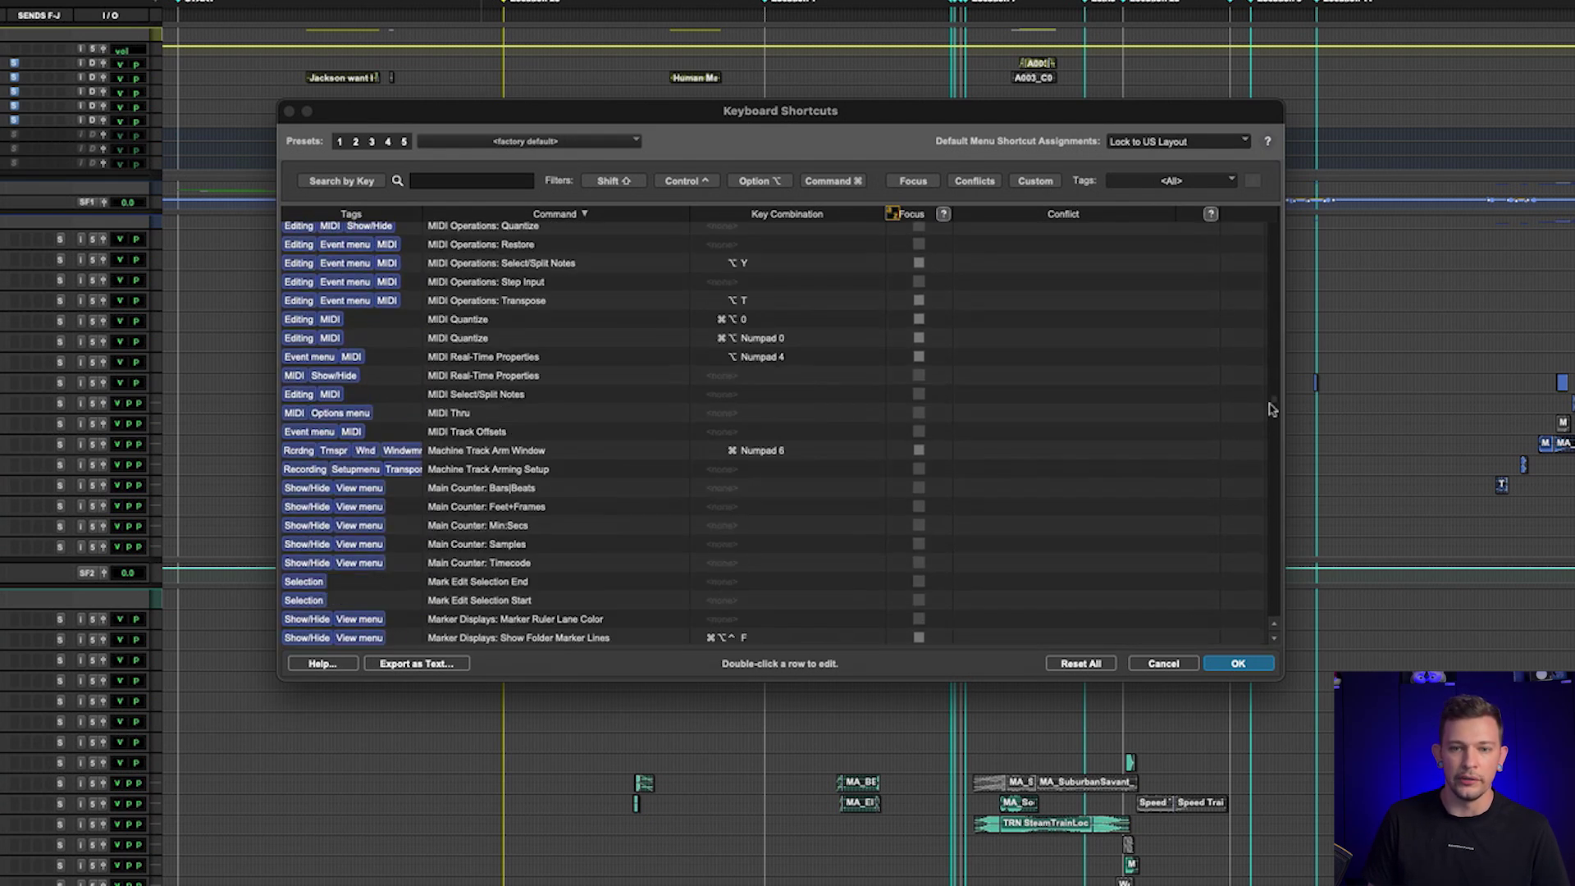
pyautogui.moveTo(1270, 407); pyautogui.dragTo(1259, 161)
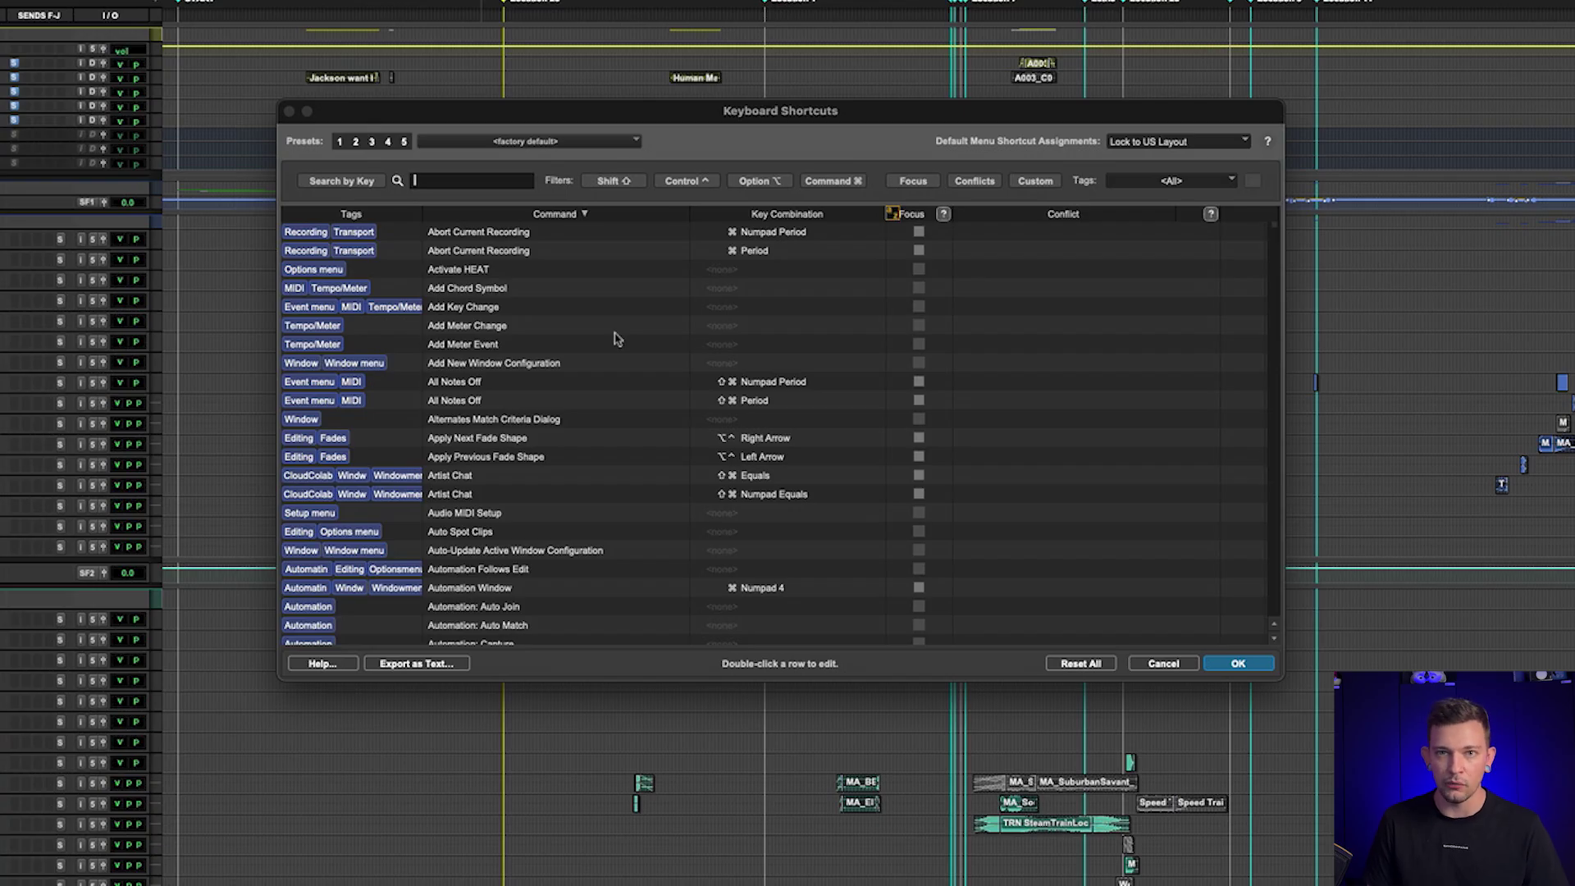
# - Search shortcuts for 'copy pan' and select the Copy Pan Automation command
pyautogui.click(473, 183)
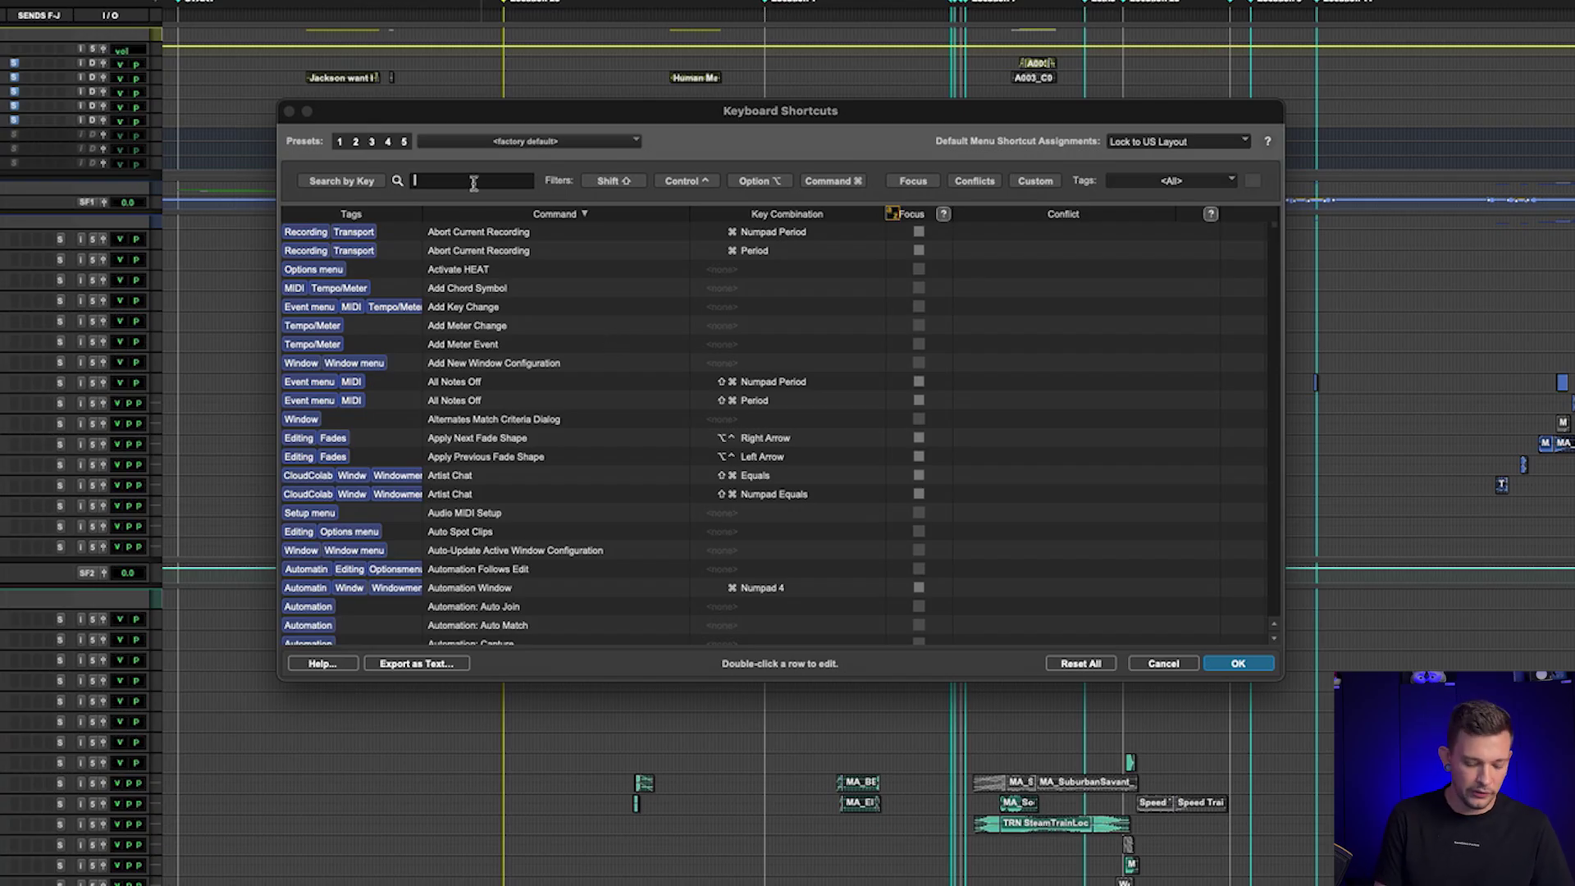
pyautogui.write('copy')
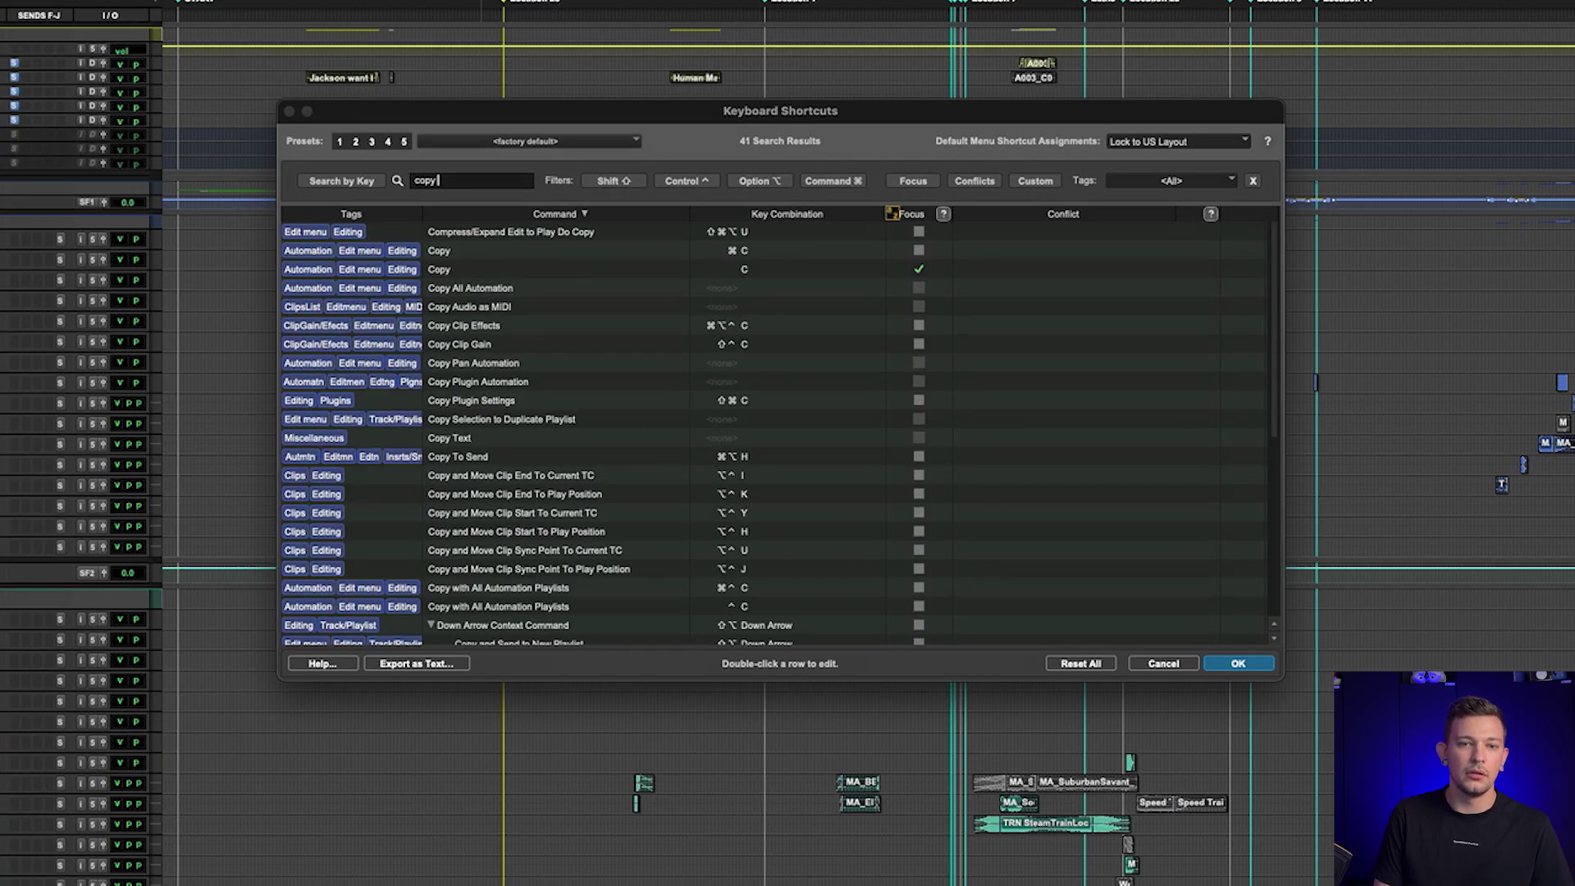
pyautogui.write(' pan')
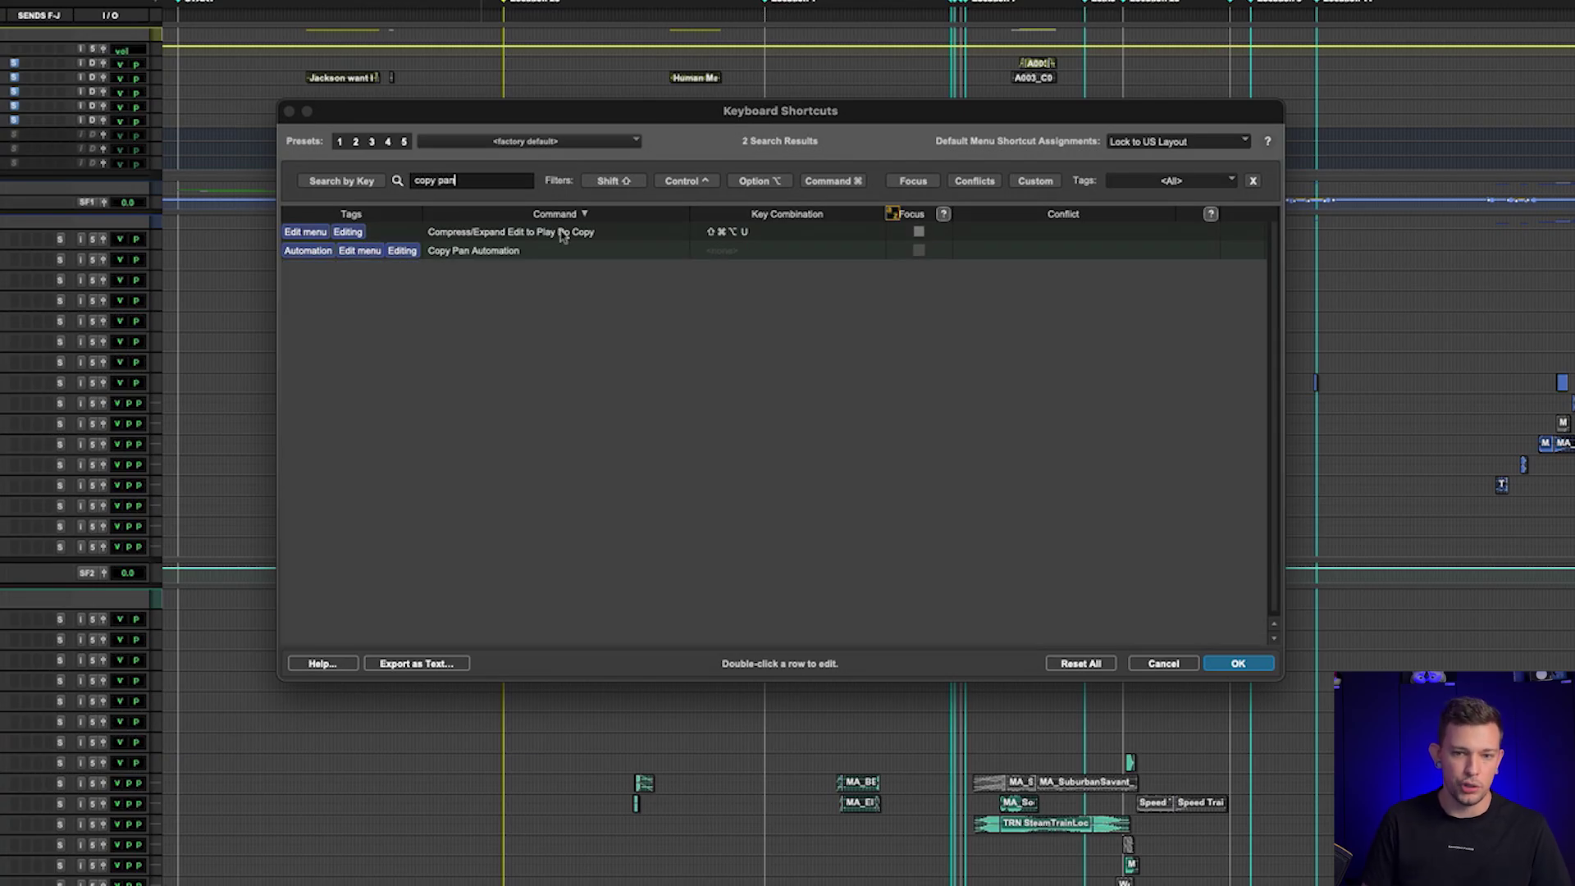
pyautogui.click(755, 258)
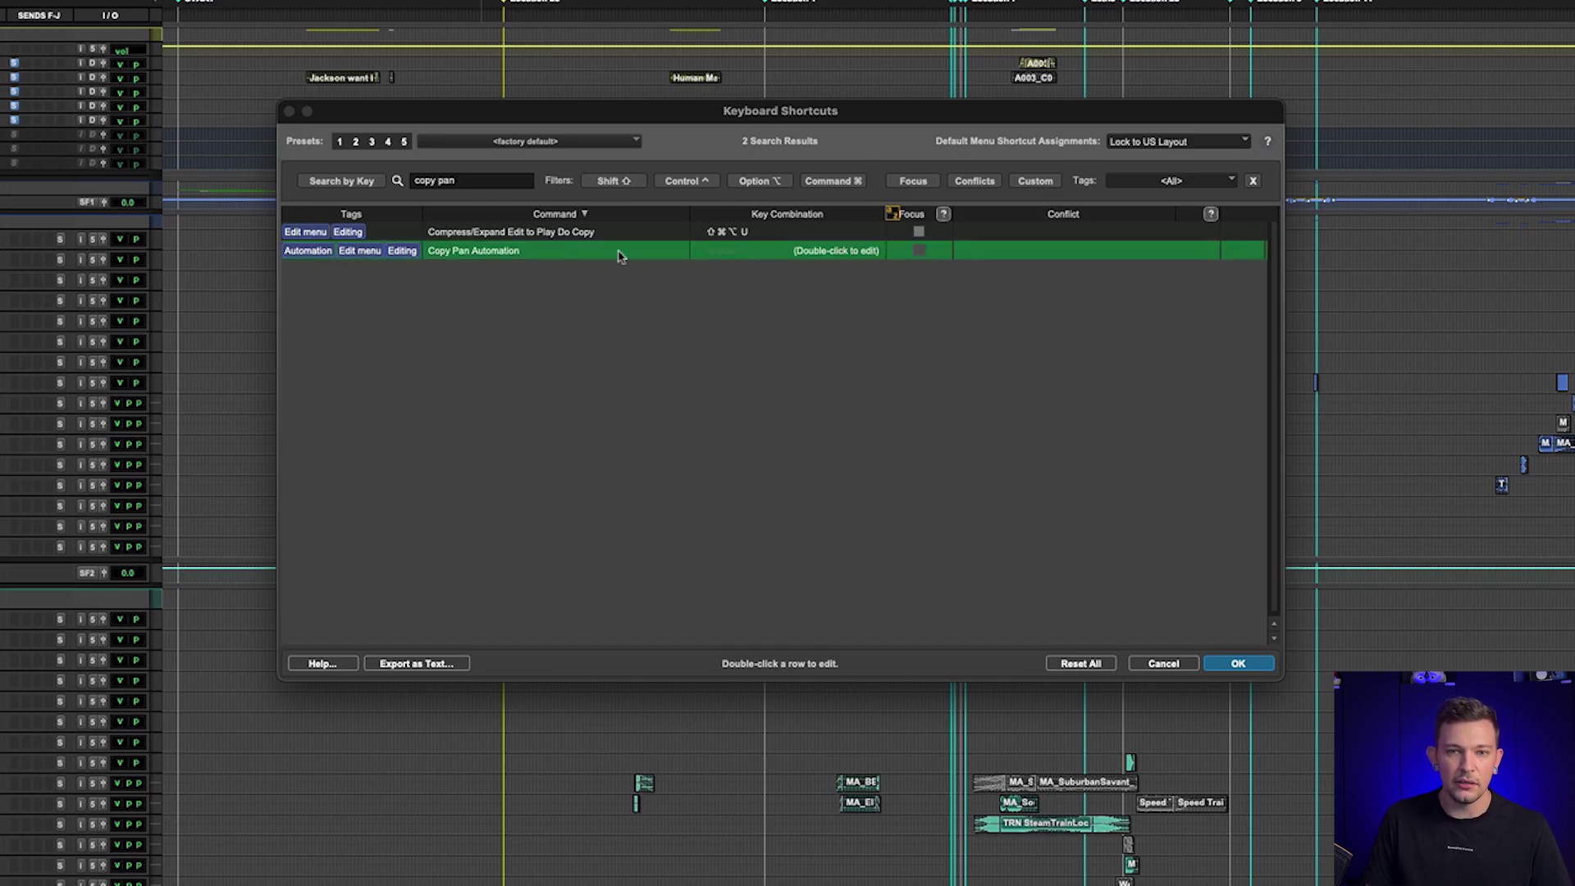
pyautogui.click(634, 232)
pyautogui.click(736, 256)
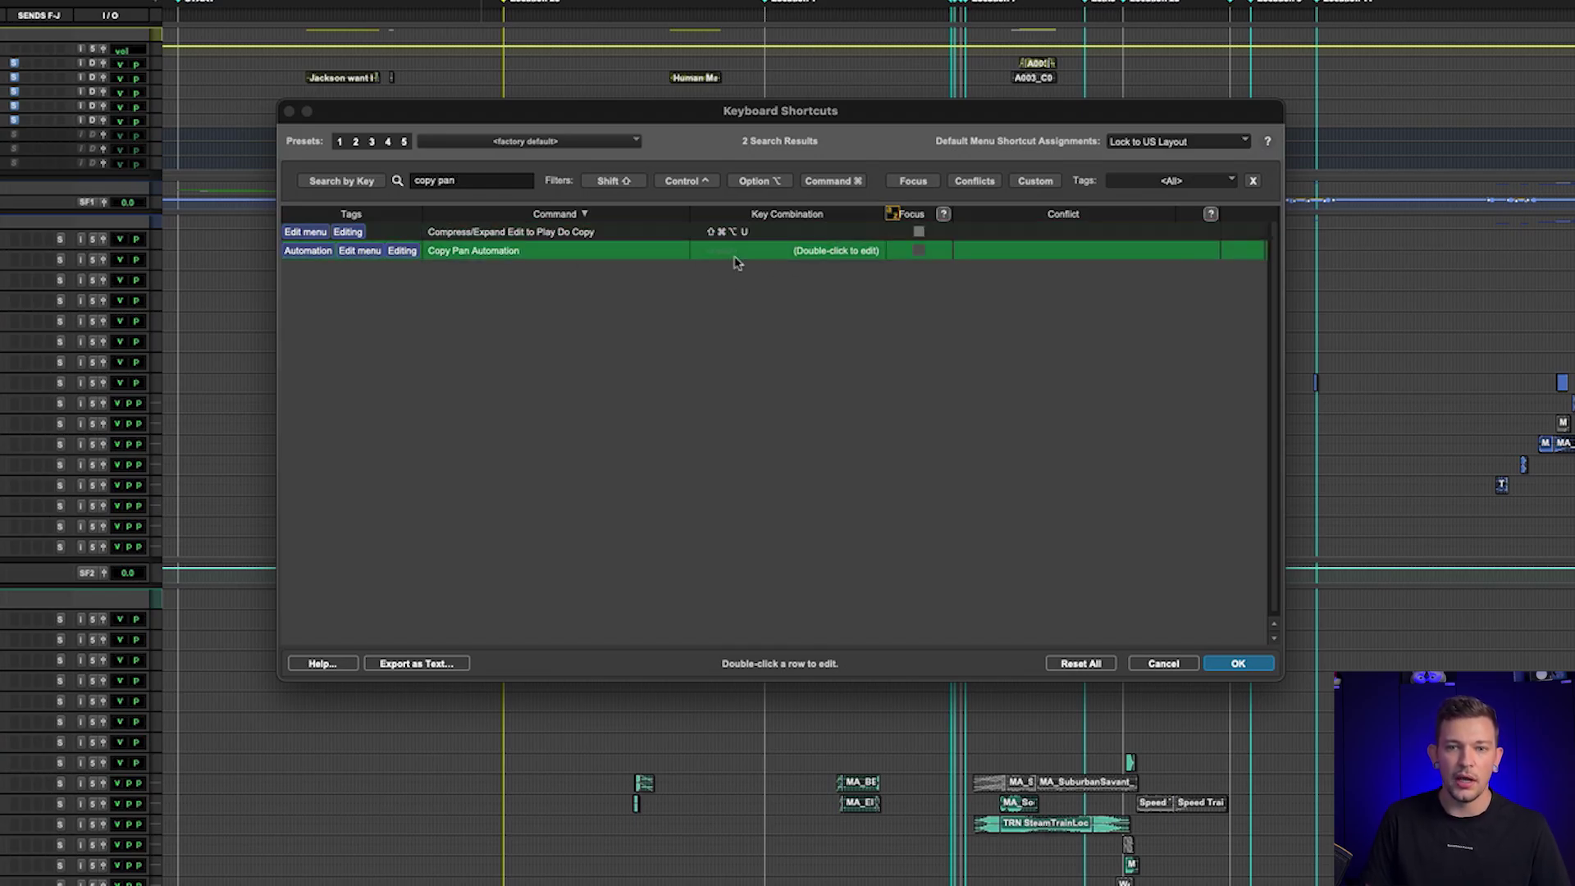
# - Assign ^P to Copy Pan Automation, resolve the Move Edit Insertion Up conflict, then reset it
pyautogui.doubleClick(815, 258)
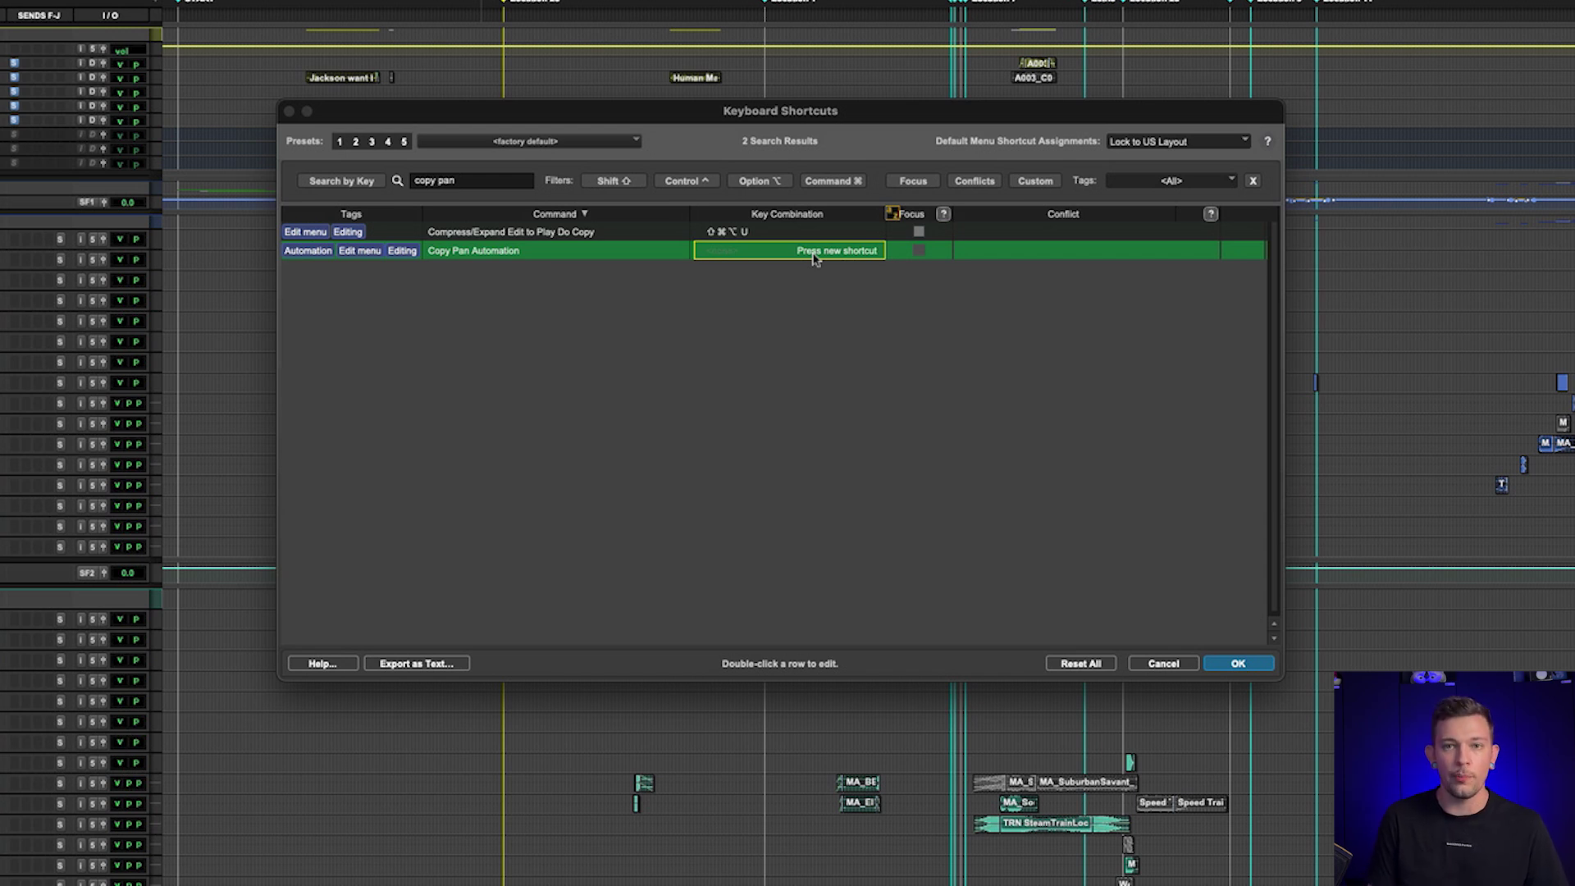
pyautogui.hotkey('ctrl', 'p')
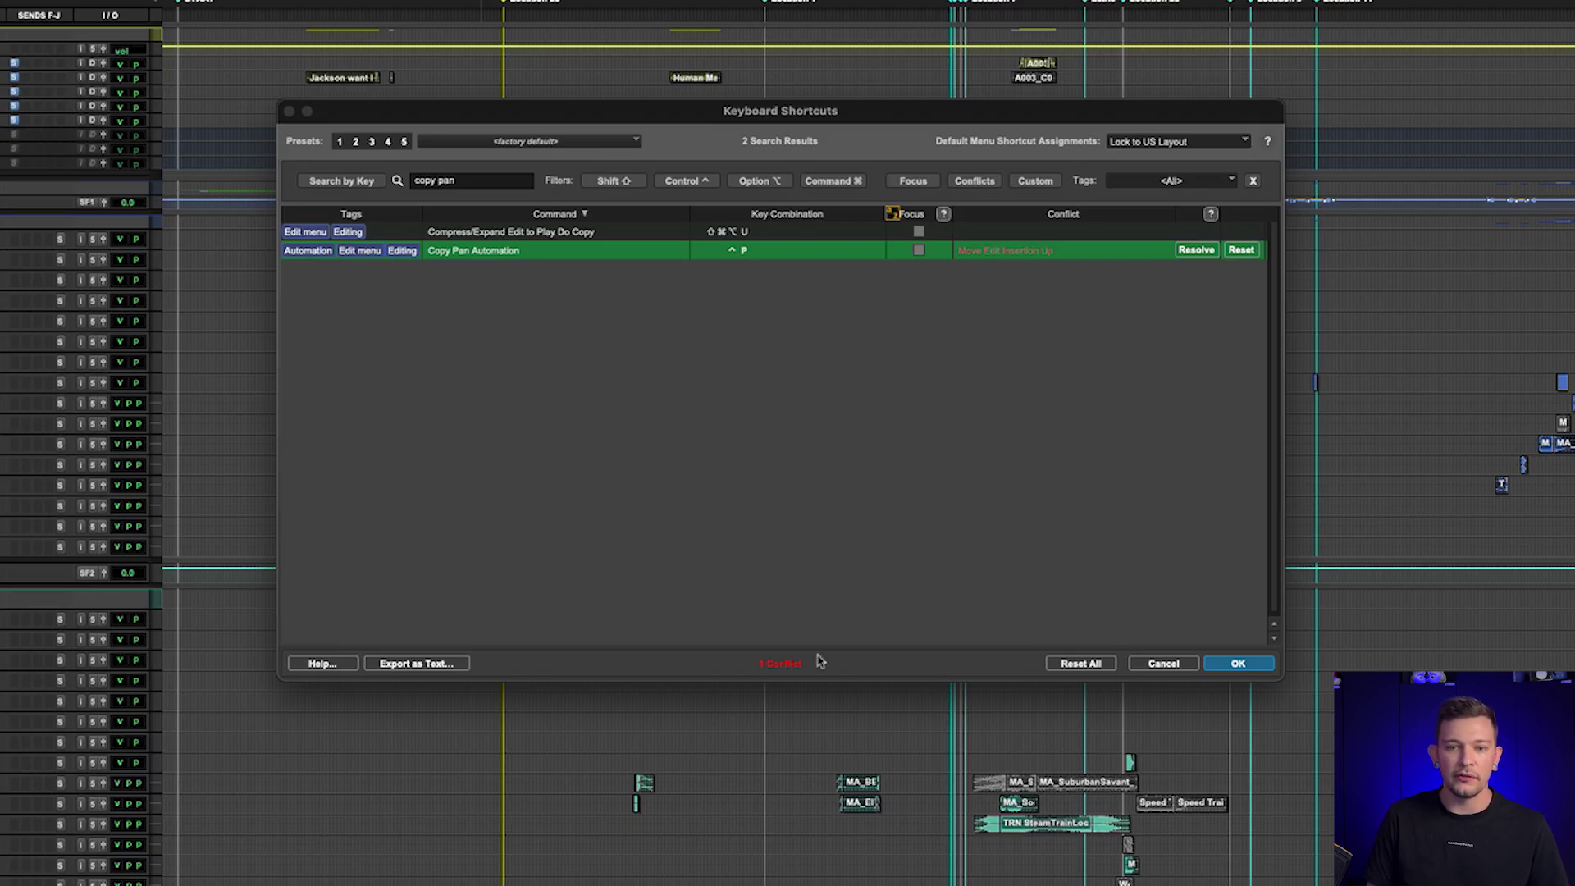
pyautogui.moveTo(756, 259)
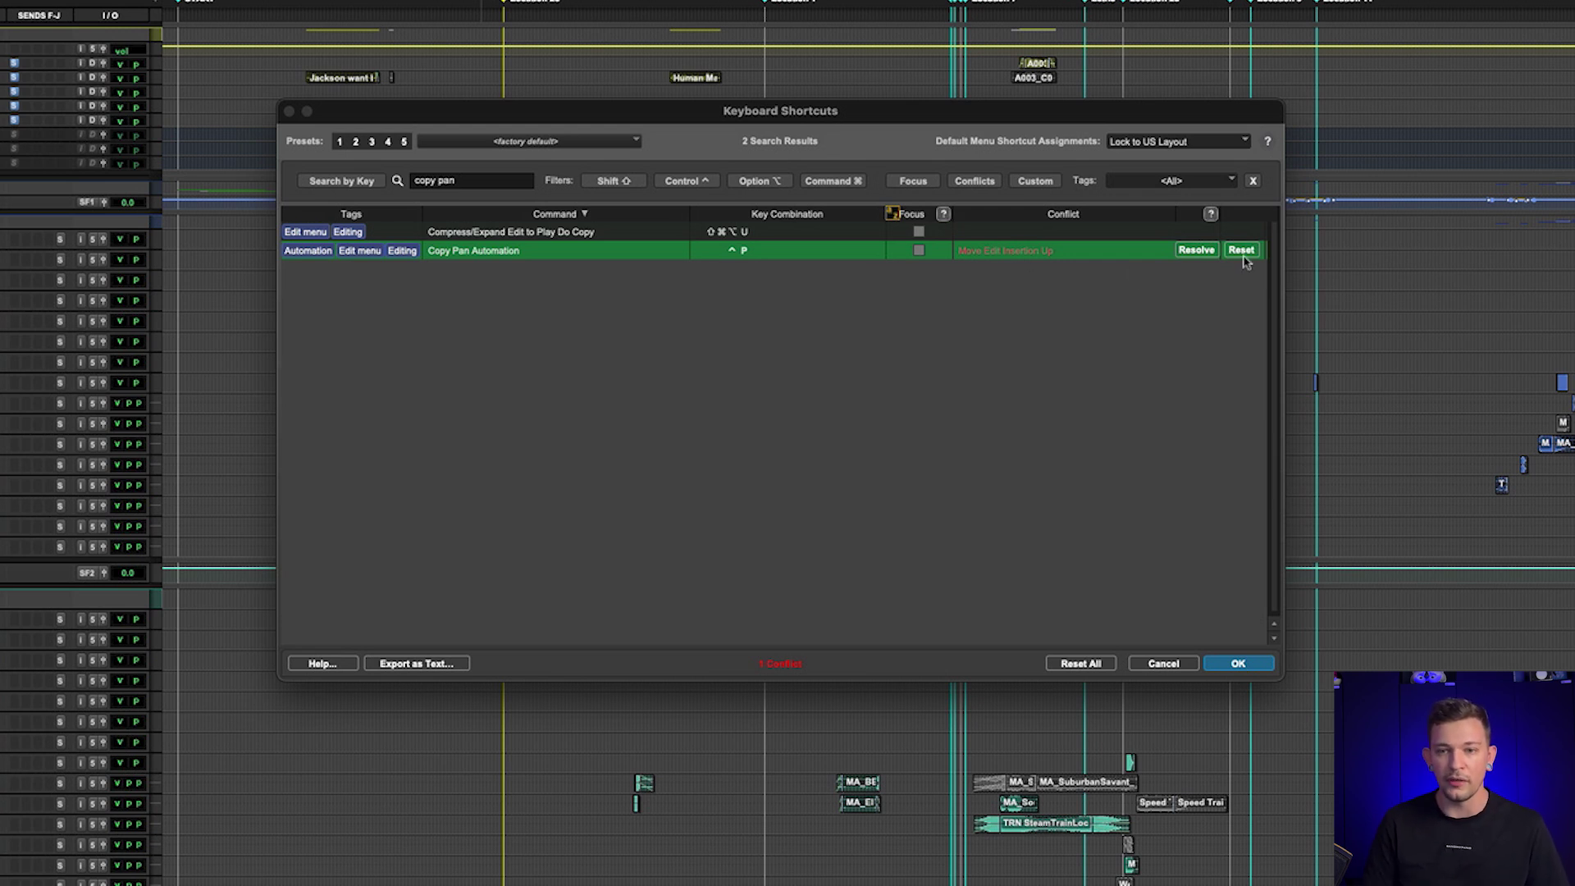
pyautogui.click(1196, 250)
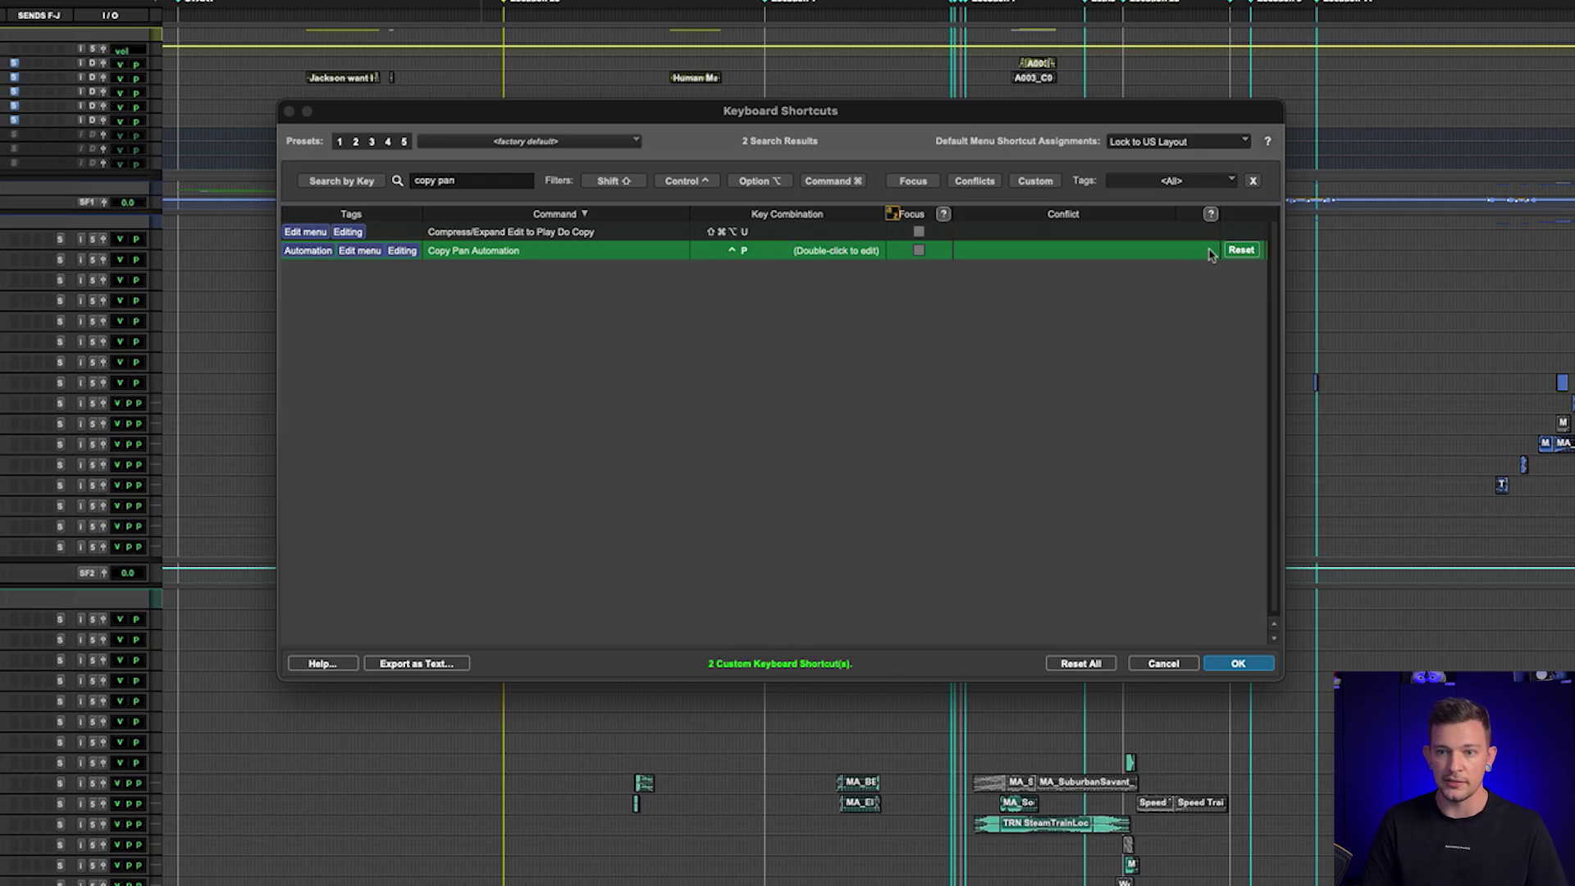
pyautogui.click(1242, 251)
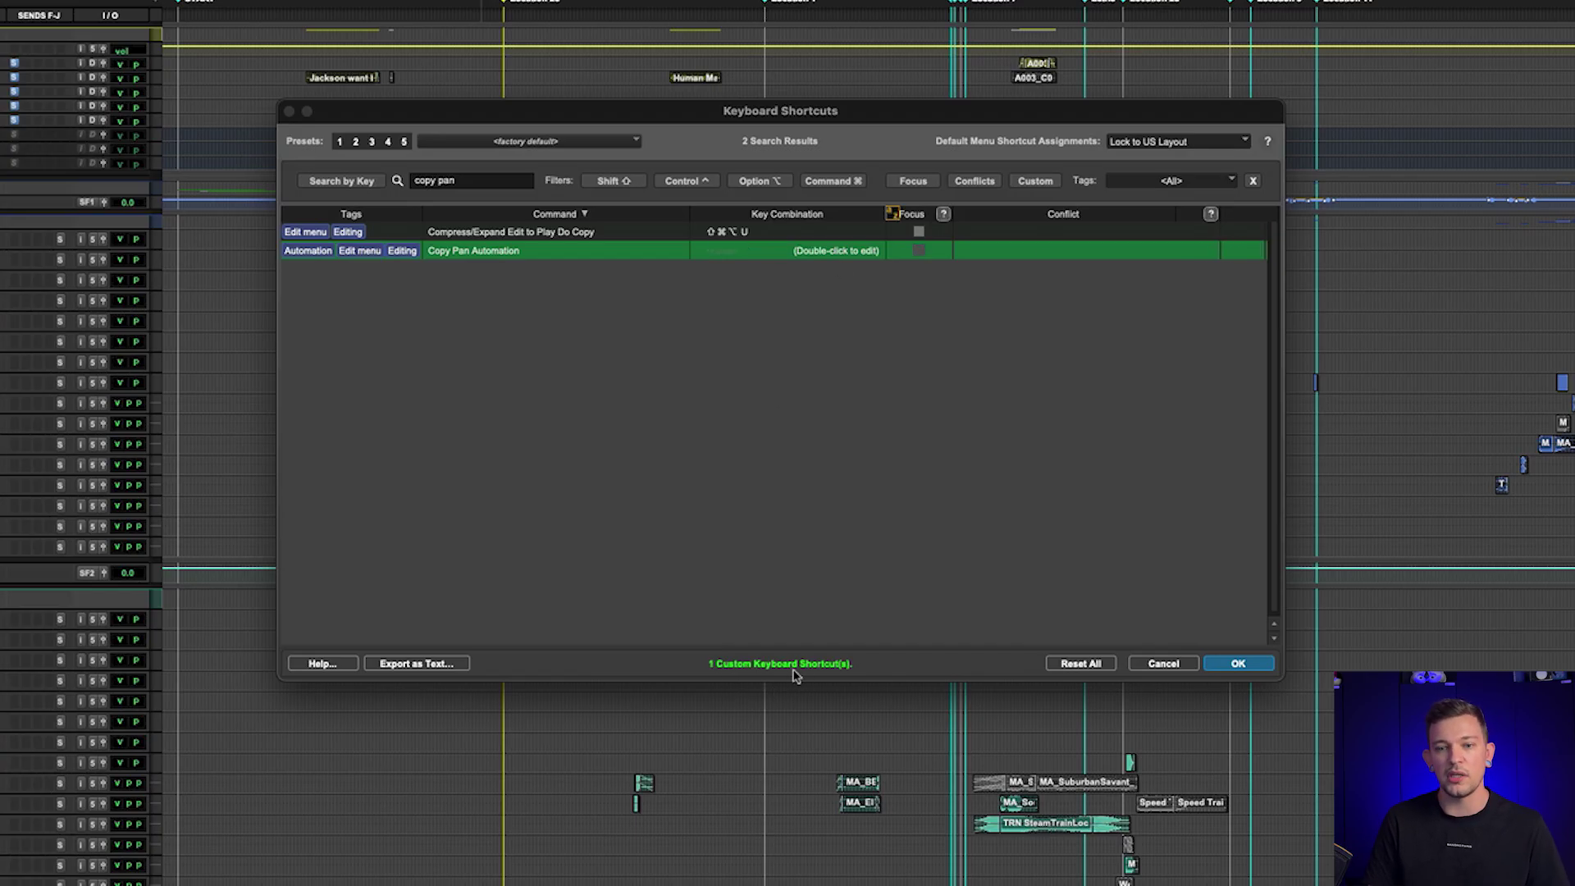
# - Search 'move edit up', assign ^P to Move Edit Insertion Up, then clear it
pyautogui.click(486, 184)
pyautogui.press('super+a')
pyautogui.write('move')
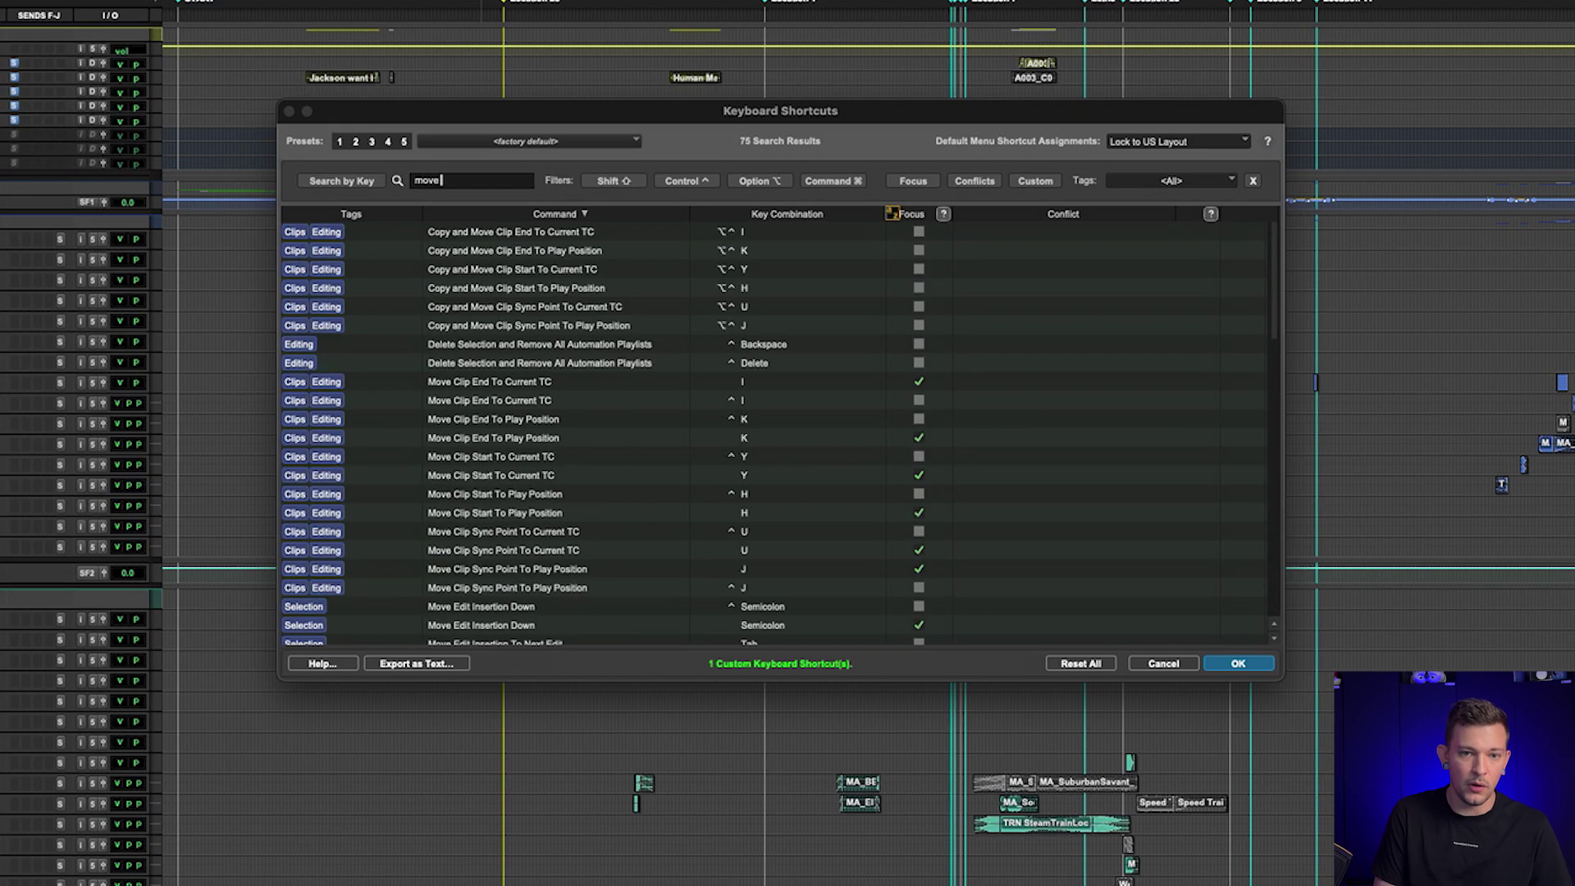
pyautogui.write(' to')
pyautogui.press('BackSpace')
pyautogui.press('BackSpace')
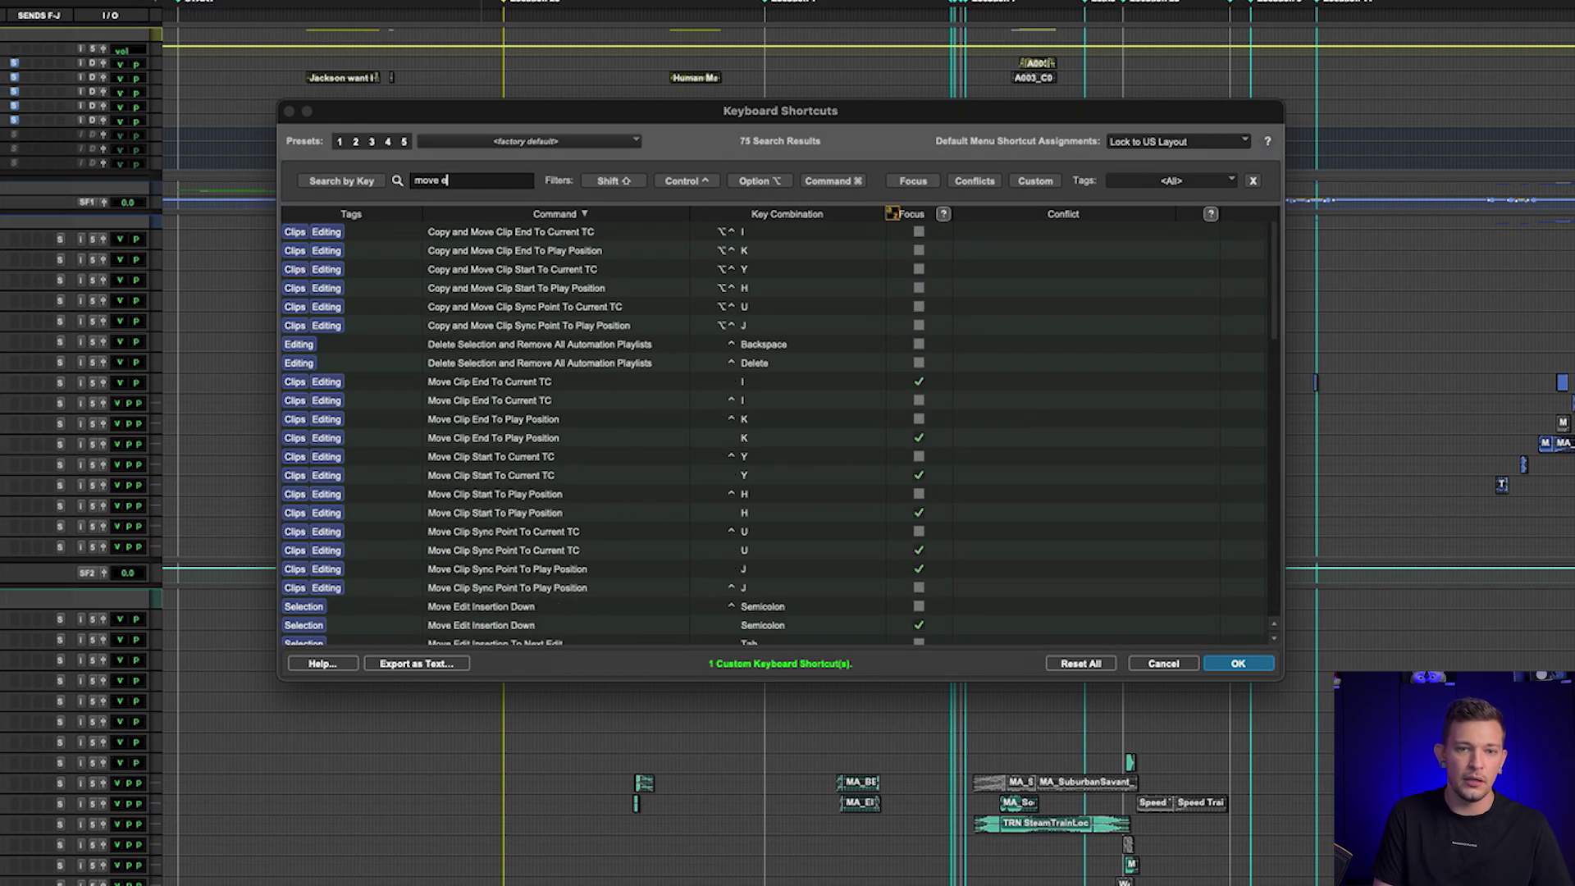
pyautogui.write('edit up')
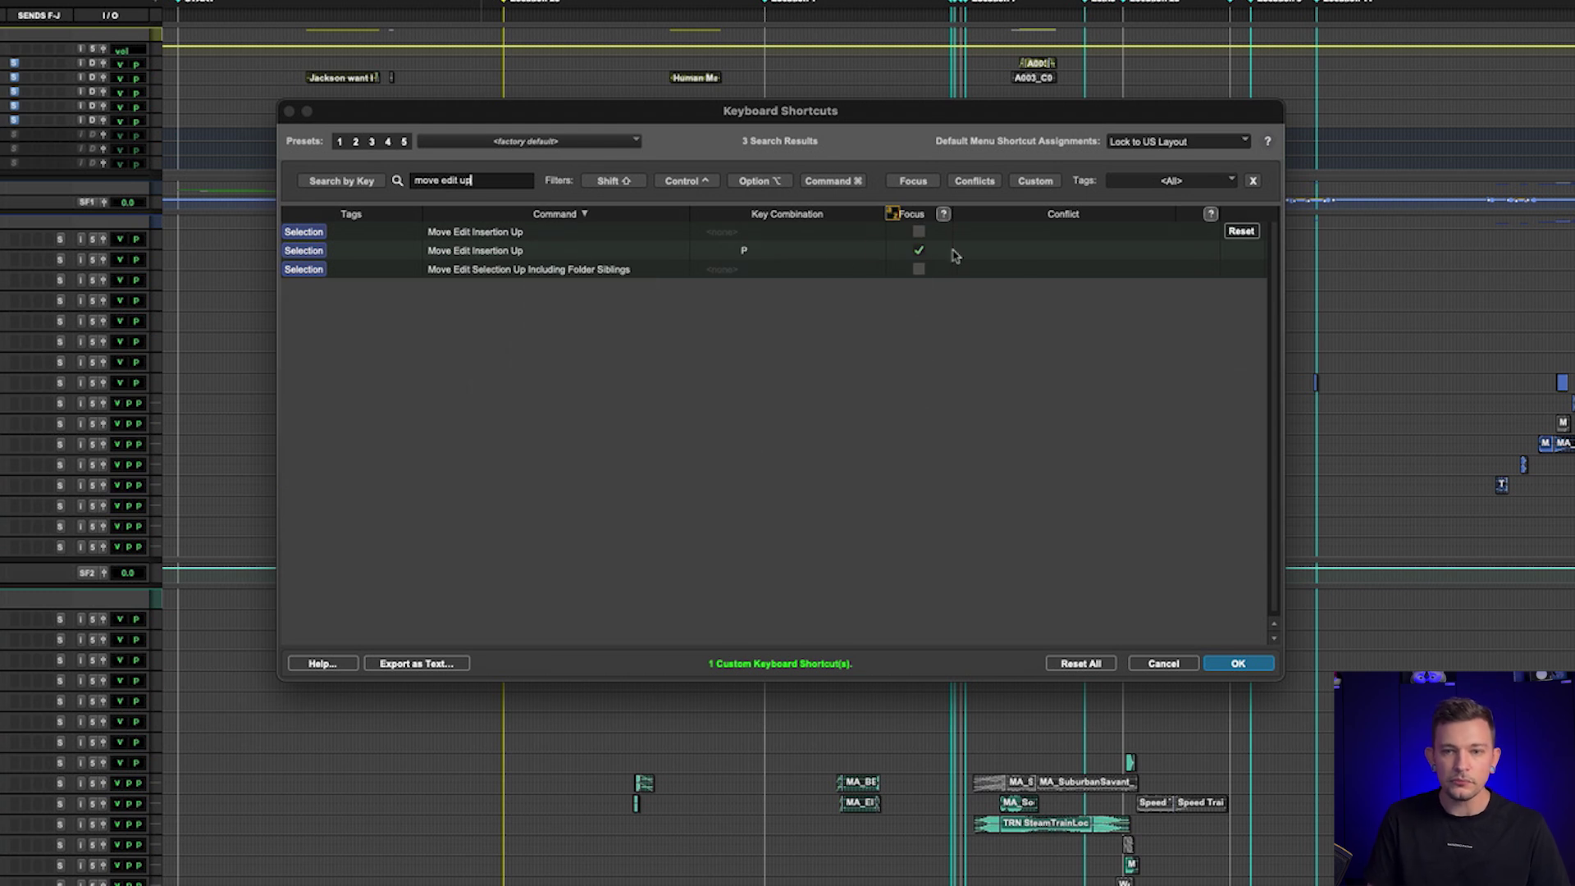
pyautogui.click(803, 237)
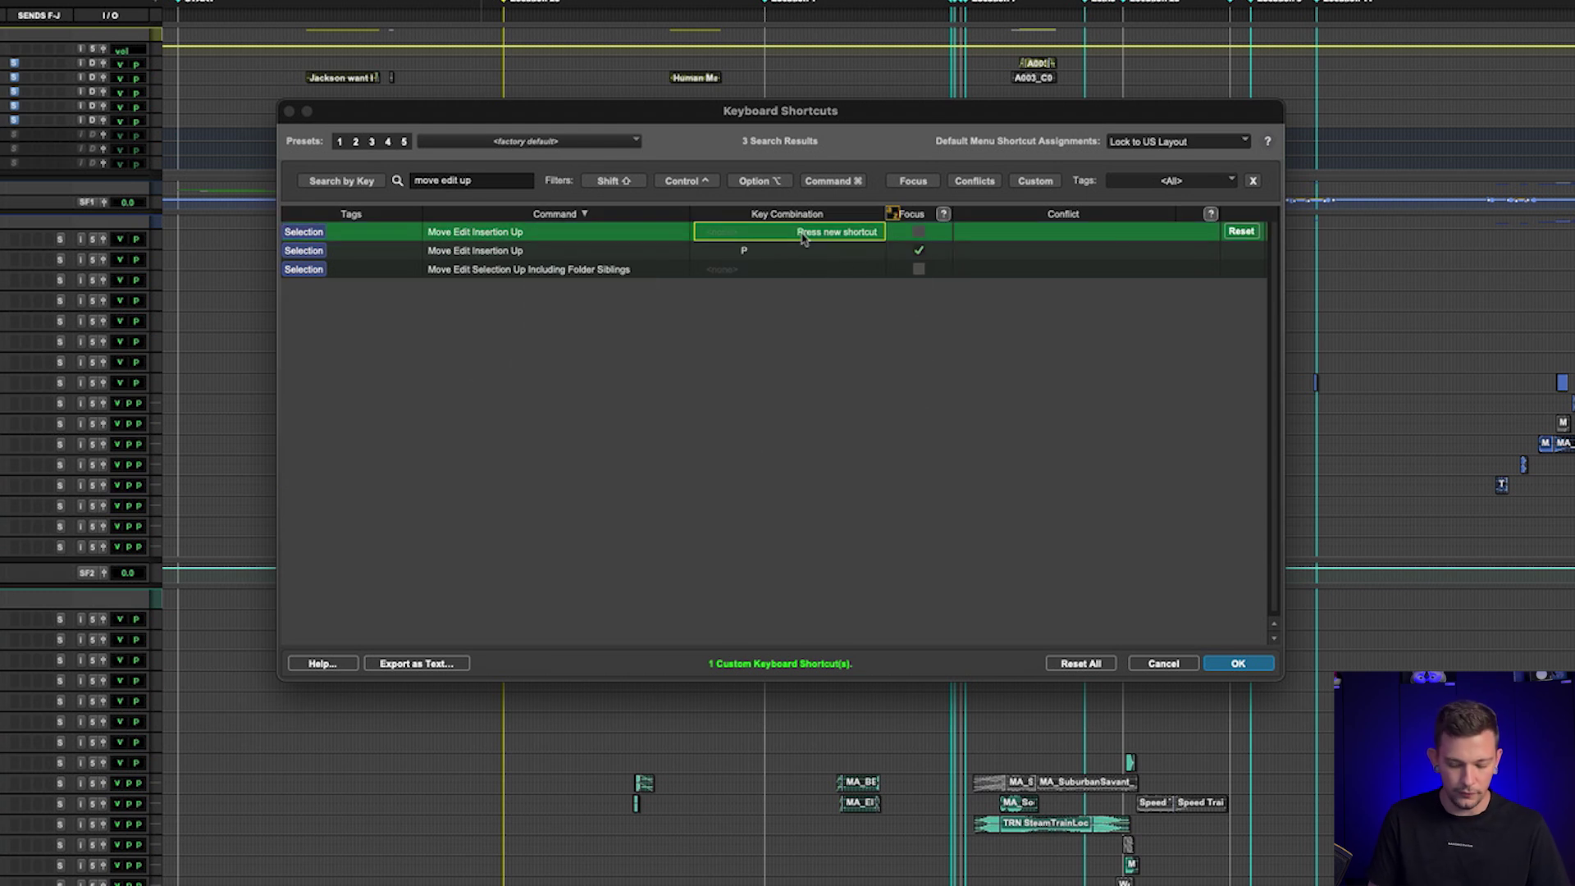
pyautogui.hotkey('ctrl', 'p')
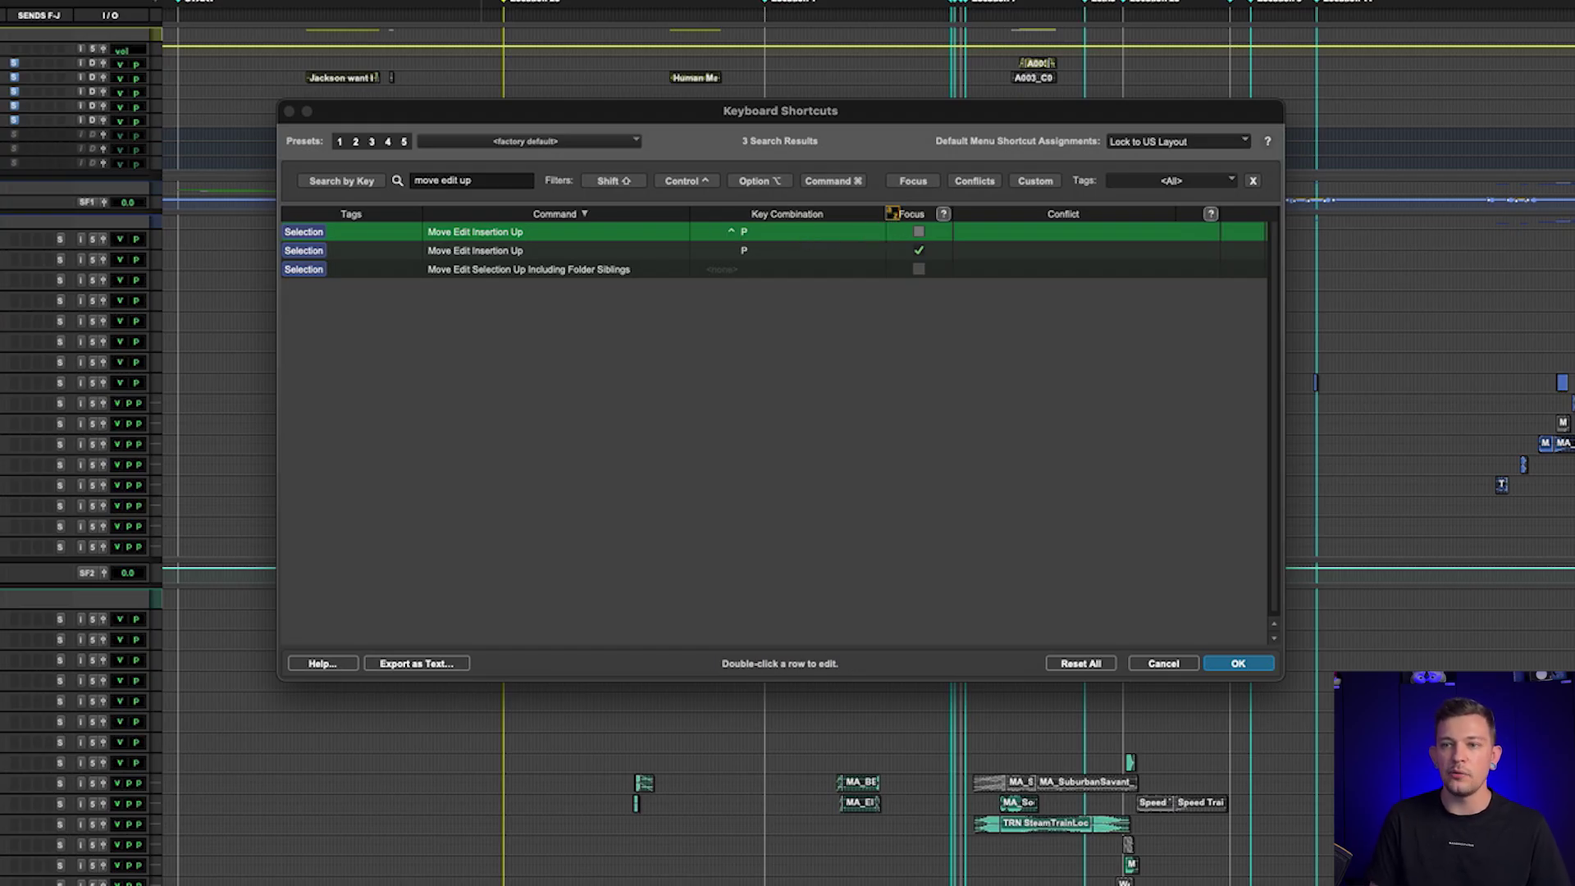
pyautogui.moveTo(716, 237)
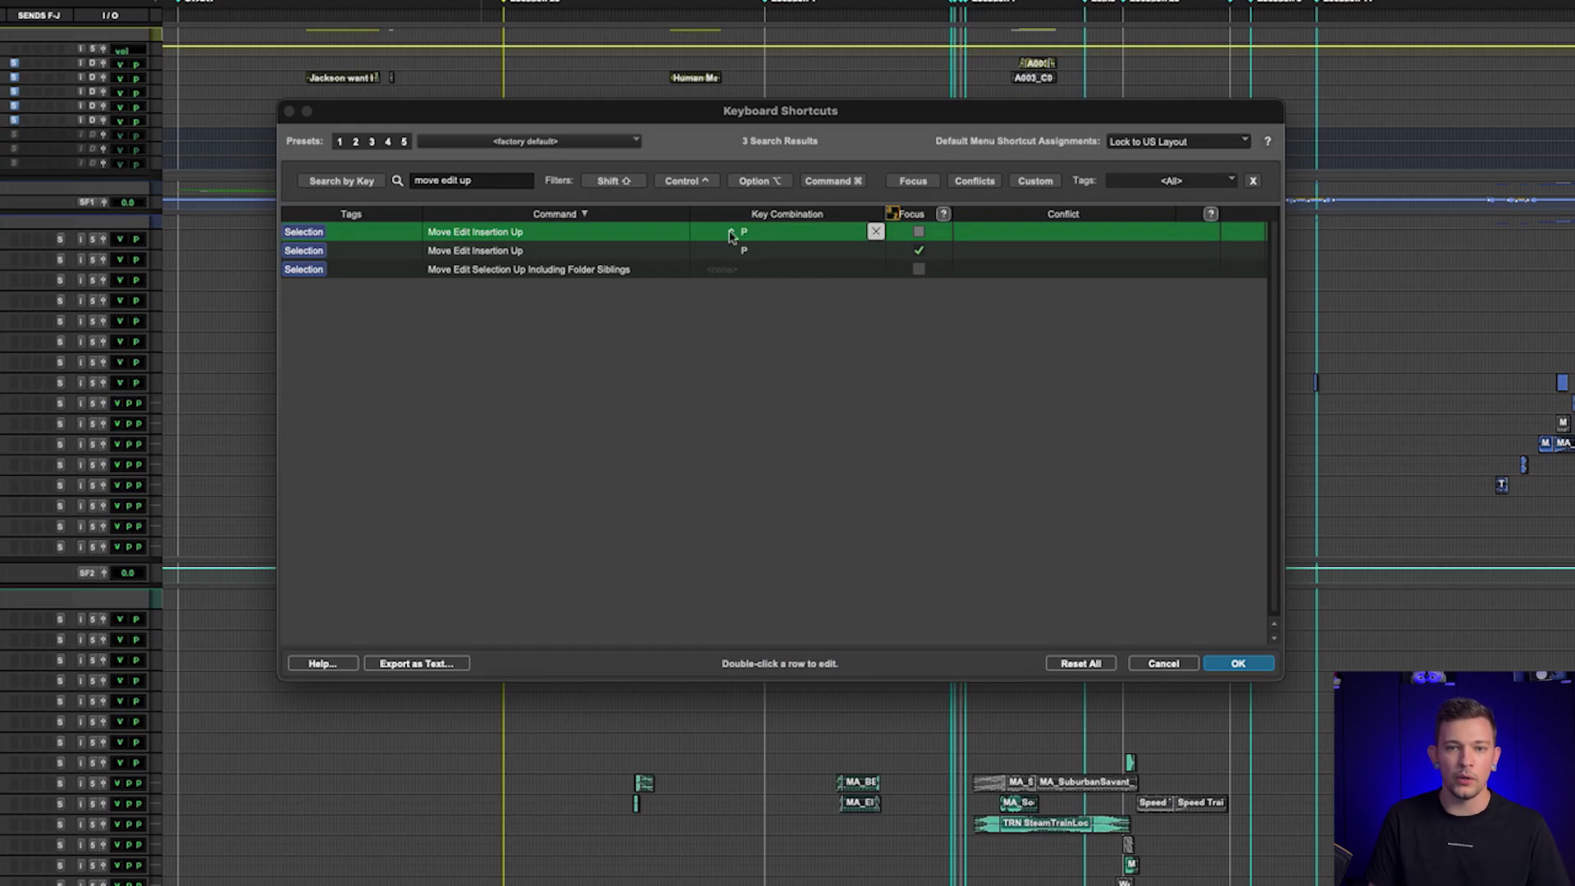
pyautogui.click(875, 231)
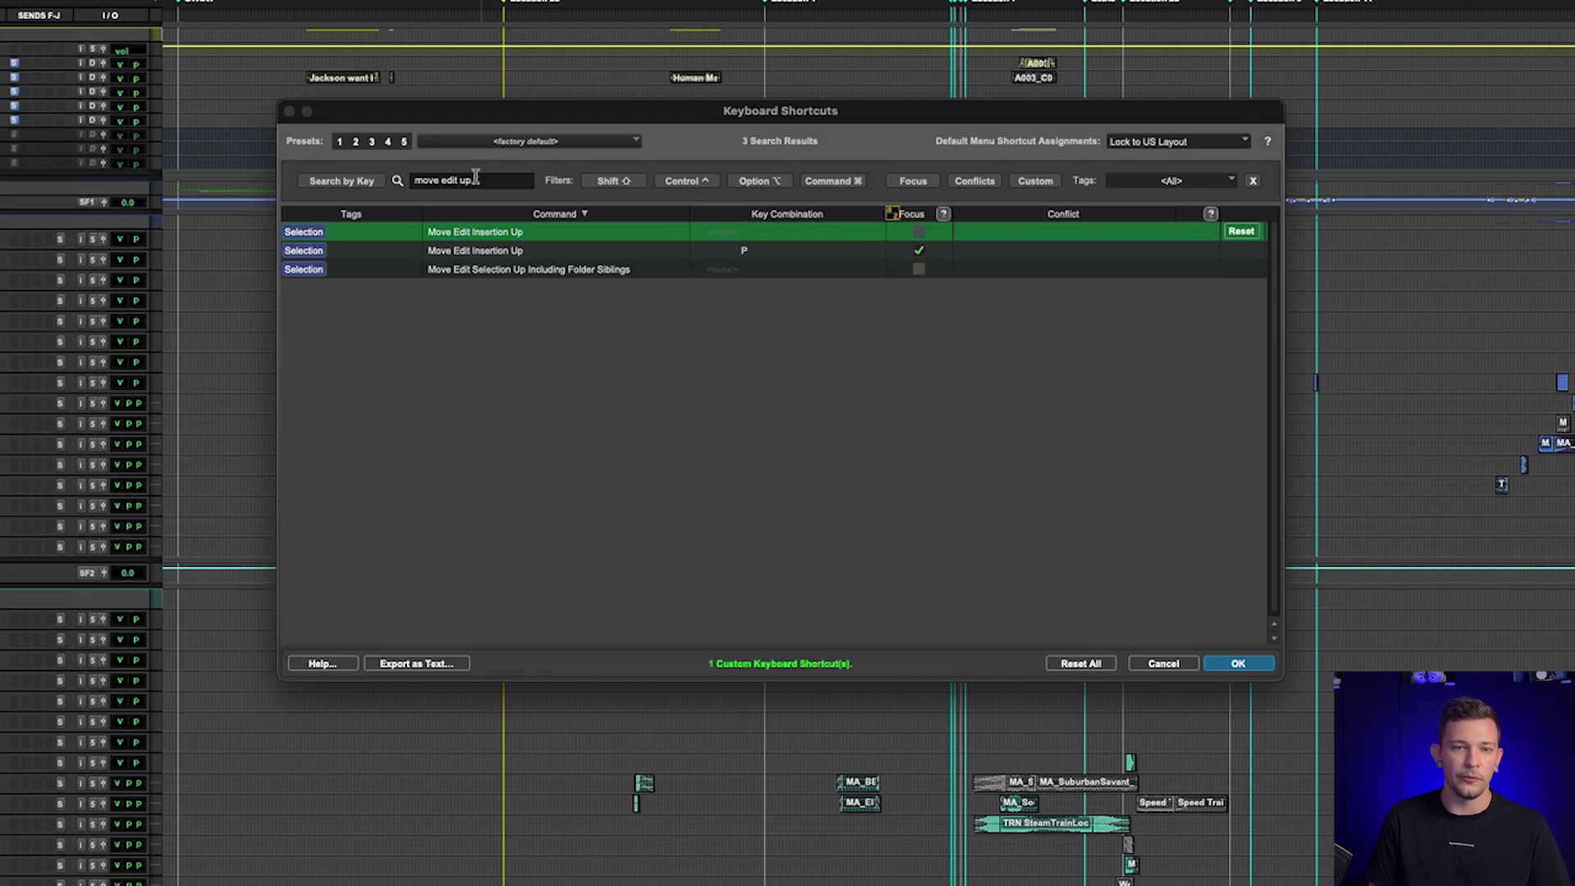
# - Search 'copy pan auto' and assign ^P to Copy Pan Automation
pyautogui.click(475, 179)
pyautogui.write('copy p')
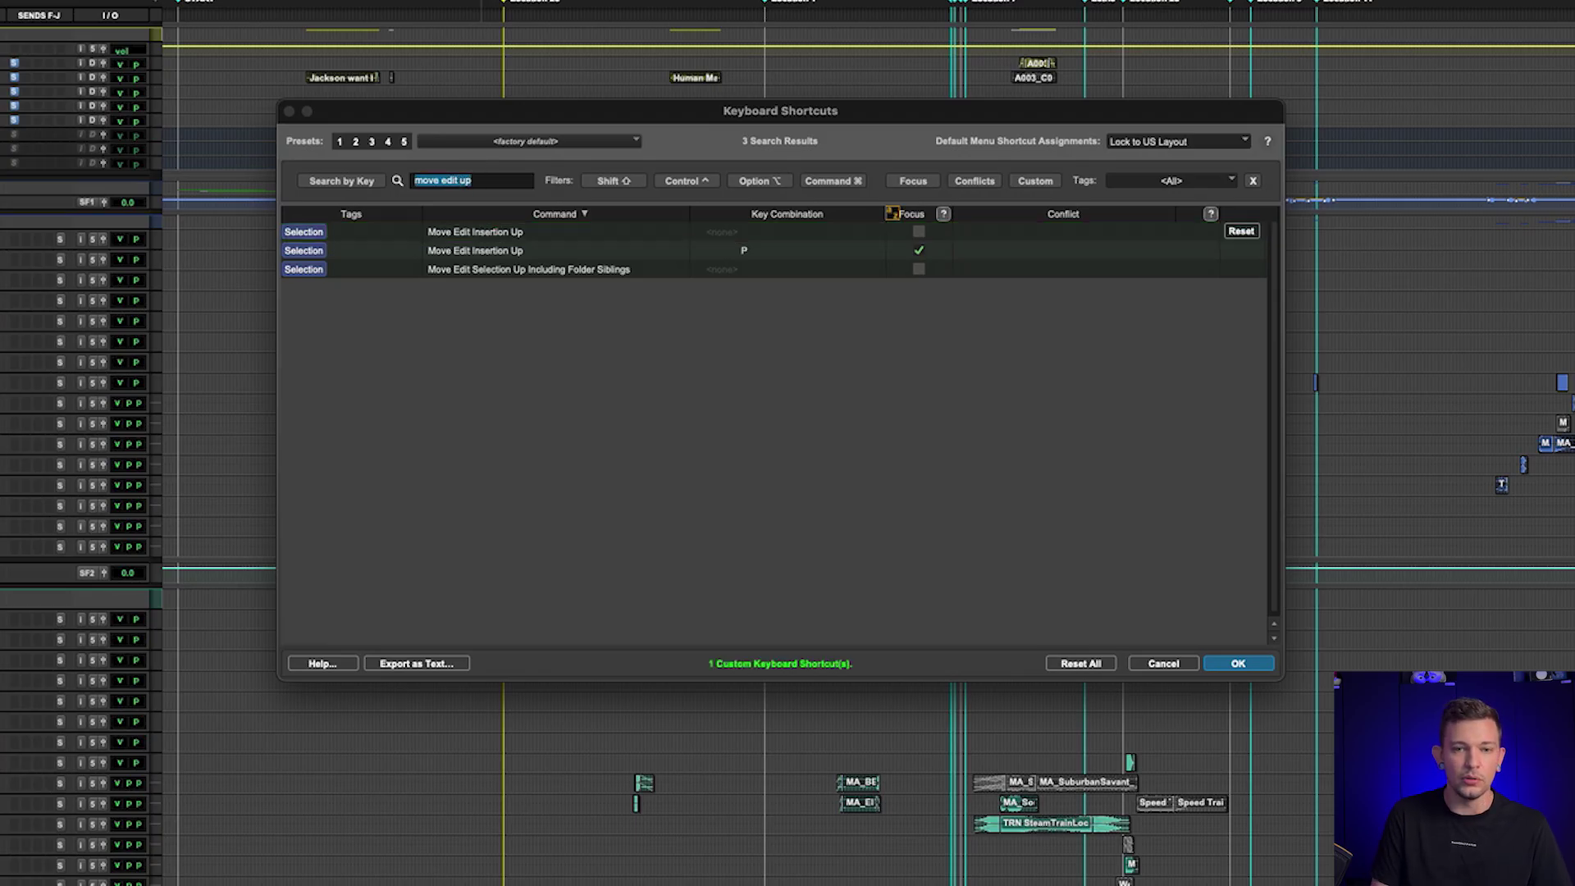
pyautogui.write('an autom')
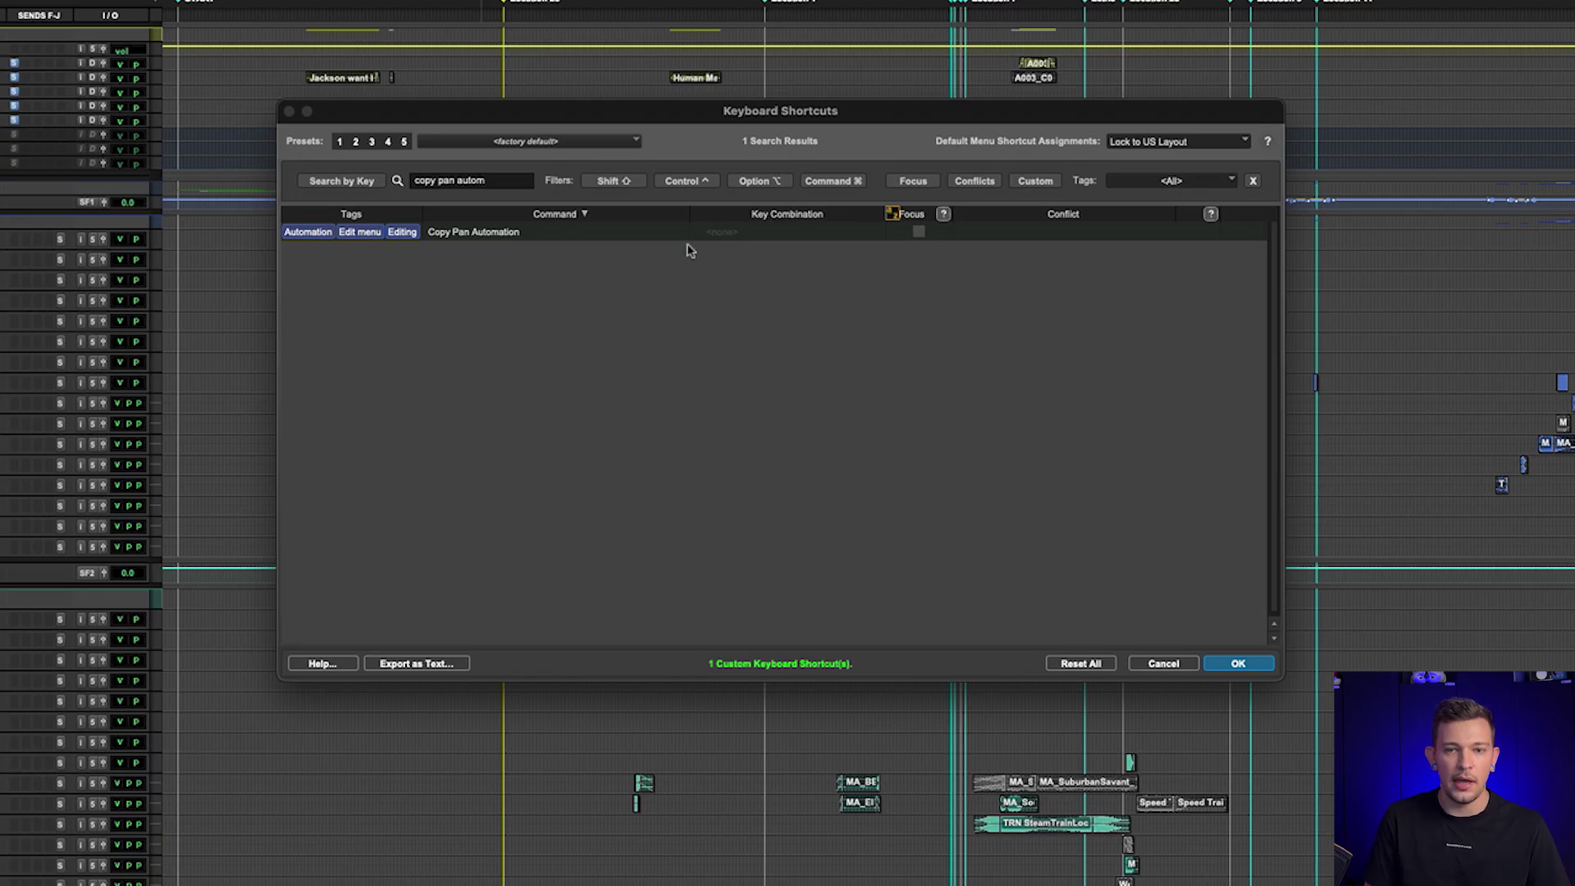
pyautogui.click(723, 236)
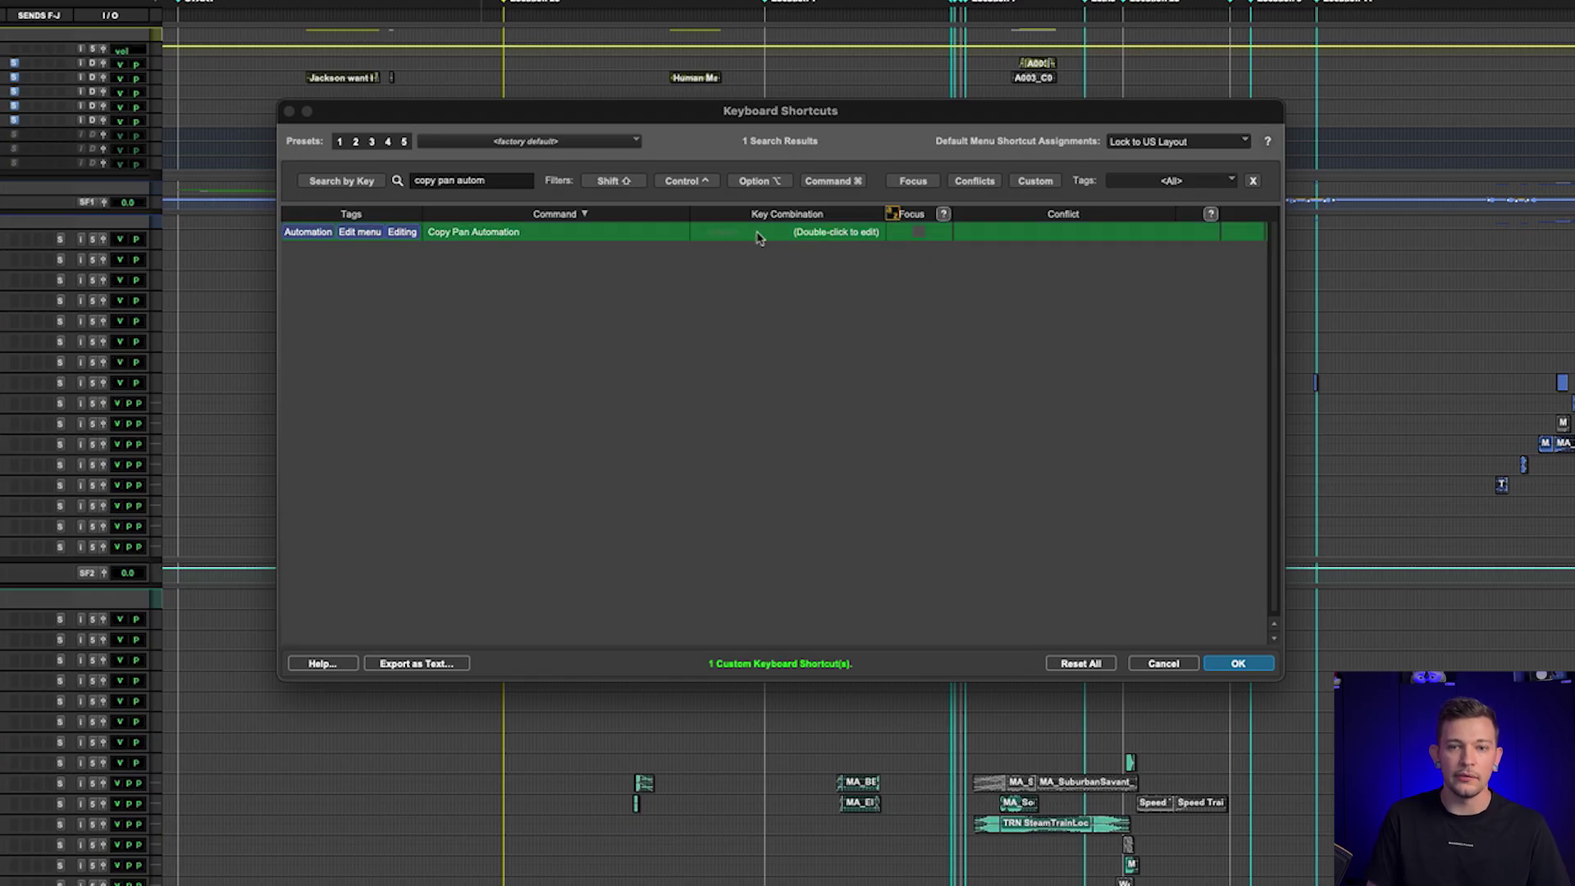
pyautogui.click(790, 240)
pyautogui.hotkey('ctrl', 'p')
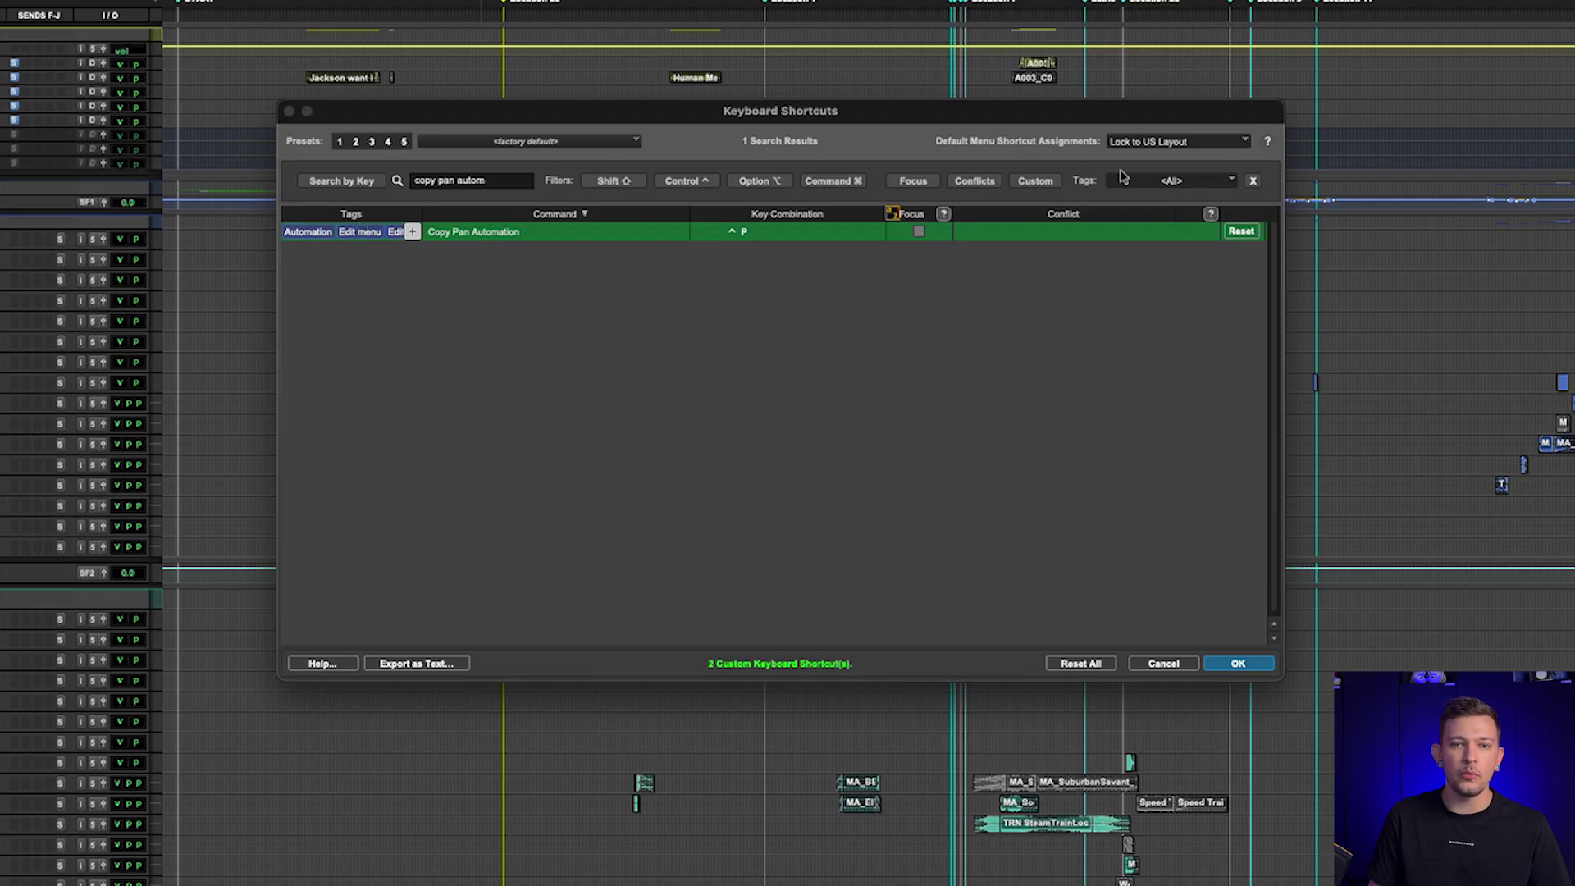
pyautogui.tripleClick(502, 176)
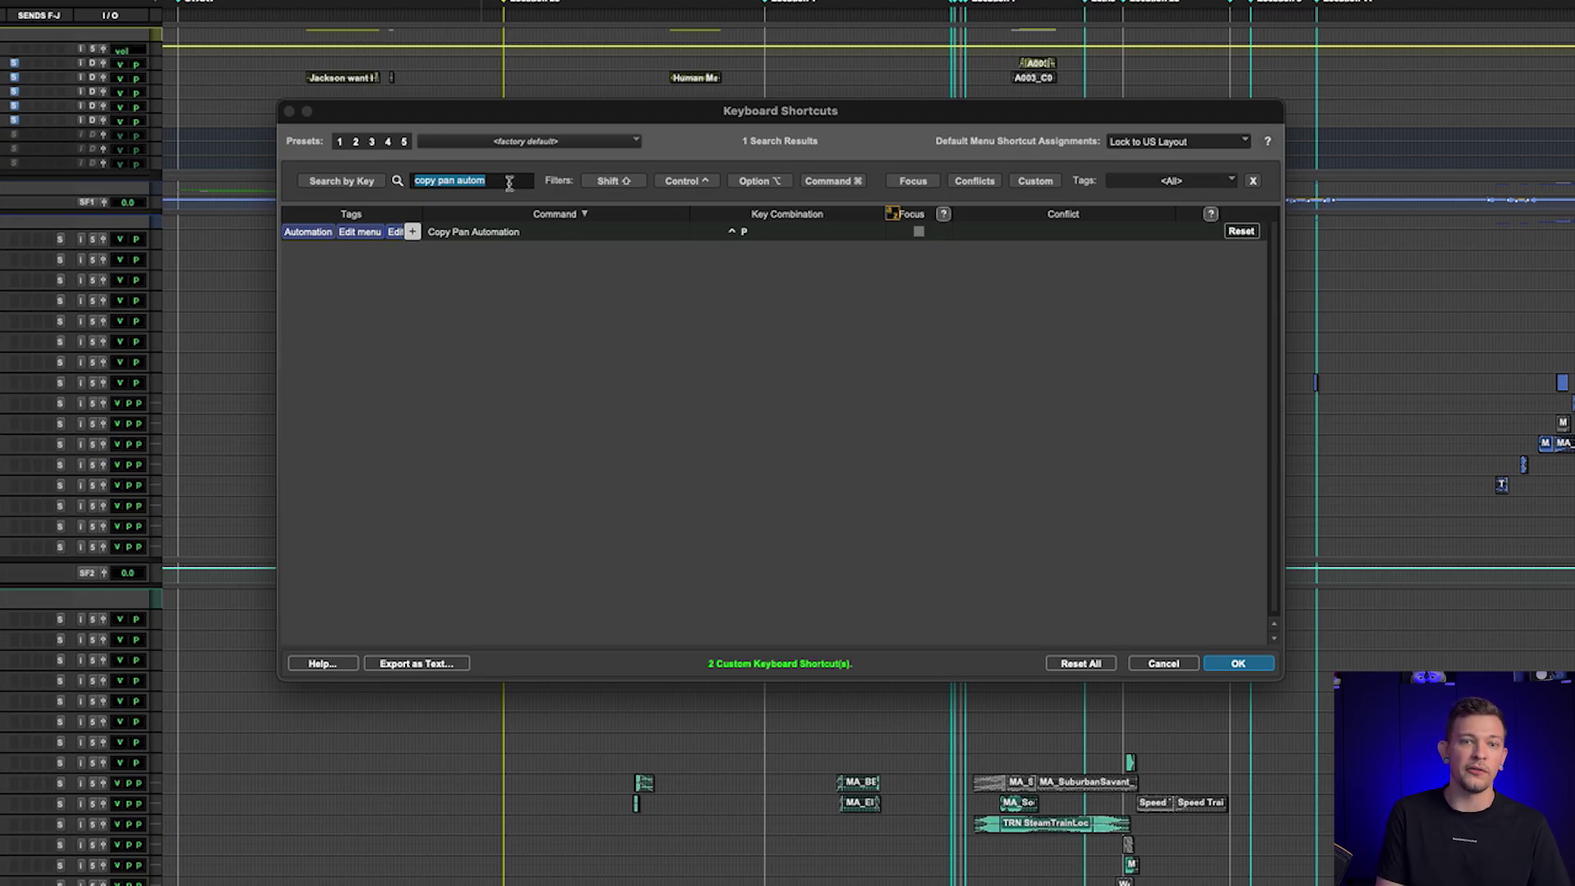
# - Search 'copy all', assign ^A to Copy All Automation, resolving the Trim Clip Start To Cursor clash
pyautogui.write('c')
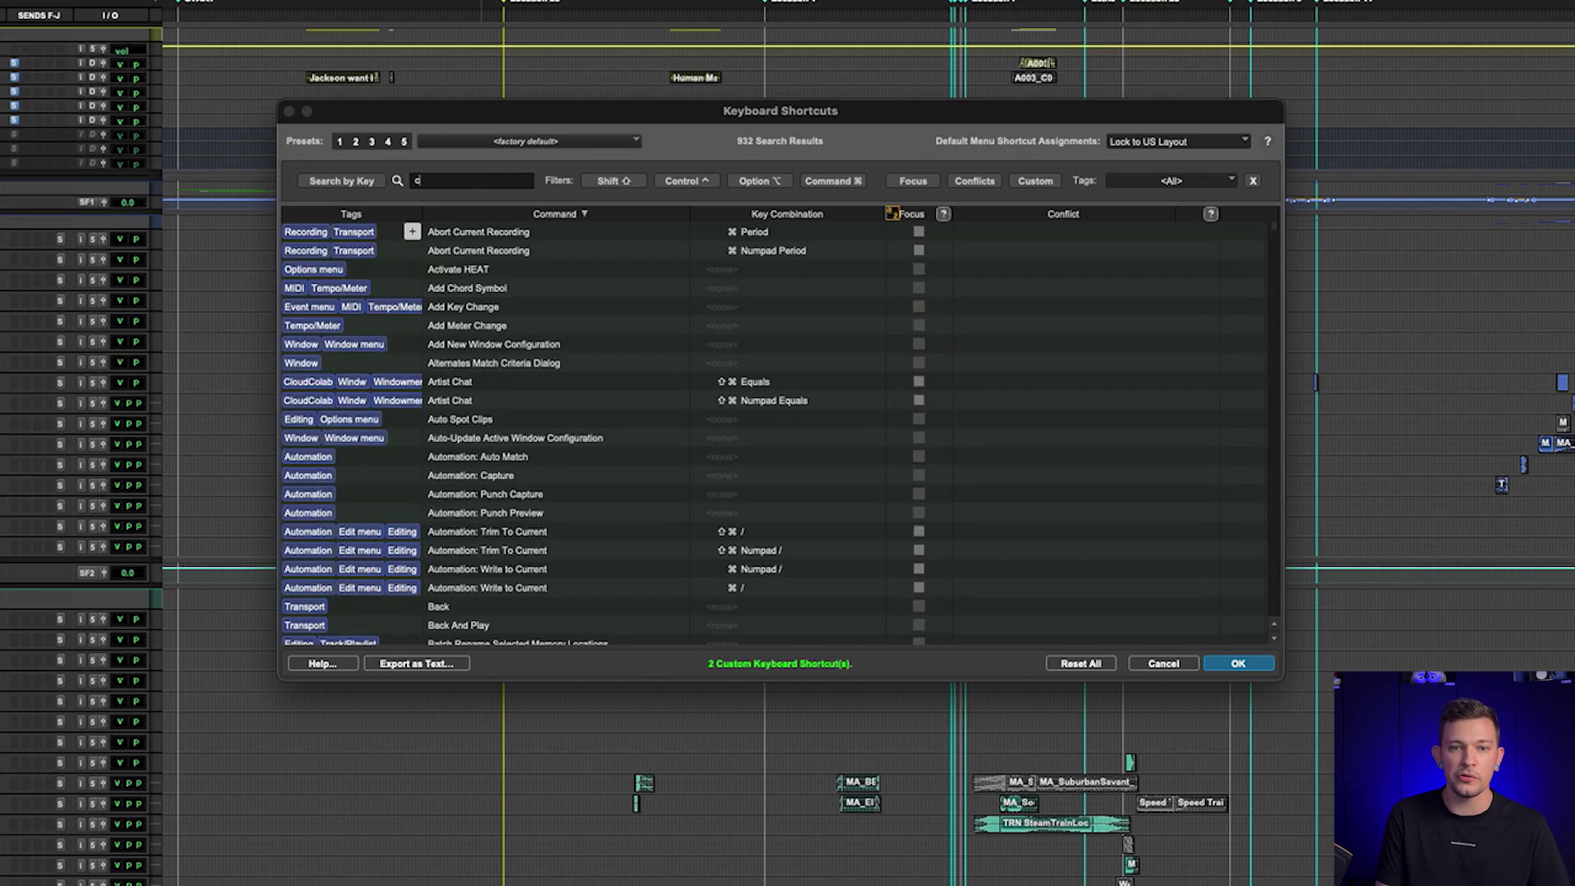
pyautogui.write('opy all')
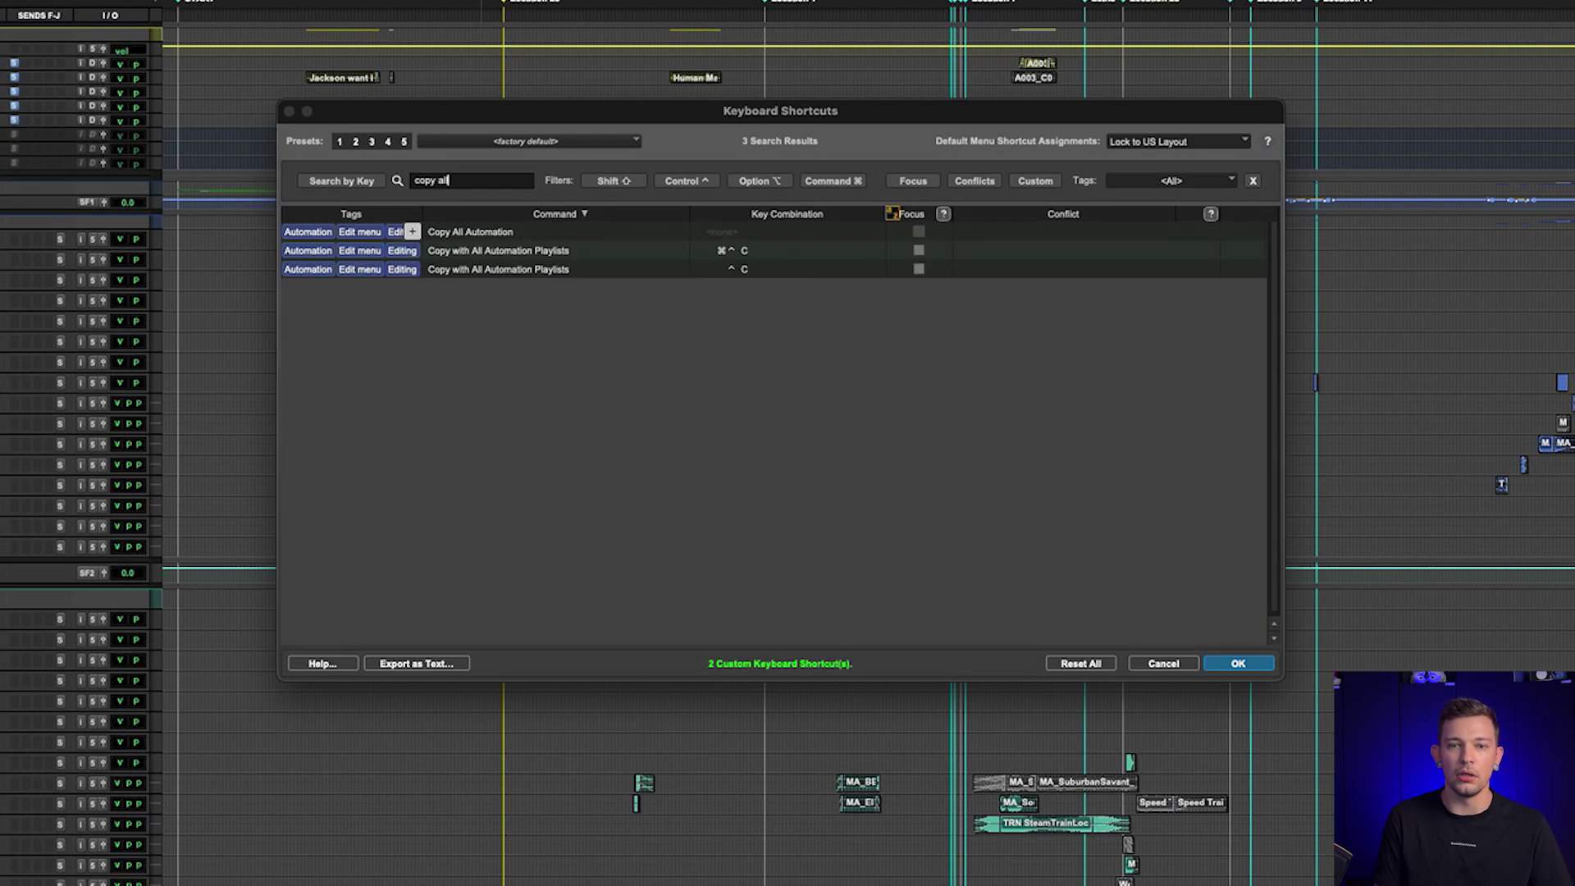
pyautogui.click(703, 237)
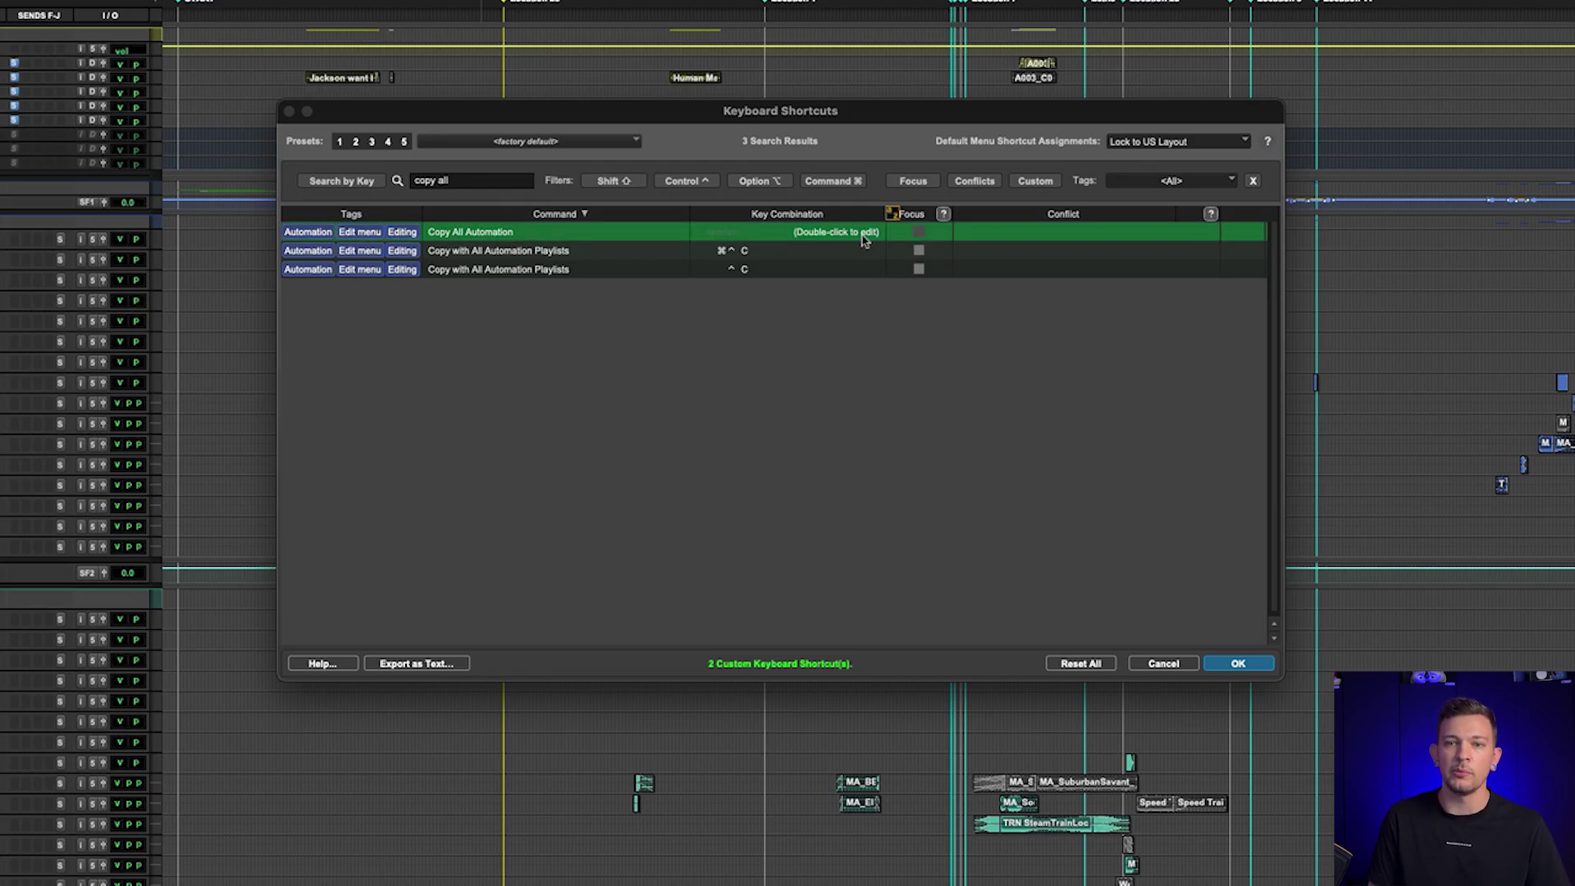
pyautogui.doubleClick(812, 242)
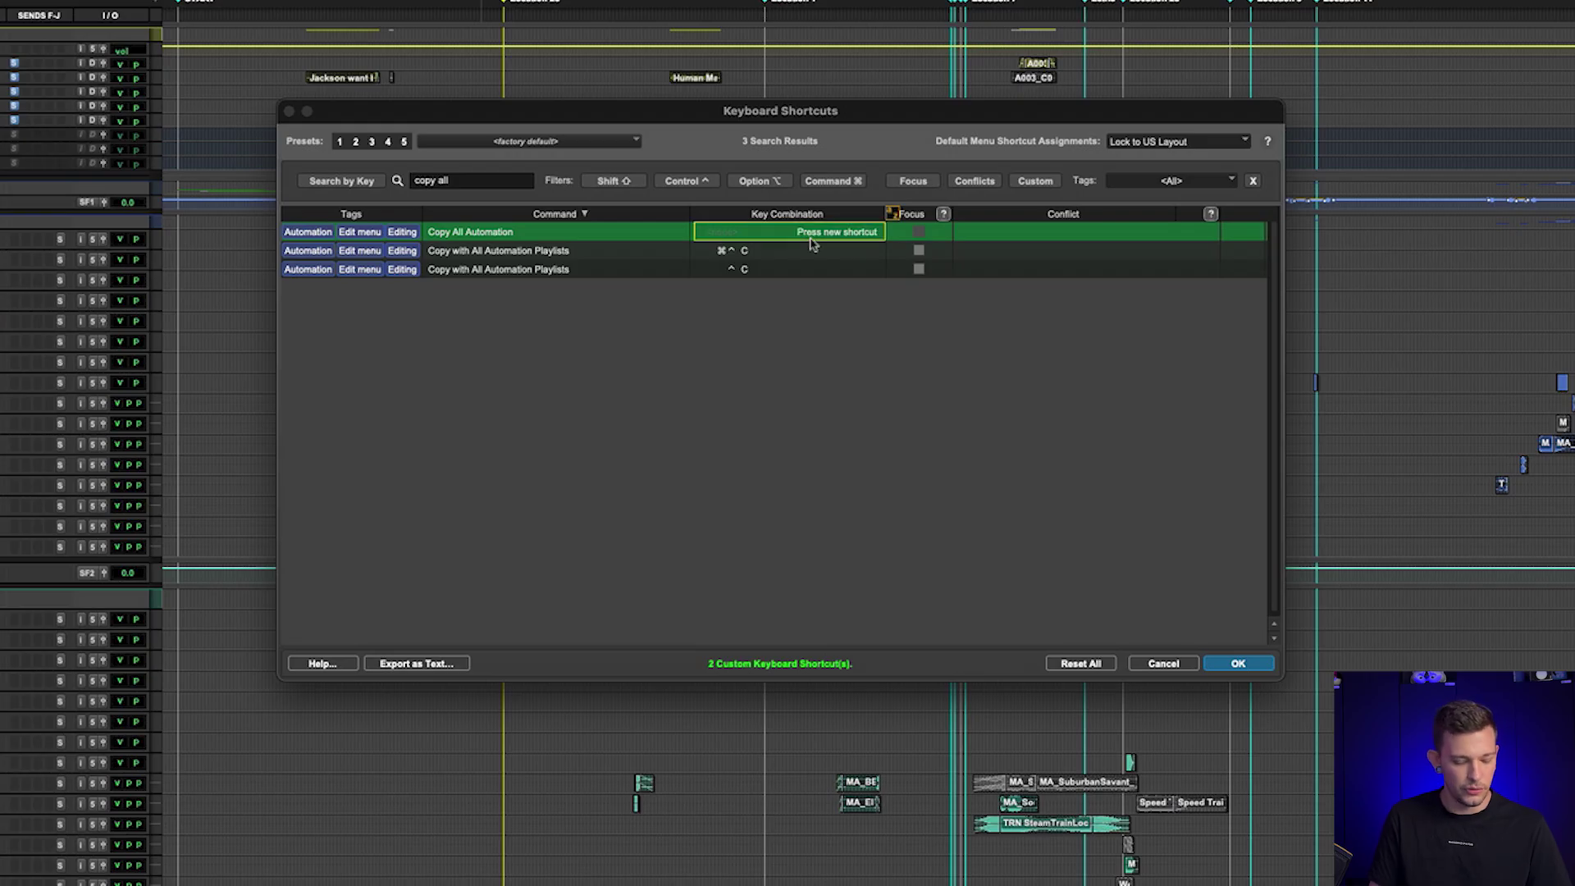
pyautogui.hotkey('ctrl', 'a')
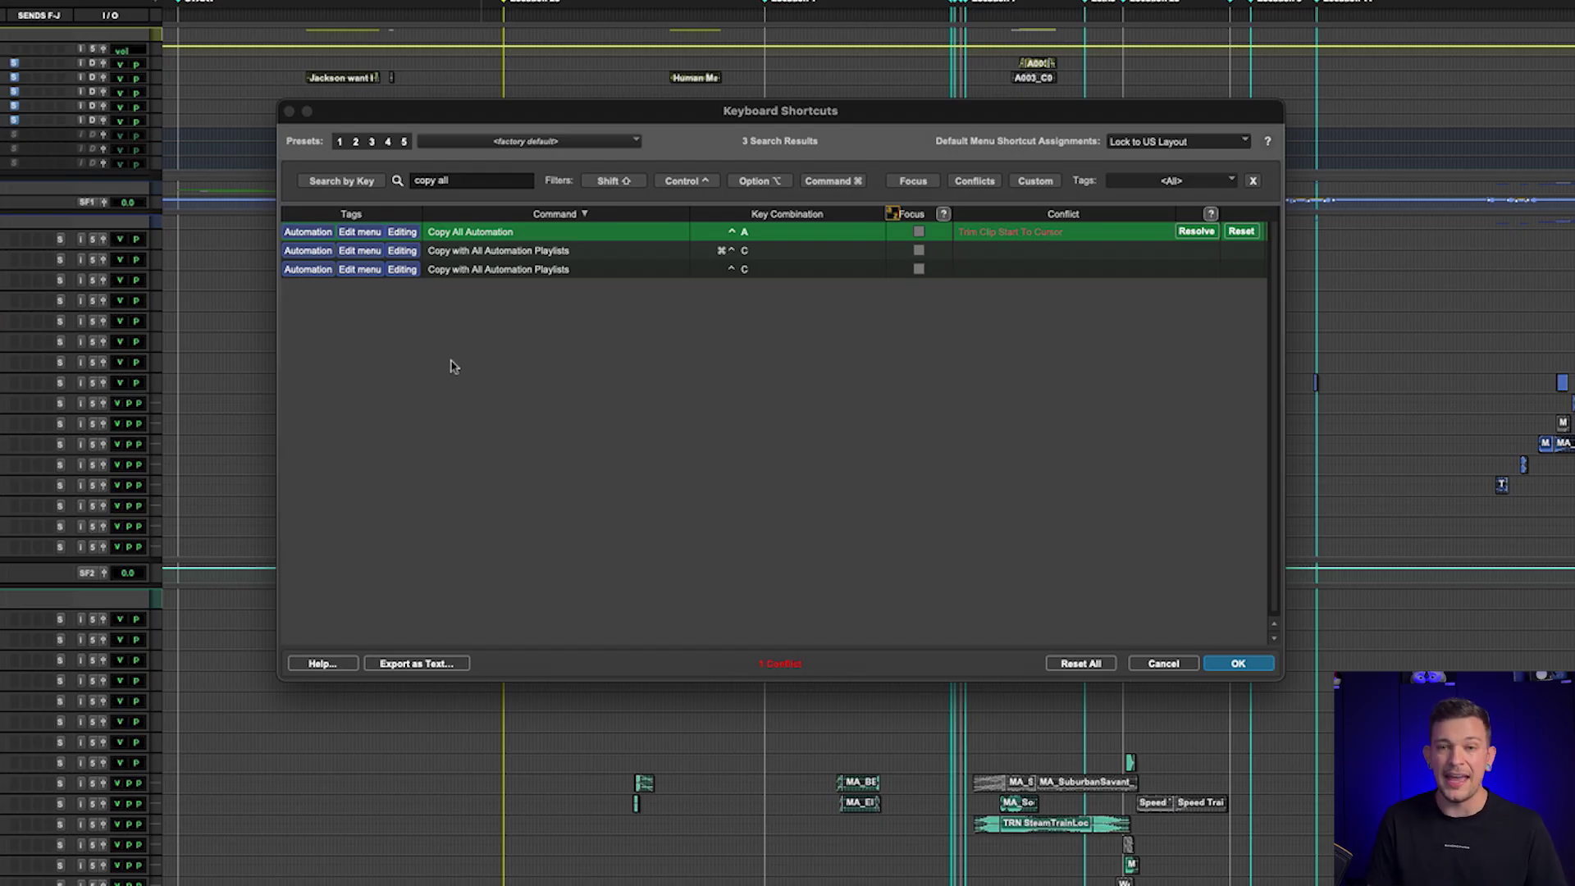
pyautogui.click(1196, 232)
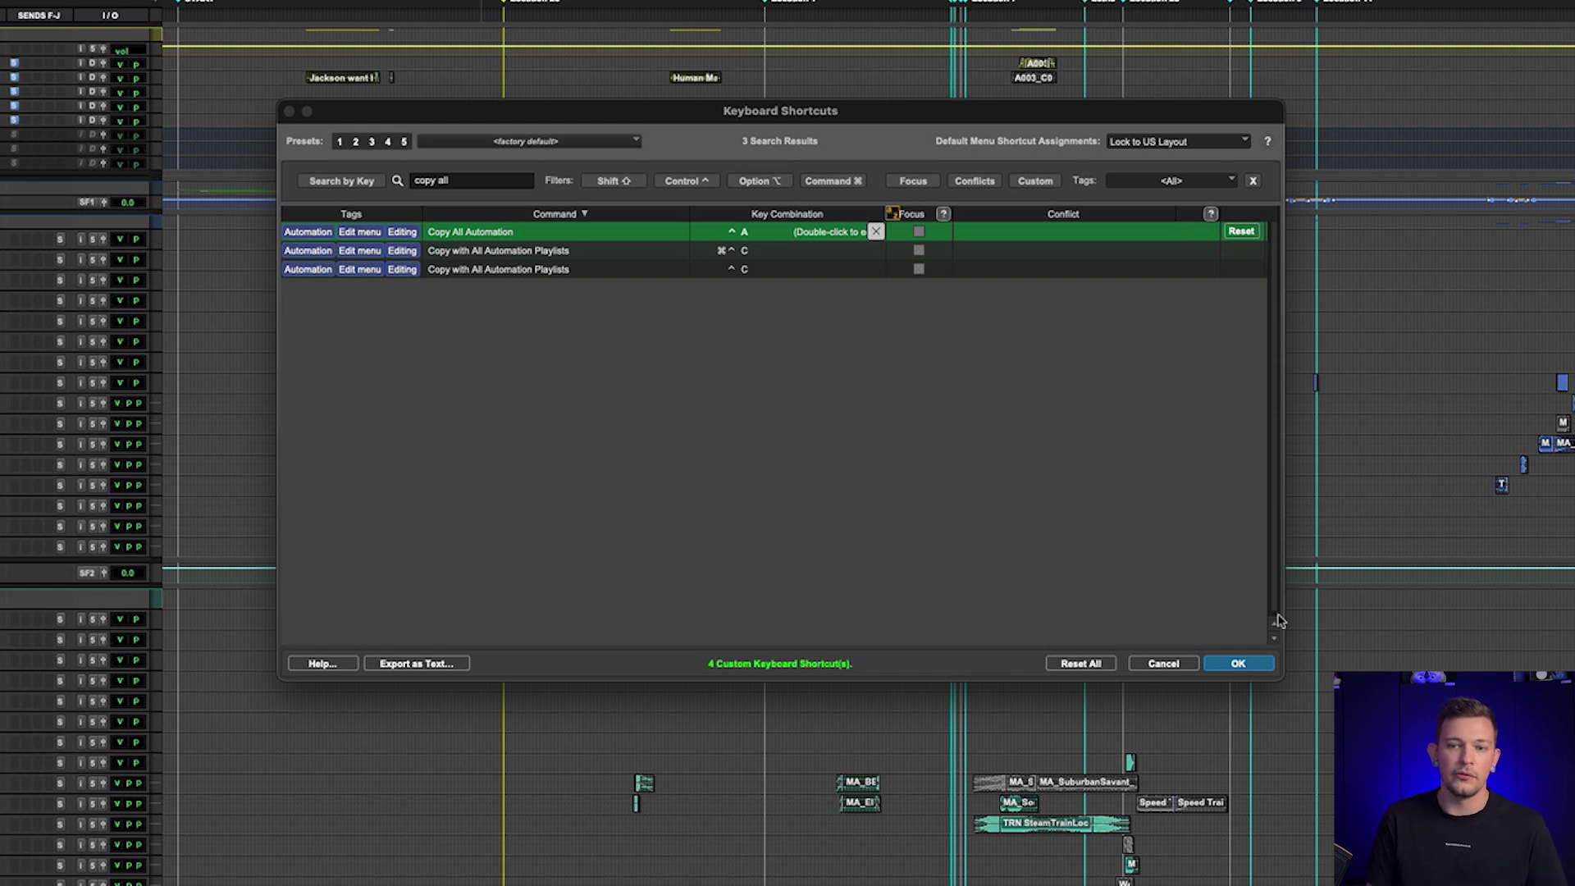
# - Close the shortcuts window and copy the DSGNSynth clip's pan automation via Edit > Copy Special
pyautogui.click(1247, 666)
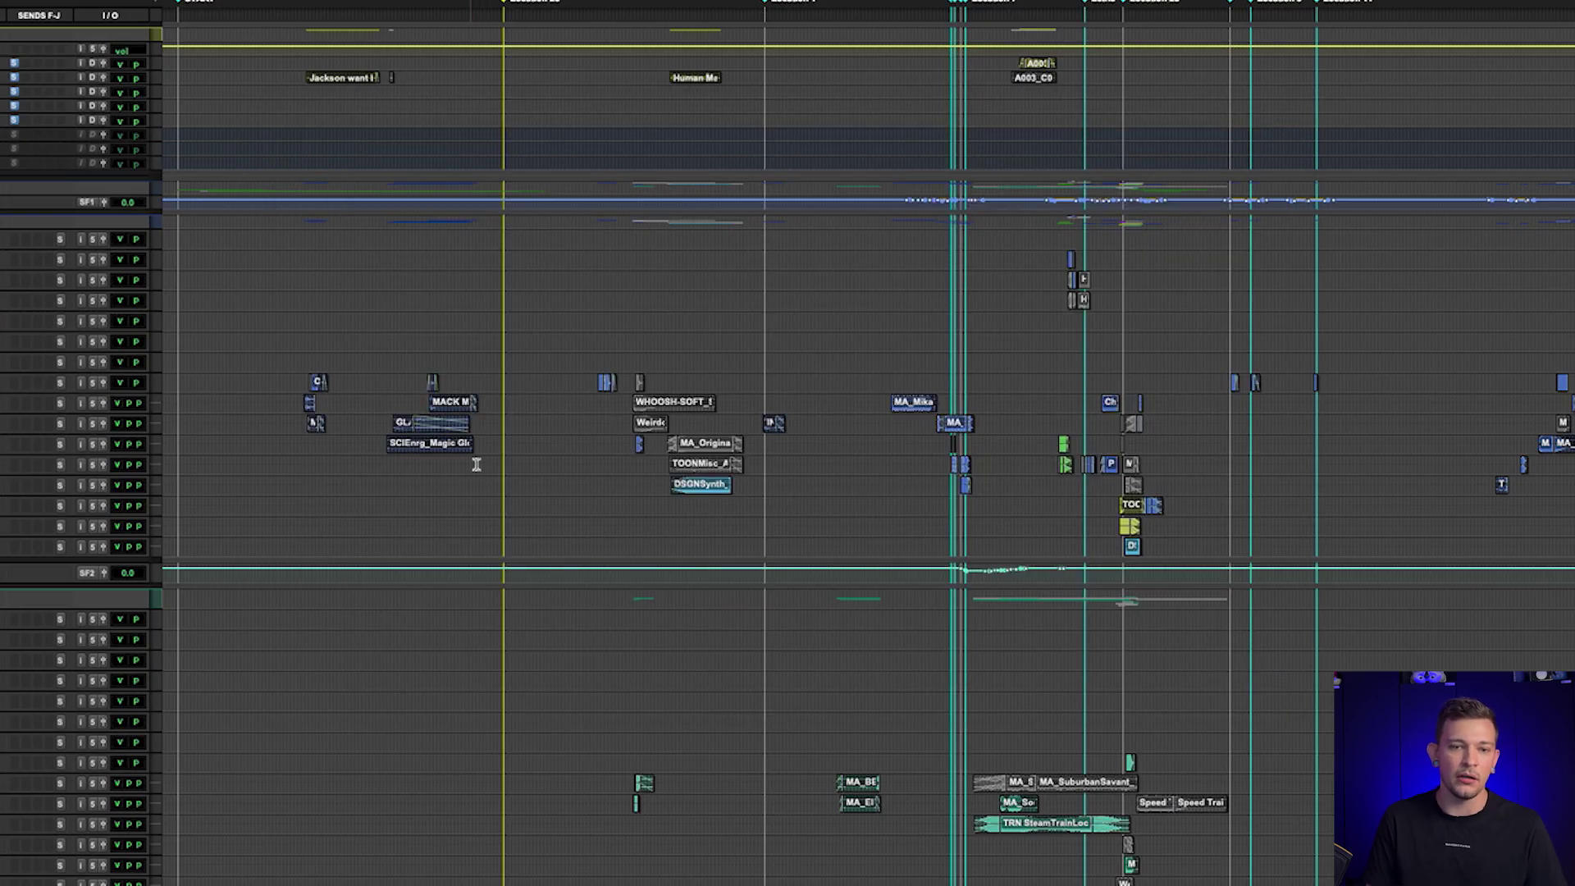
pyautogui.press('e')
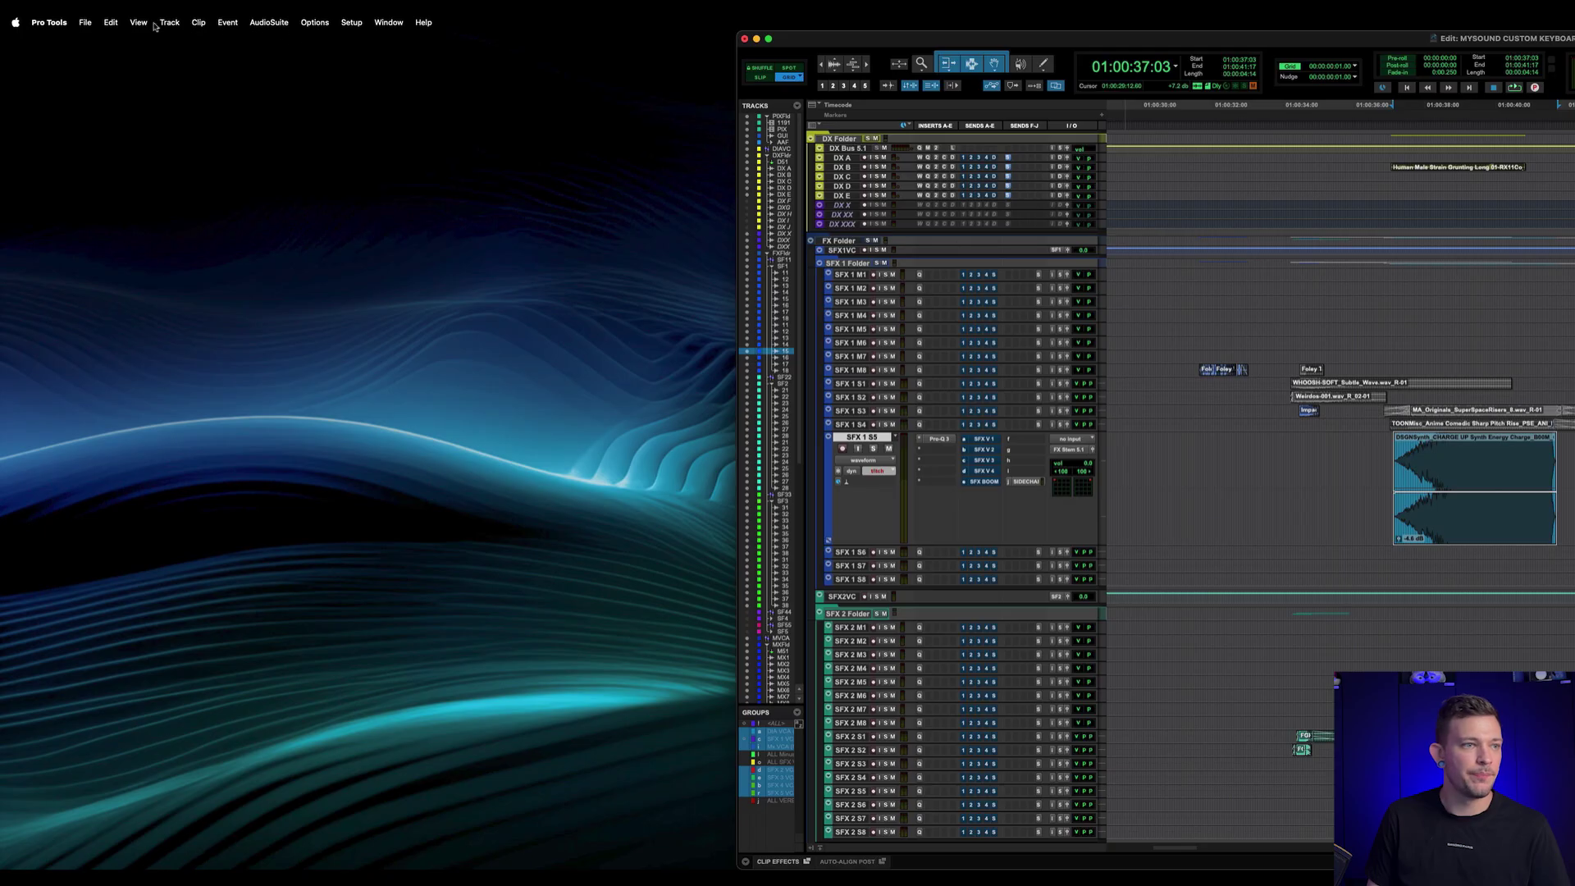
pyautogui.click(111, 22)
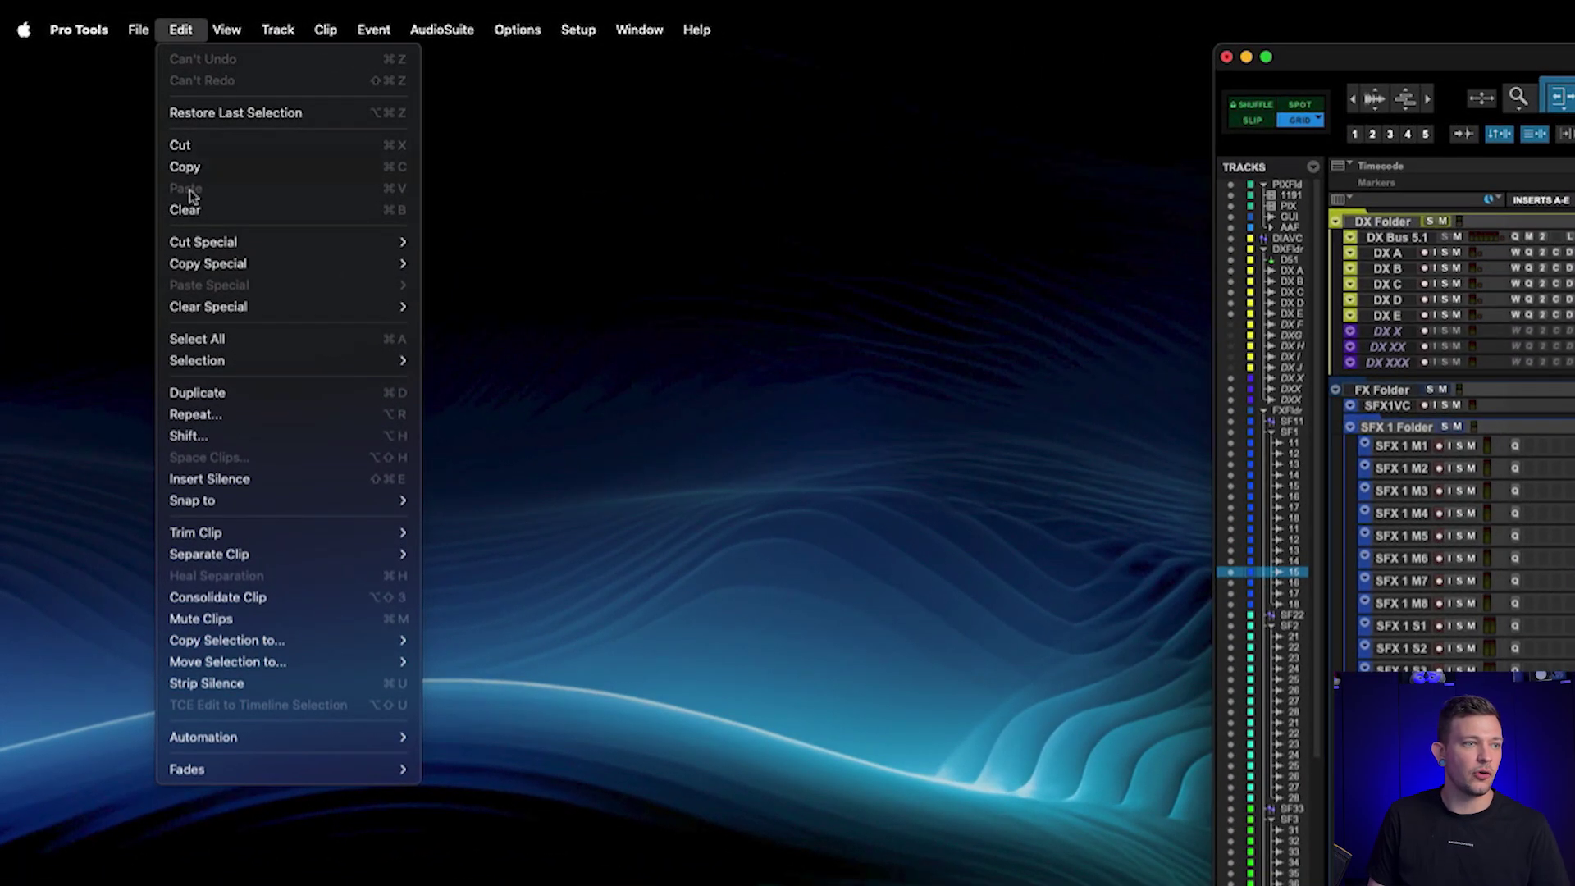
pyautogui.moveTo(191, 258)
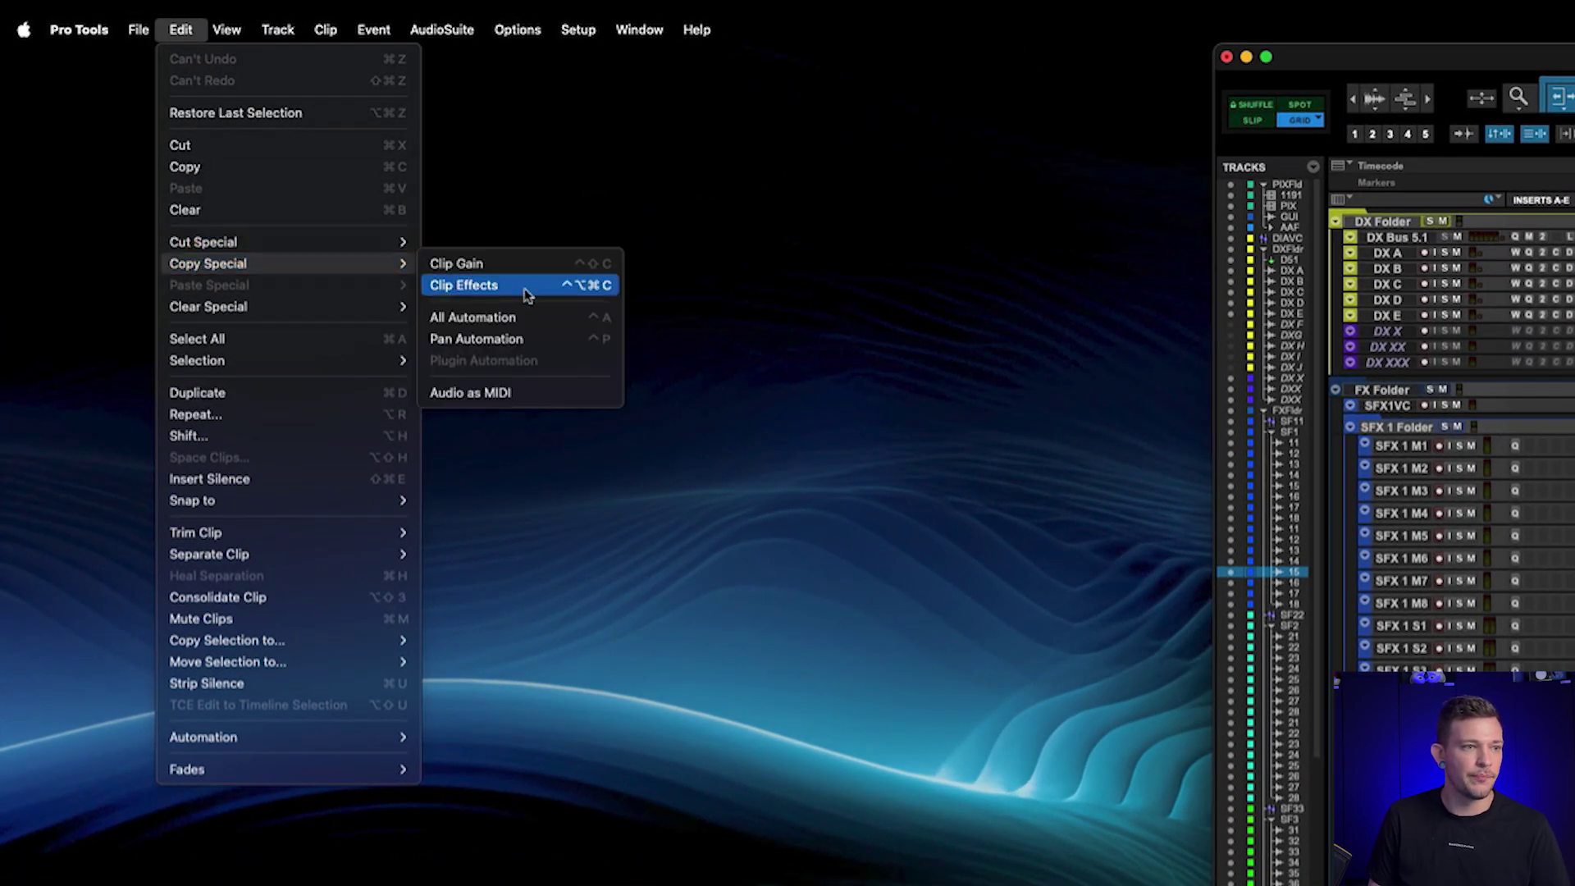
pyautogui.click(515, 342)
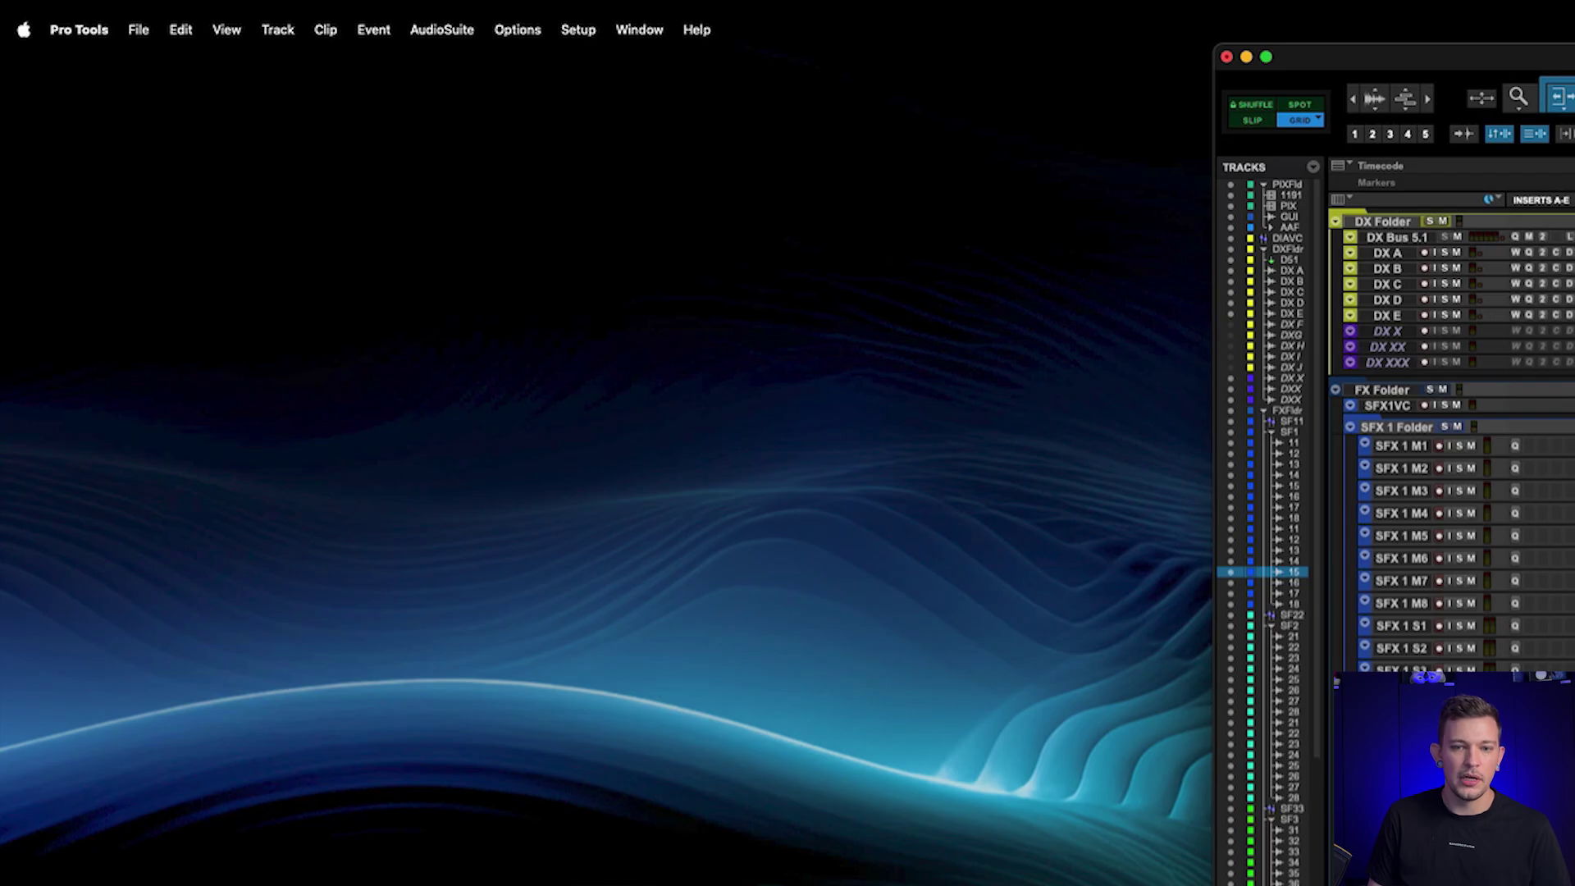
# - Copy the pan automation again, restore the full Edit window, and set the edit point at 01:00:42:01
pyautogui.click(191, 31)
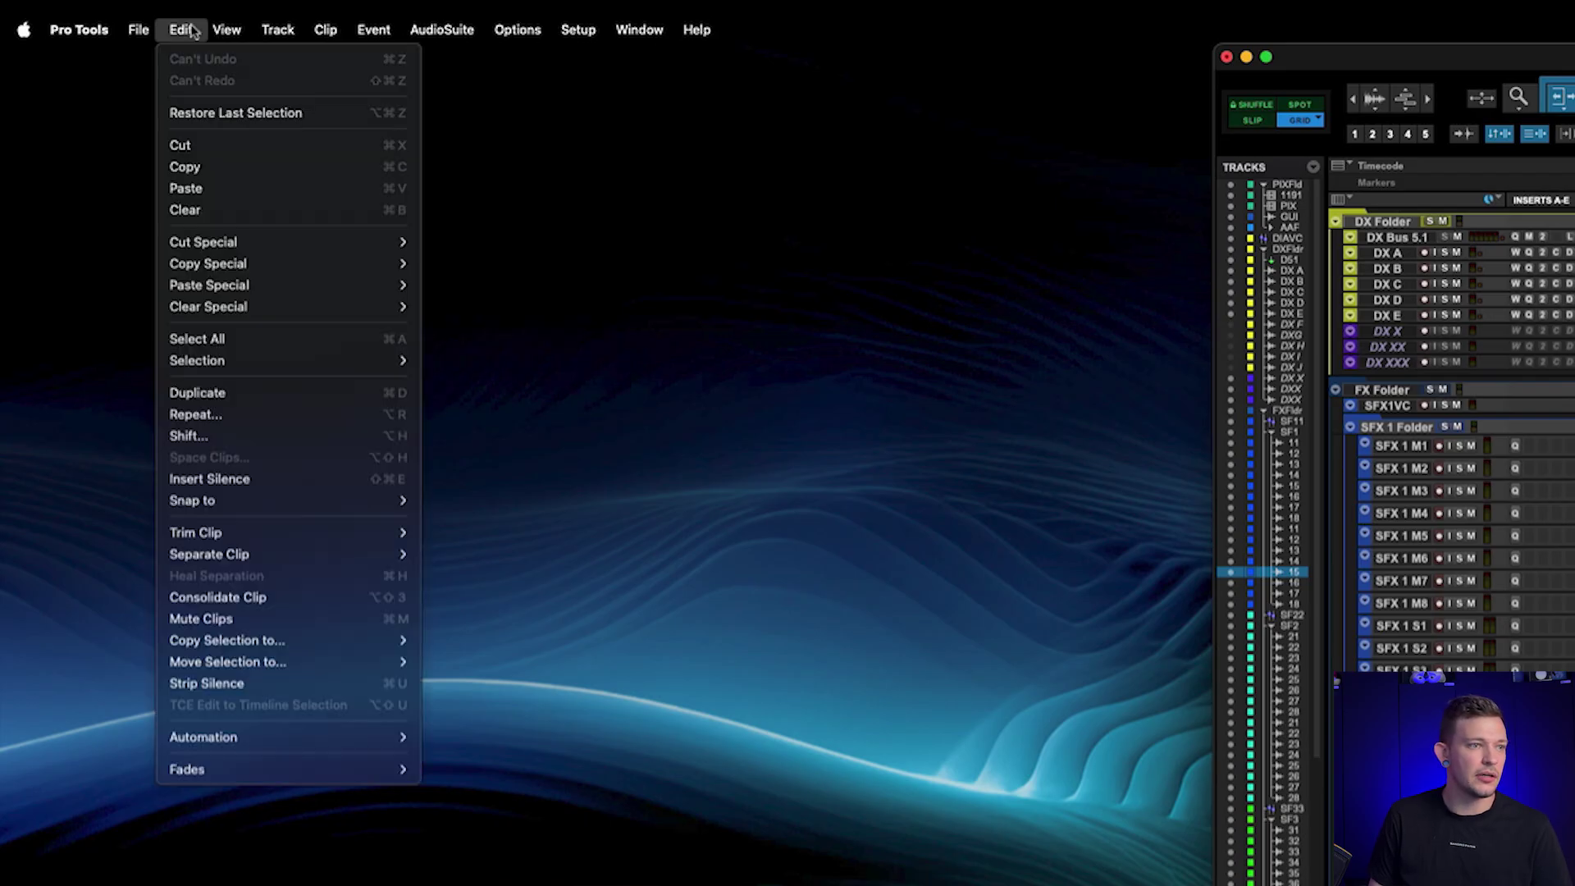
pyautogui.moveTo(381, 265)
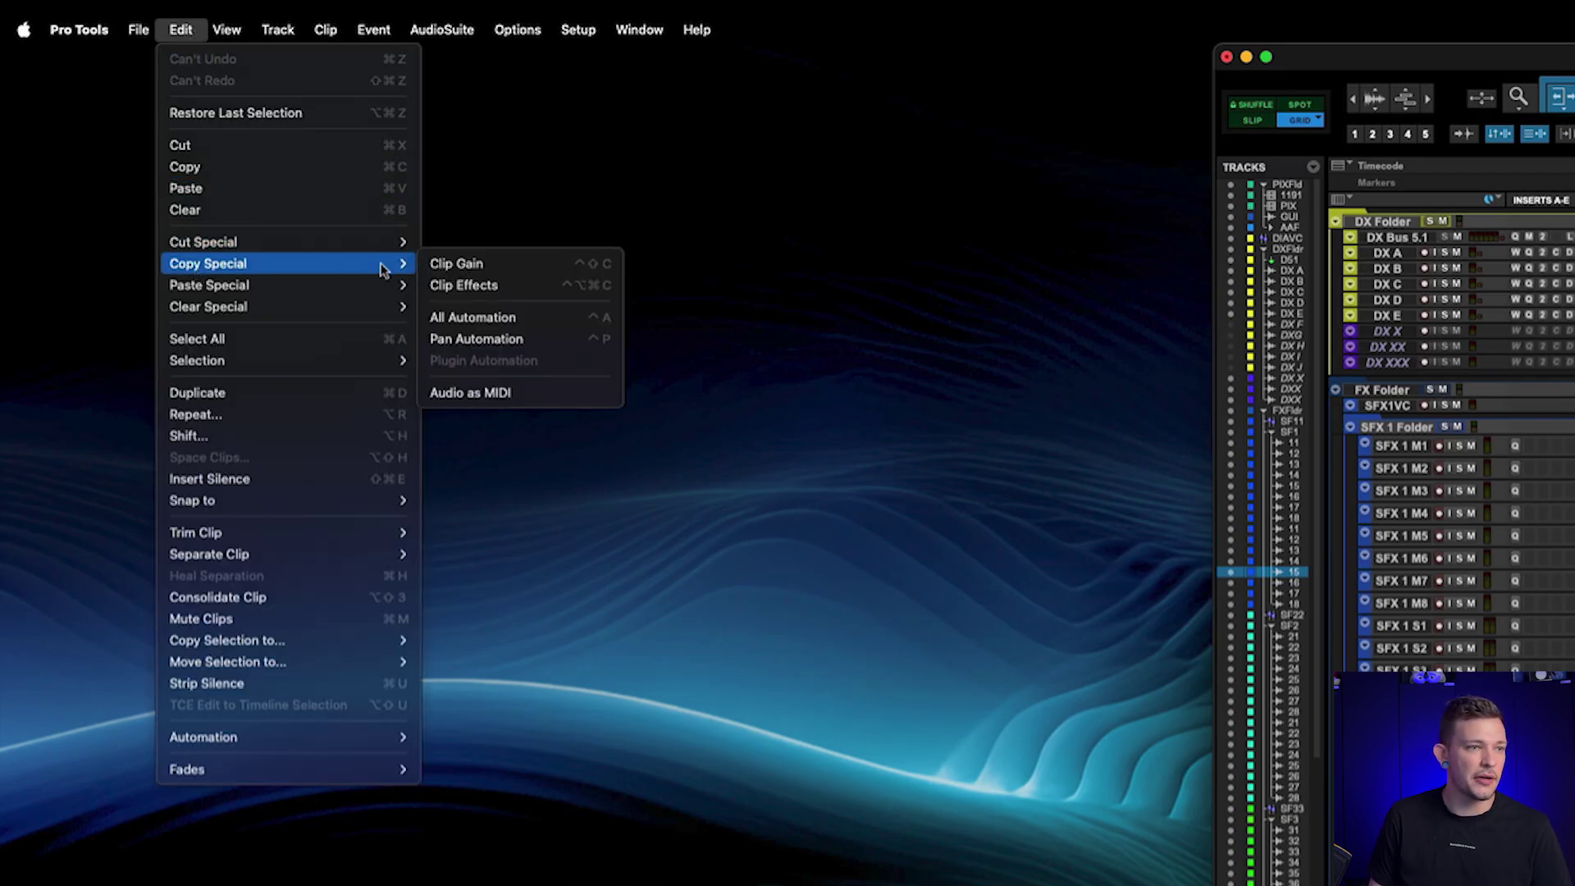
pyautogui.click(601, 349)
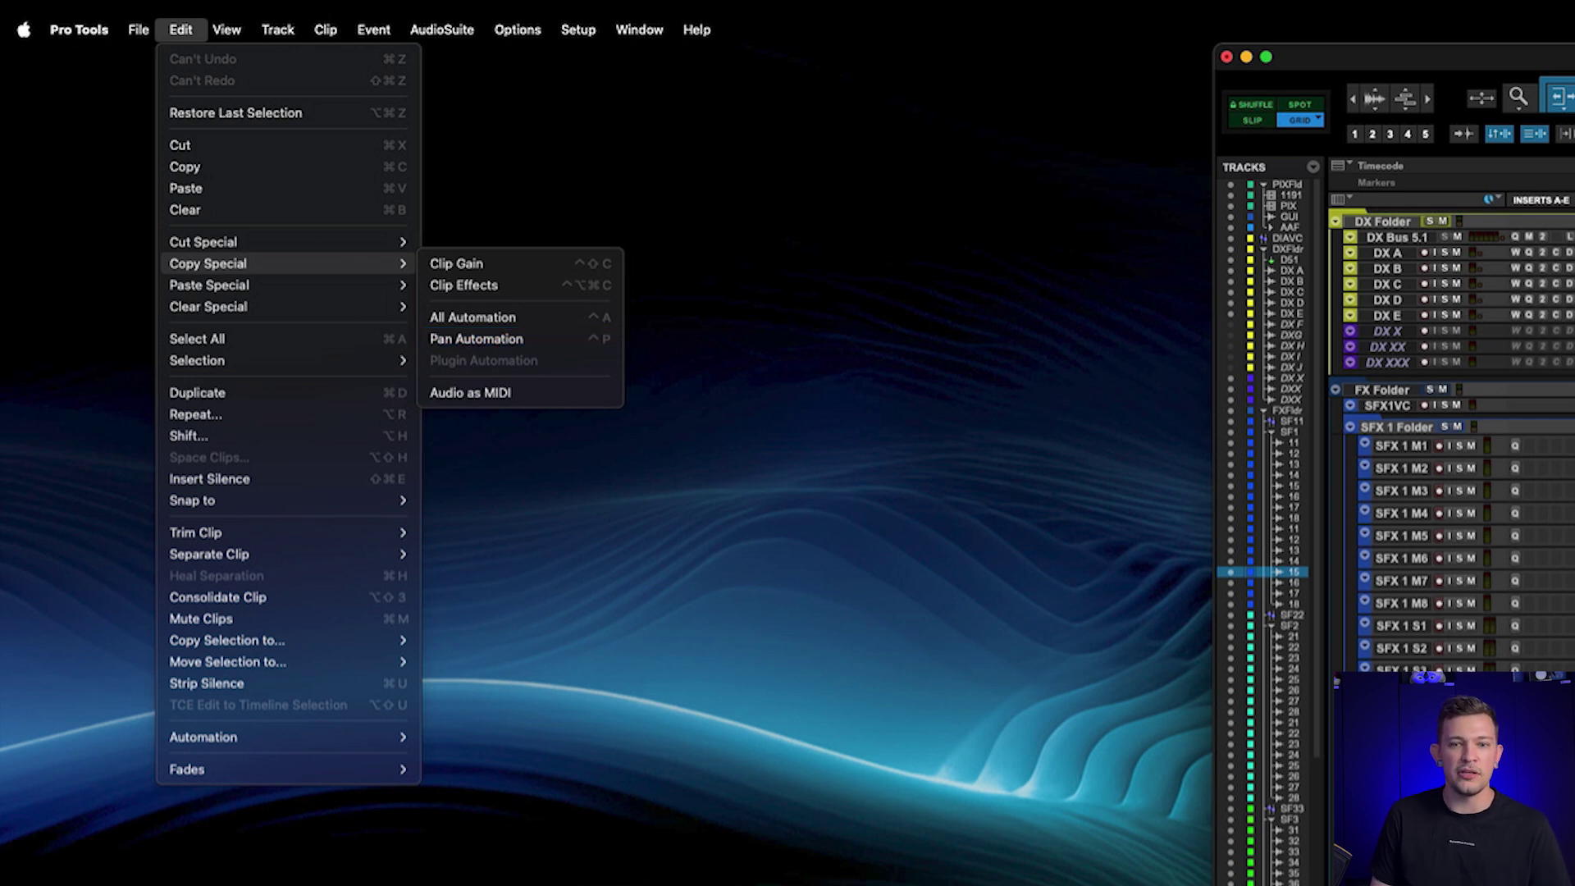
pyautogui.press('F11')
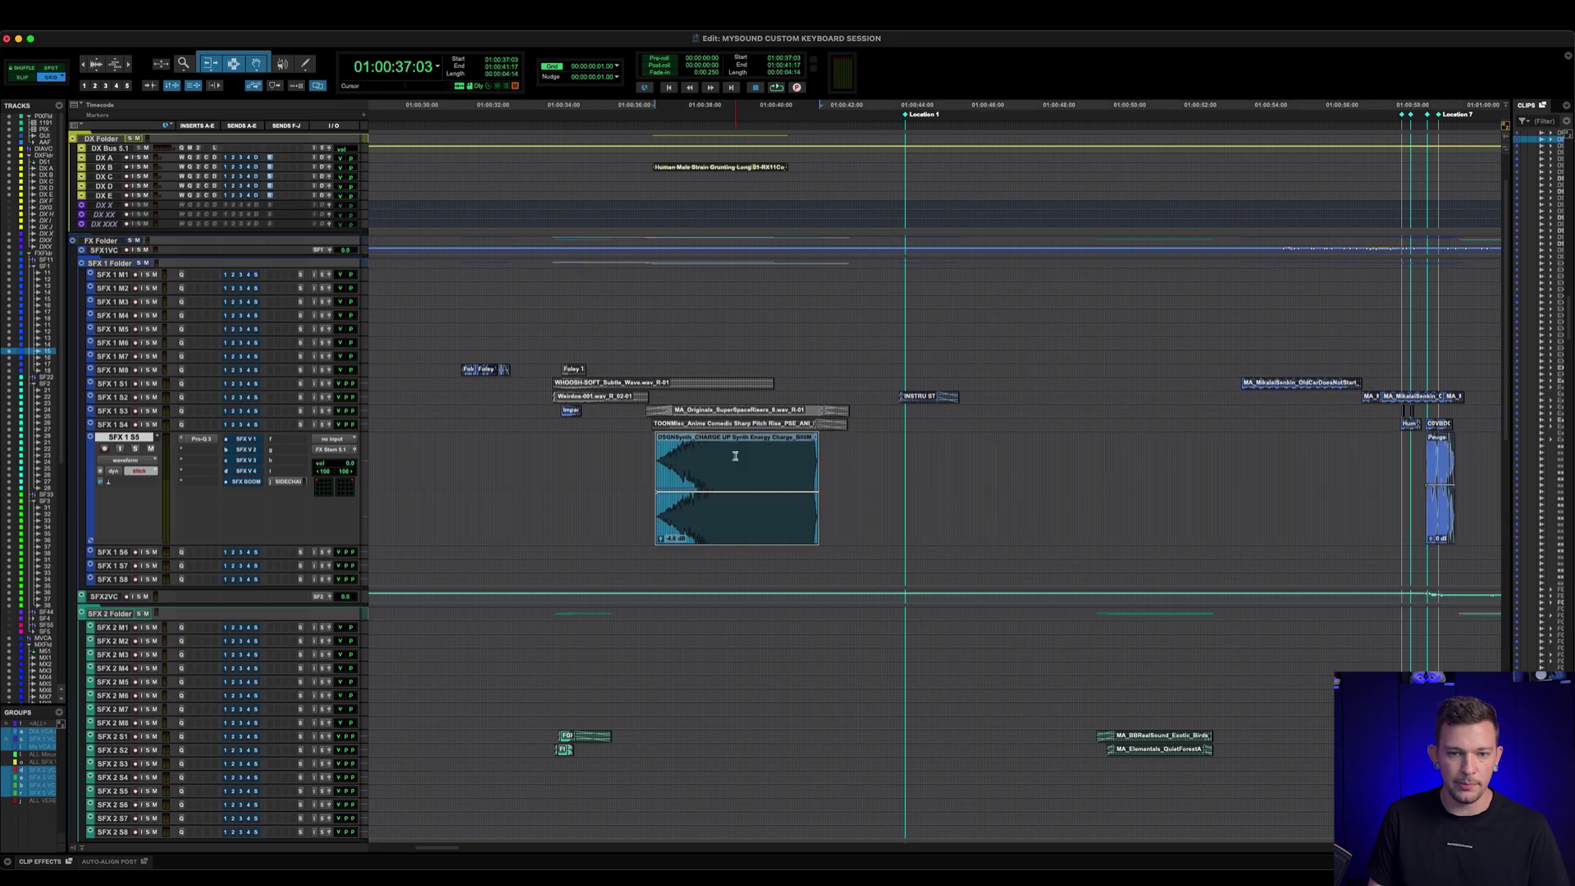
pyautogui.click(829, 463)
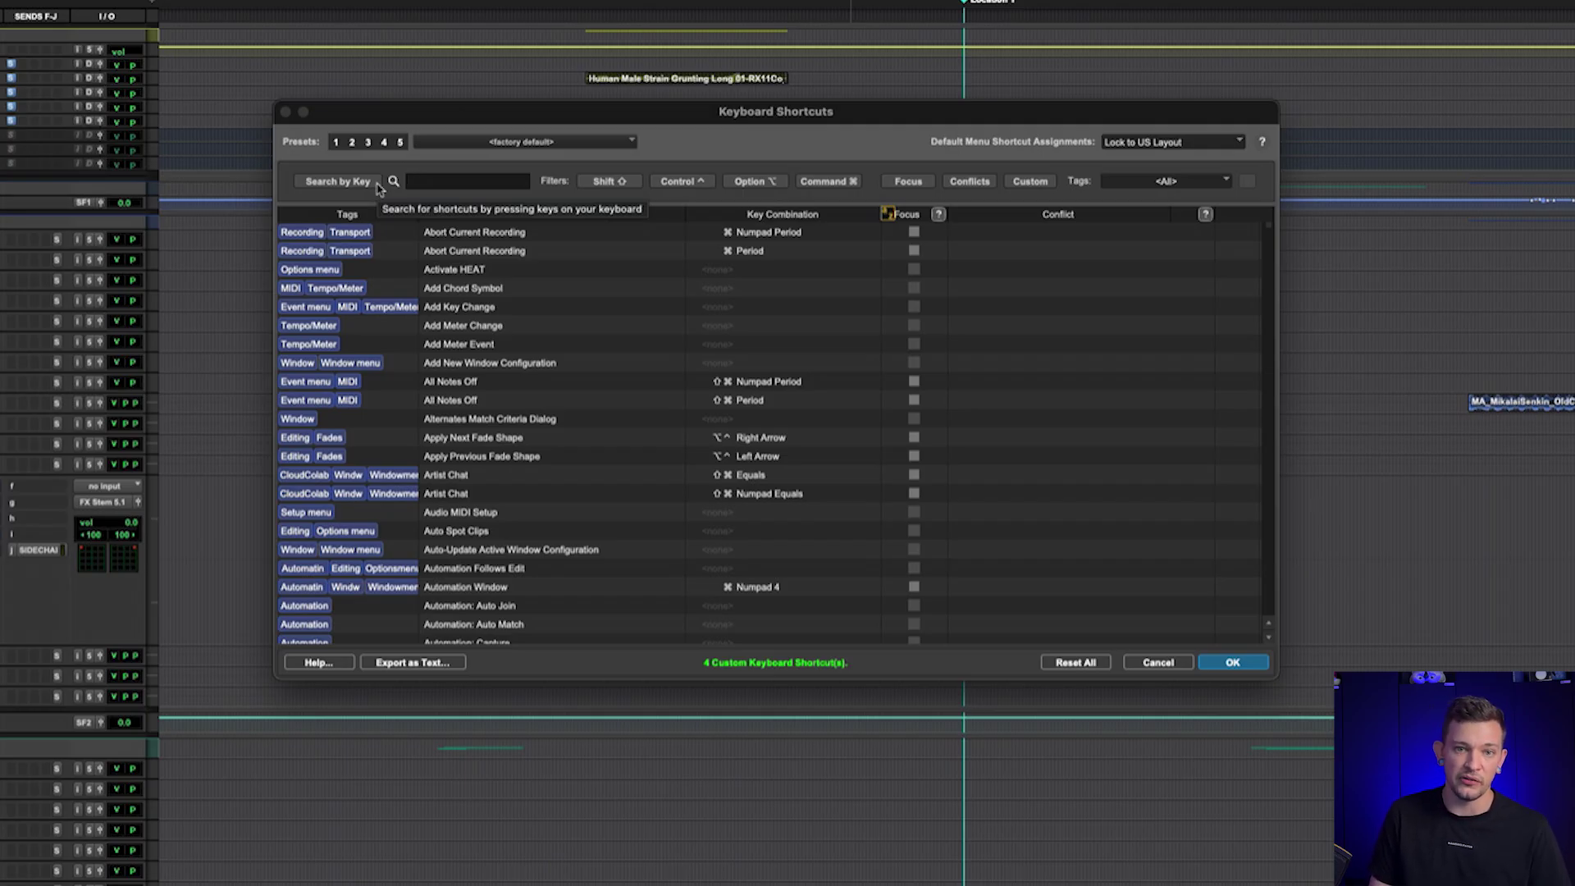
# - Search shortcuts by key with ^A to list Copy All Automation and Horizontal Zoom to Show All
pyautogui.click(421, 180)
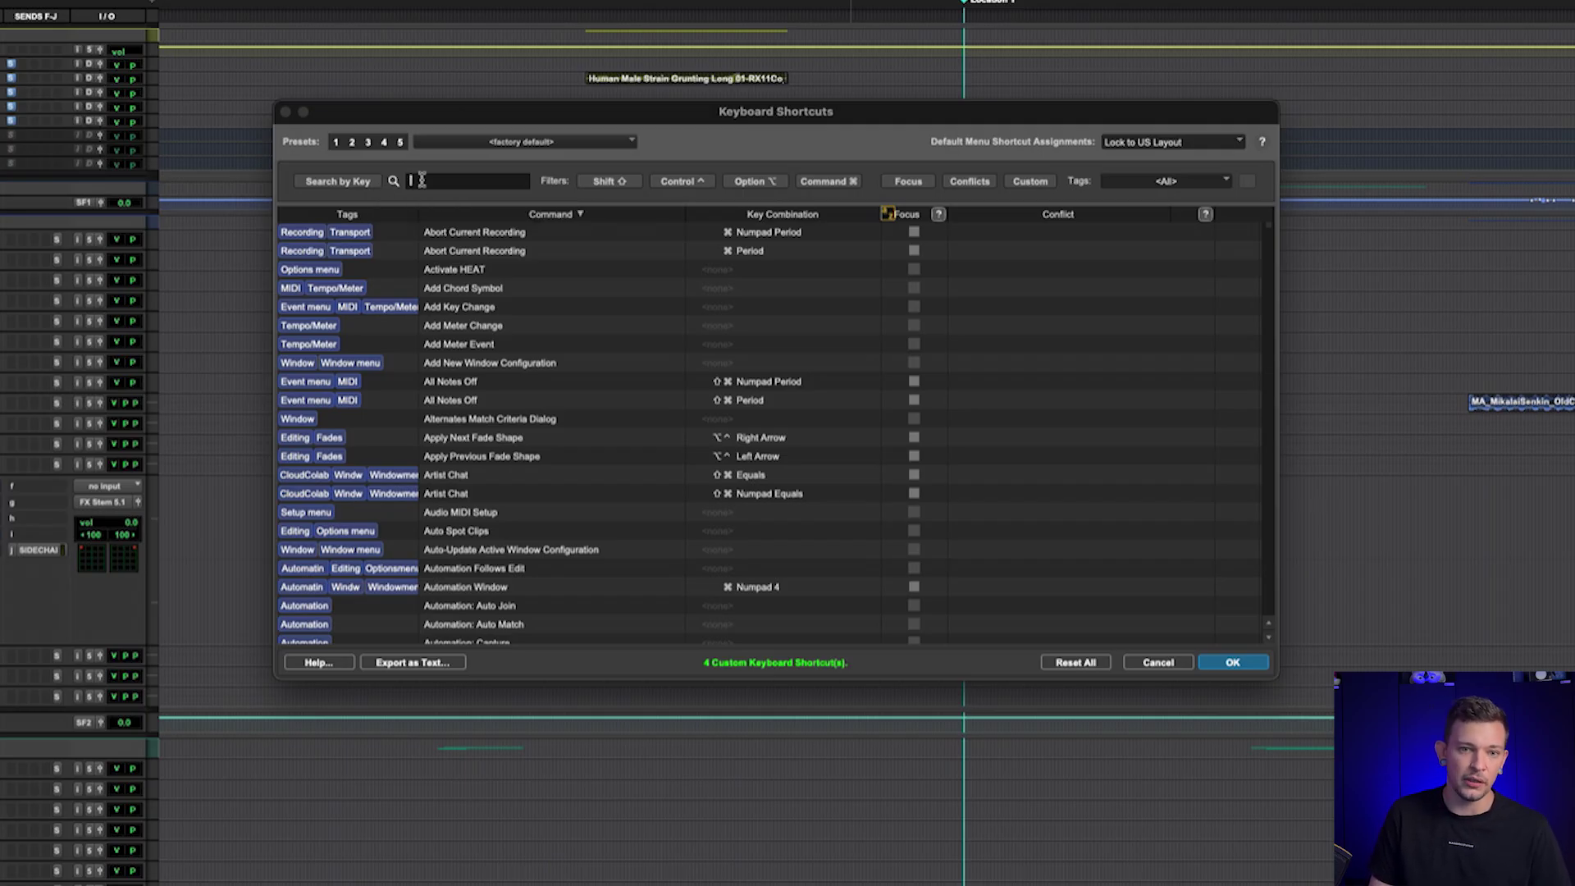
pyautogui.click(361, 181)
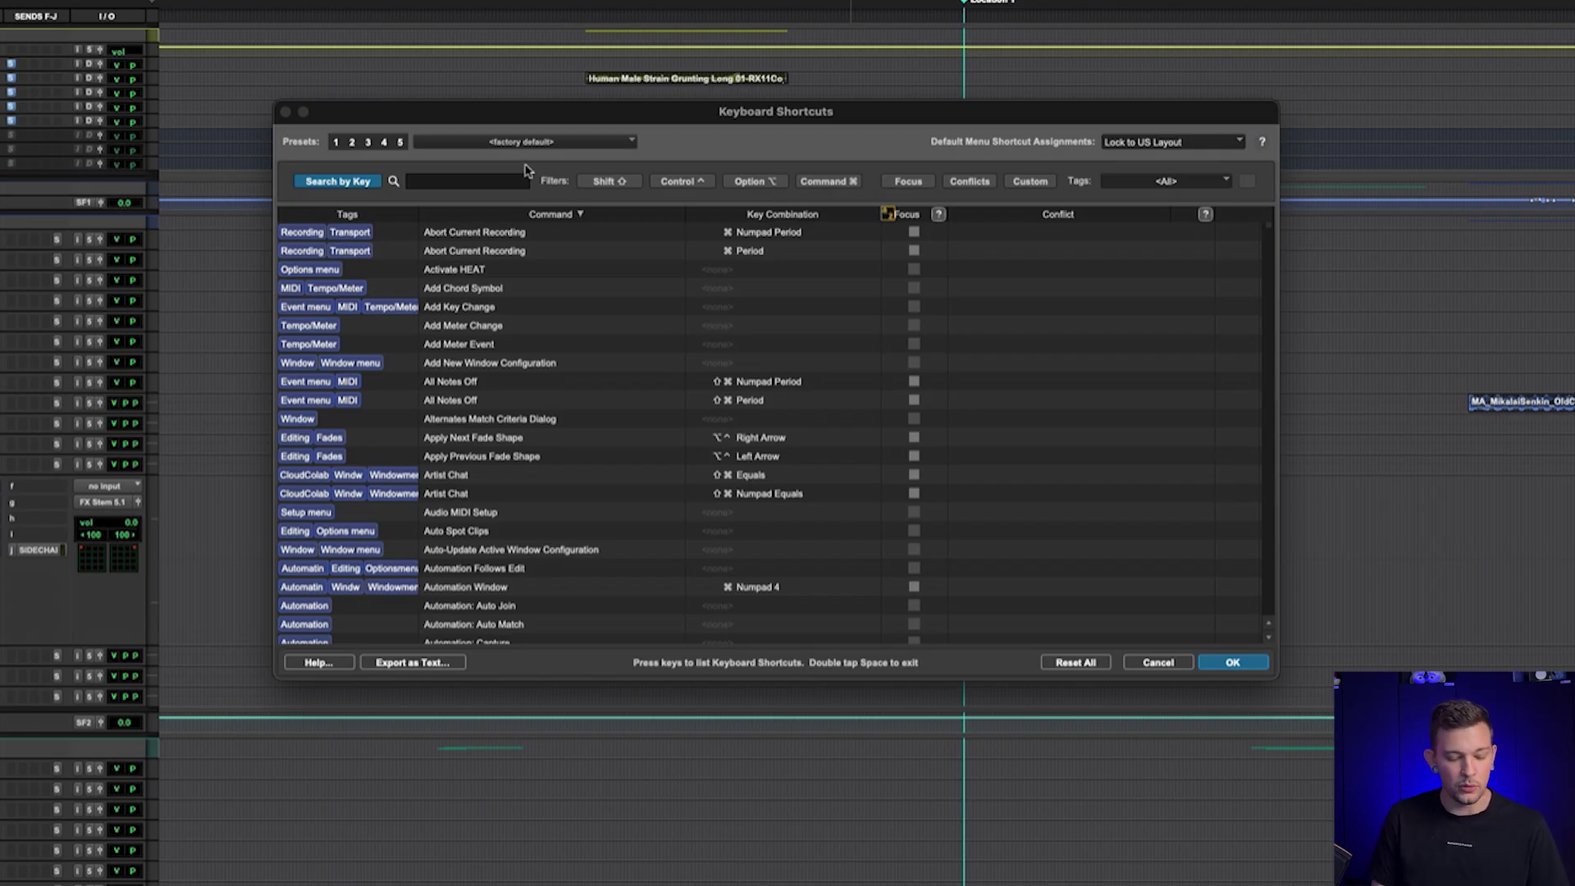
pyautogui.hotkey('ctrl', 'a')
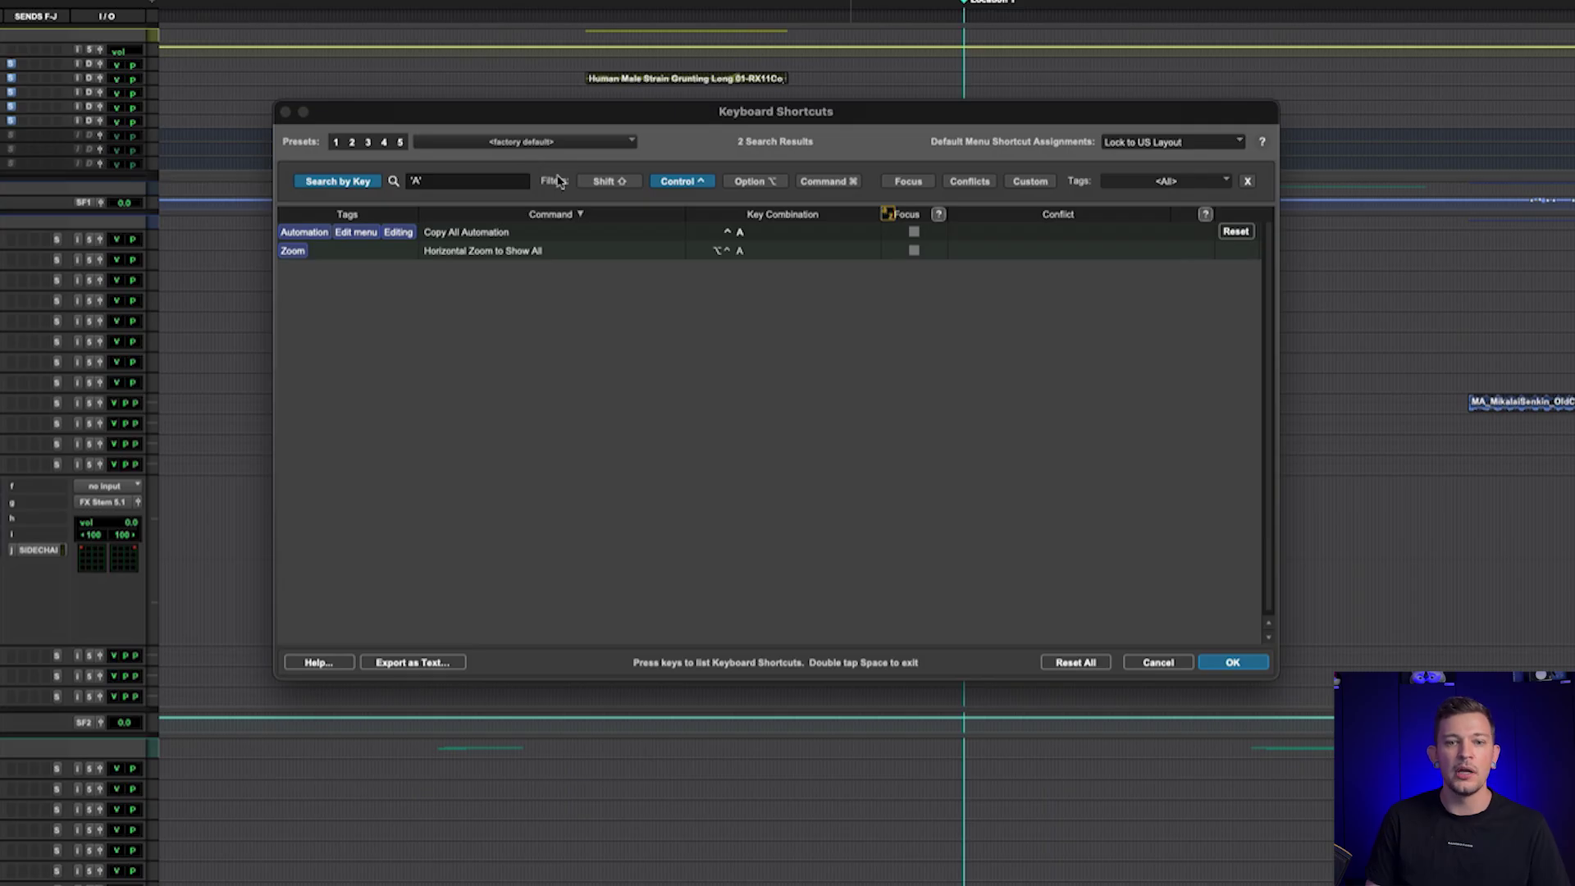
pyautogui.moveTo(778, 245)
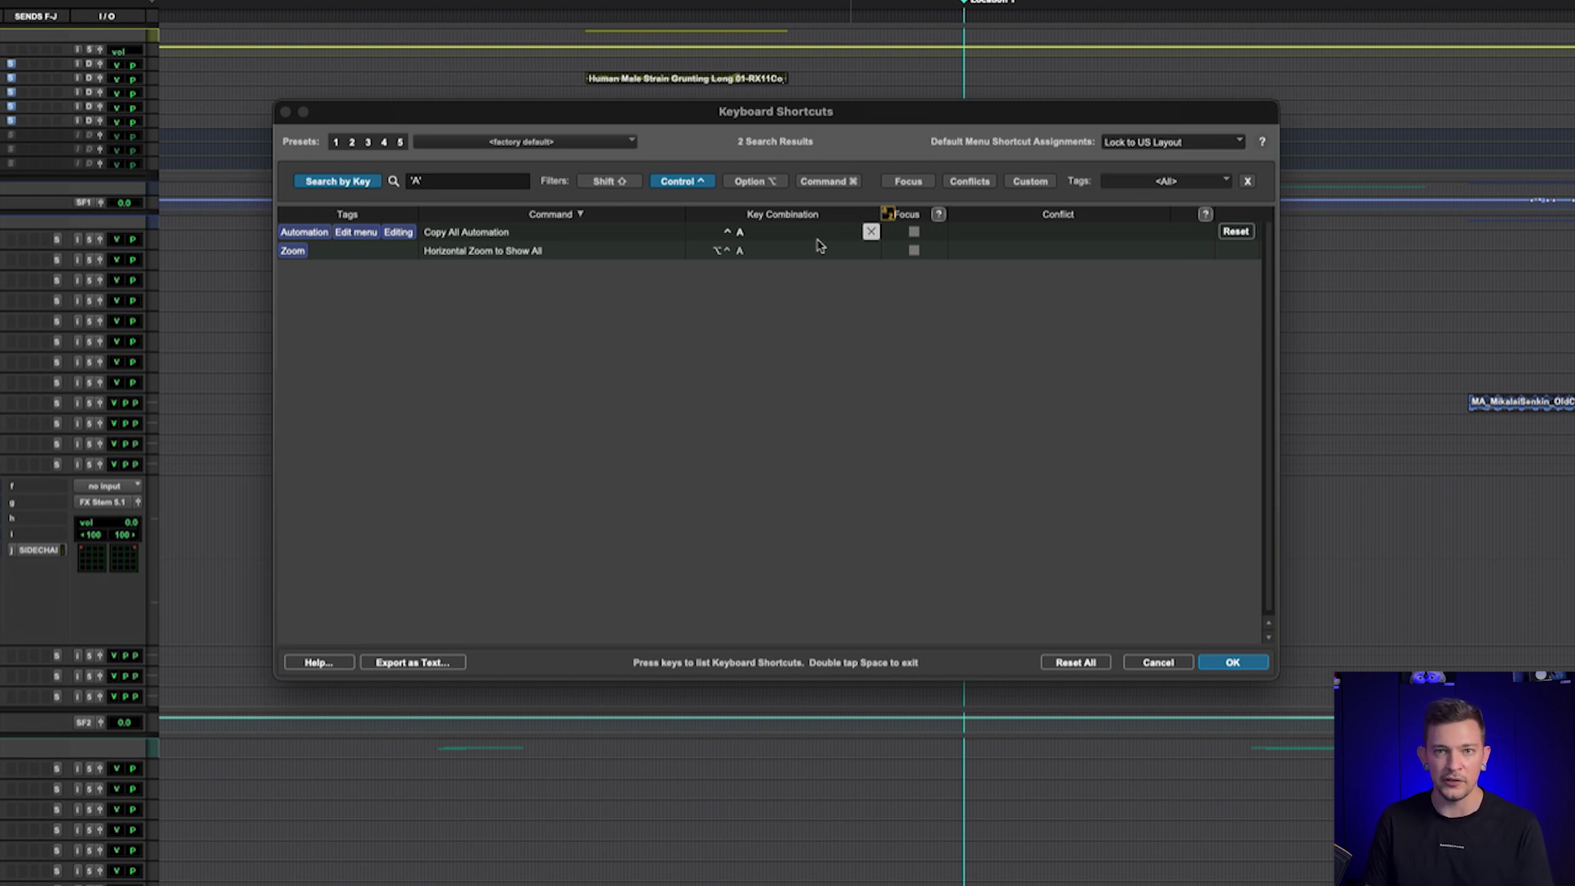
pyautogui.click(495, 187)
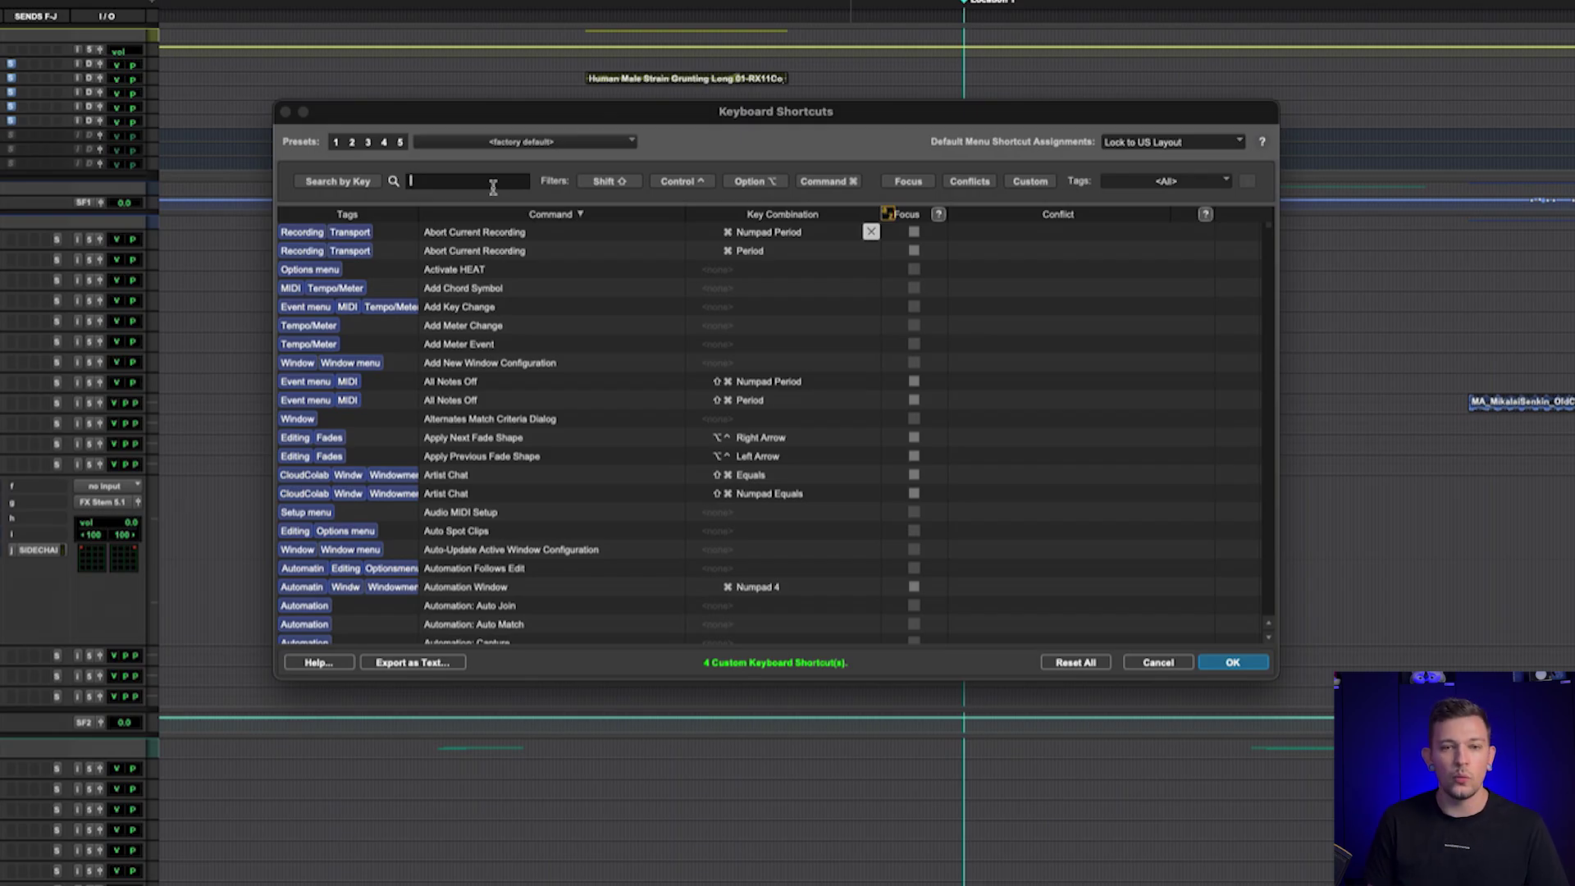
pyautogui.click(364, 184)
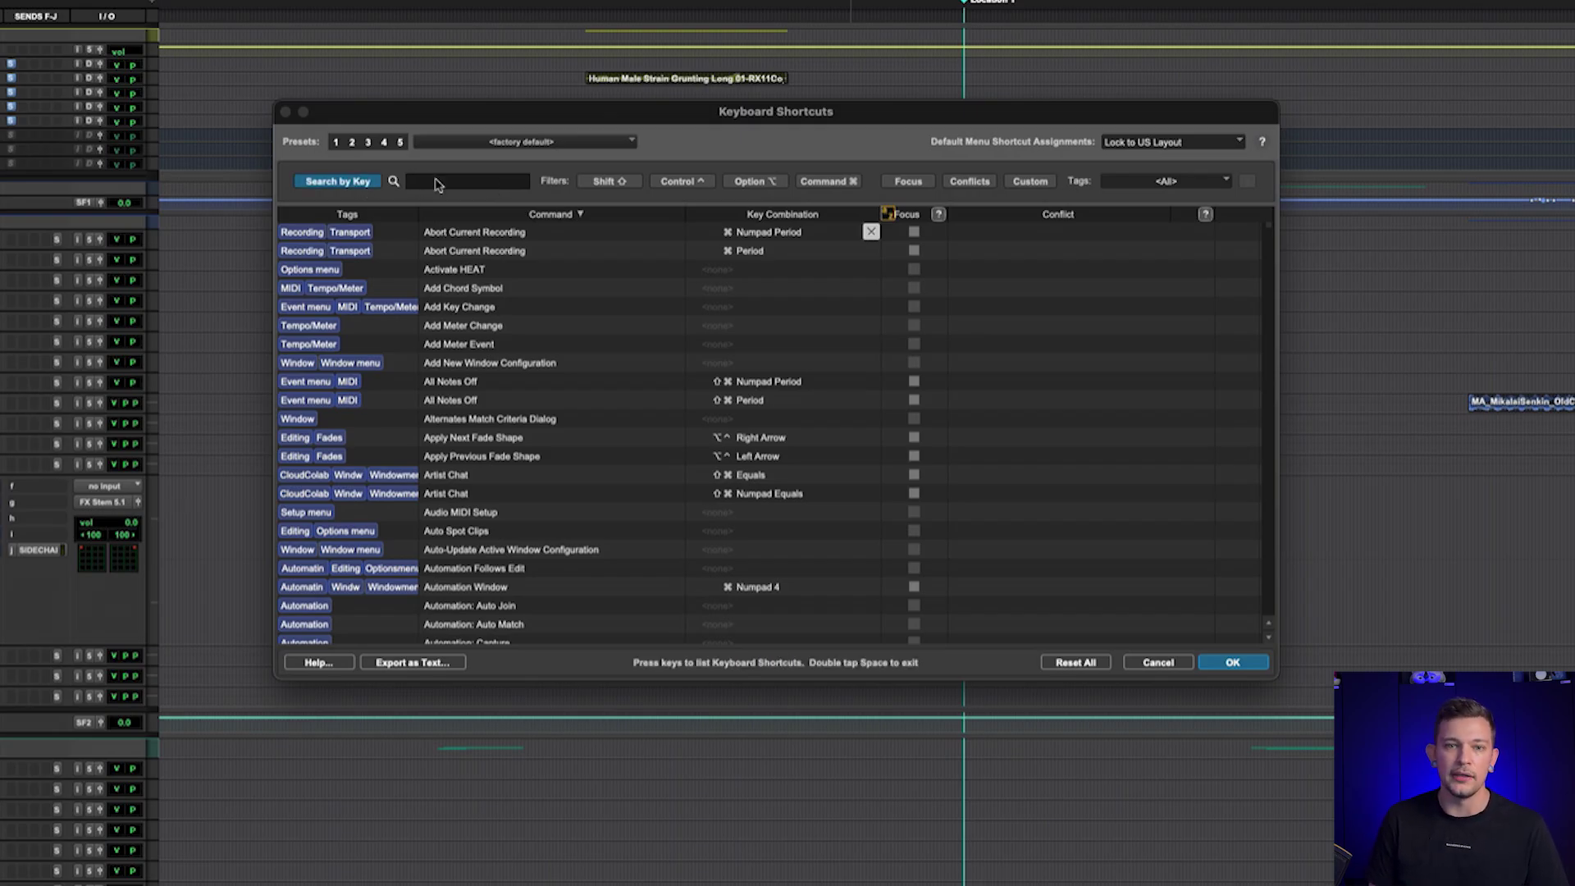
pyautogui.hotkey('ctrl', 'a')
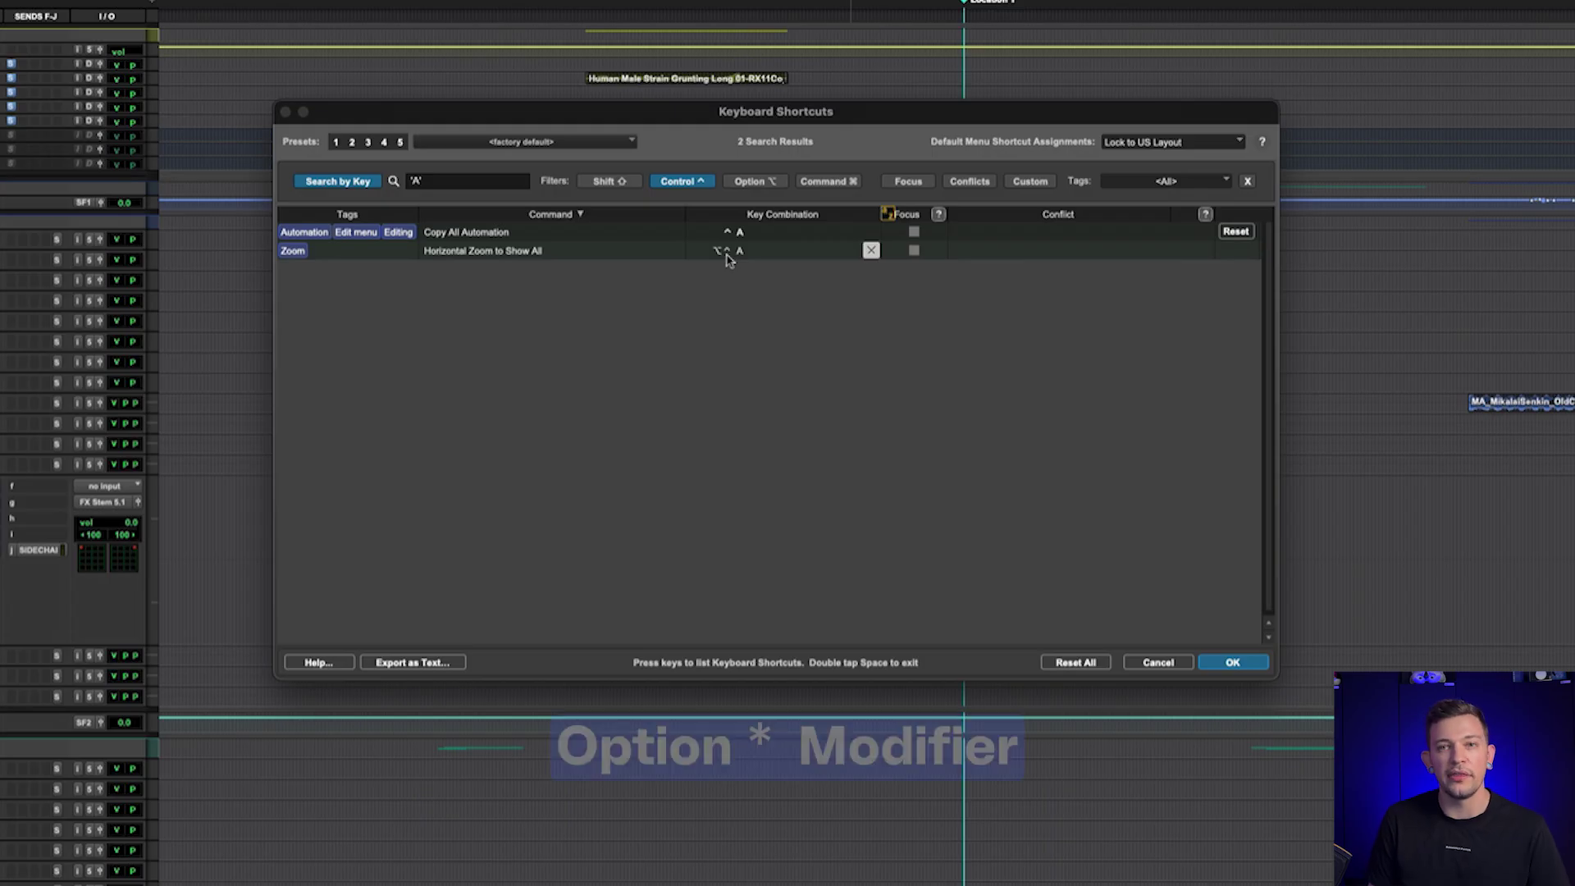
# - Clear the key search, filter shortcuts by Shift and Shift+Control, then remove those filters
pyautogui.press('space')
pyautogui.press('space')
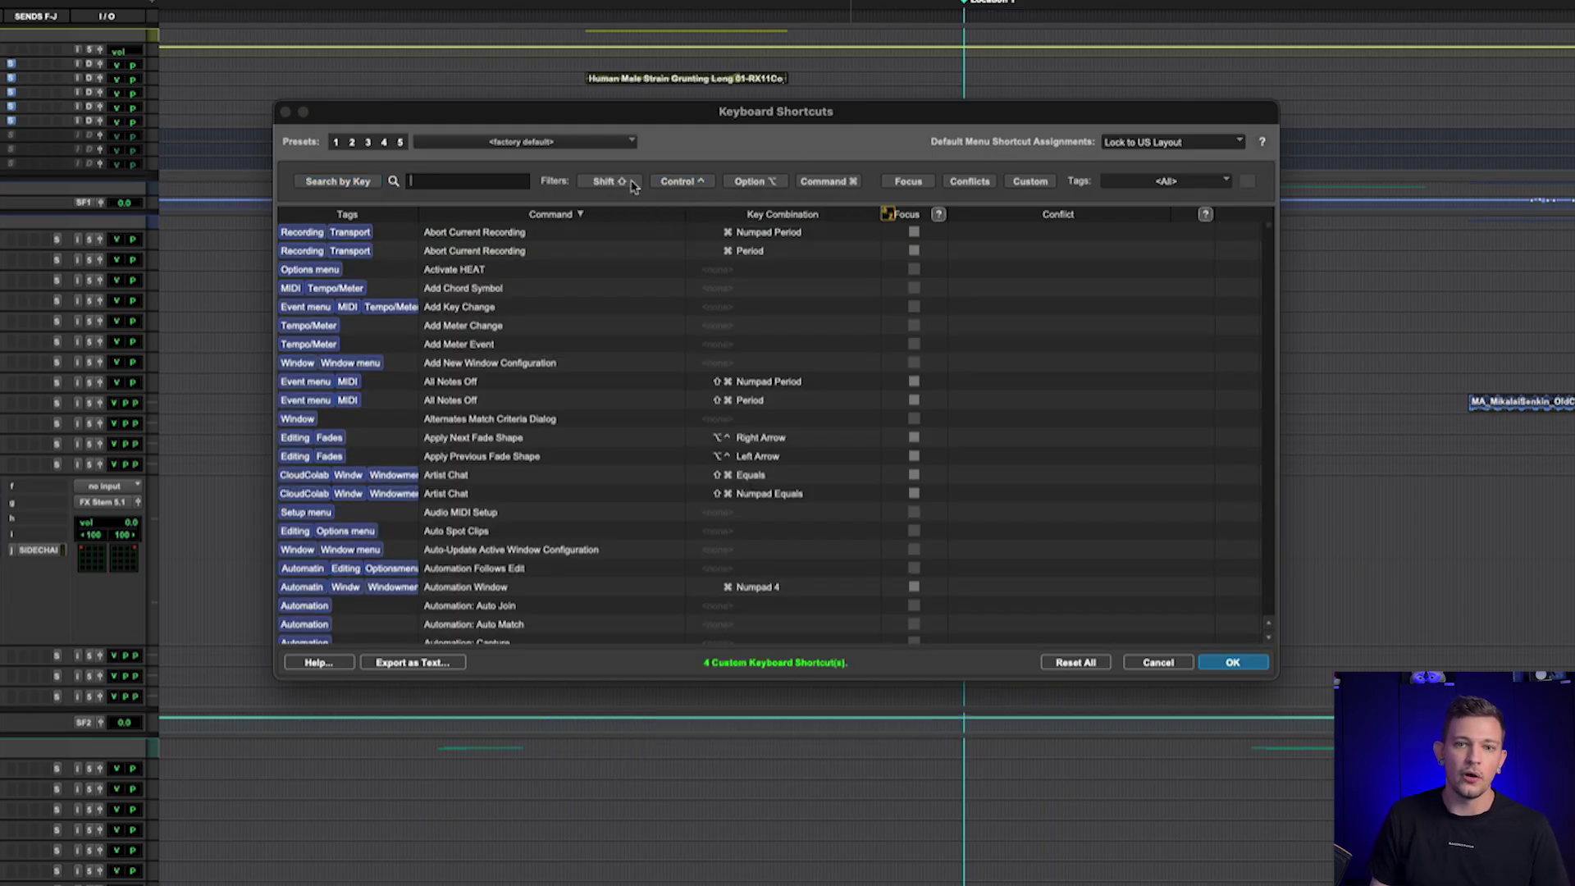
pyautogui.click(631, 185)
pyautogui.click(672, 185)
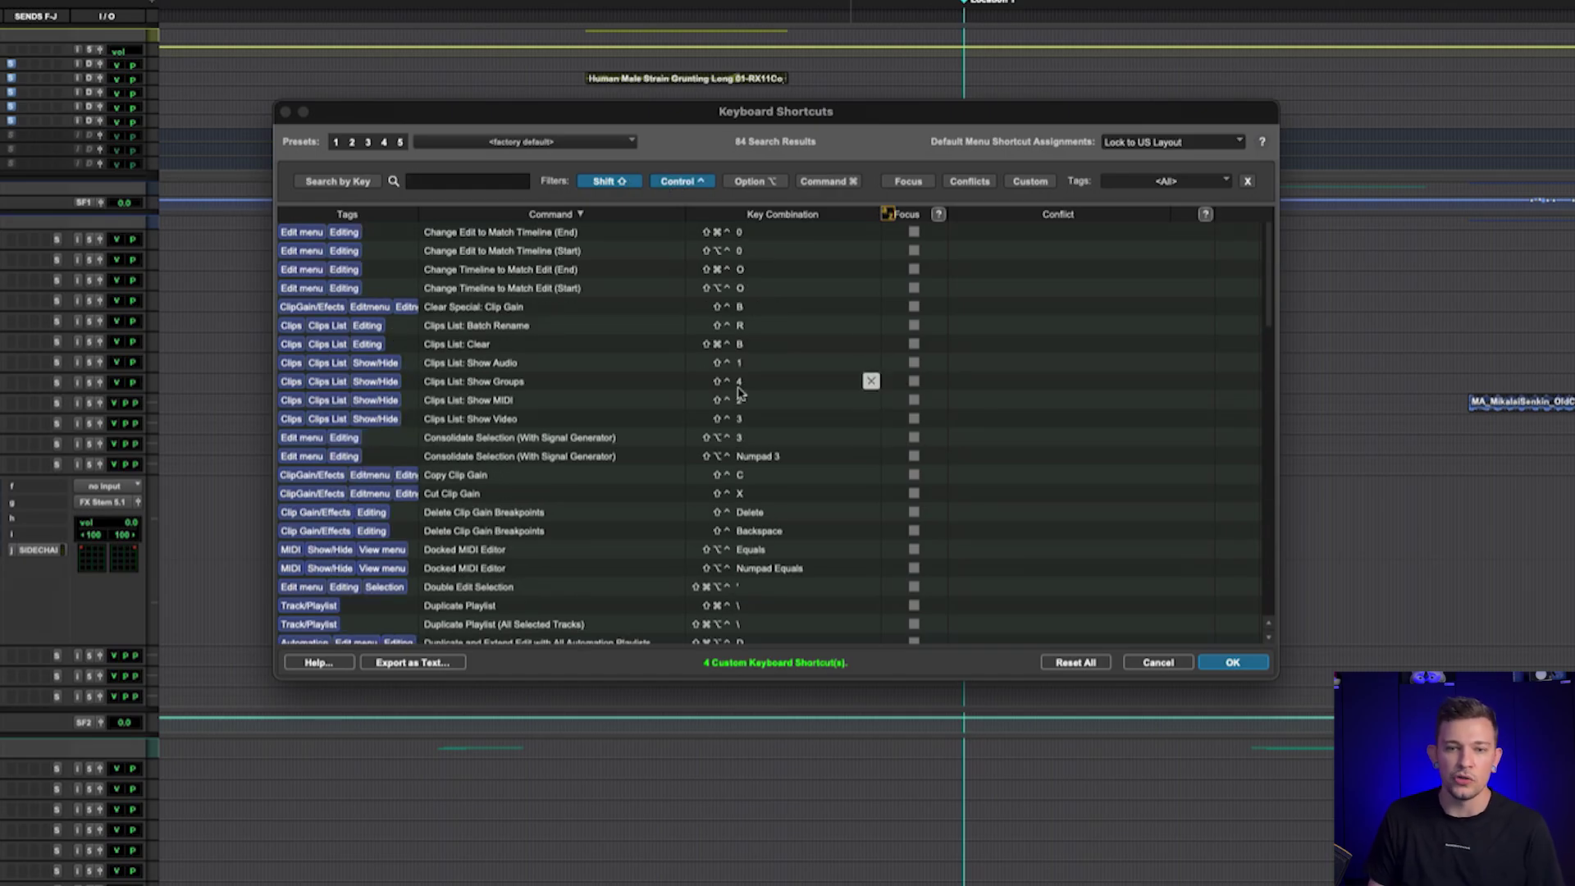
pyautogui.scroll(-15, 740, 388)
pyautogui.scroll(15, 741, 388)
pyautogui.click(631, 182)
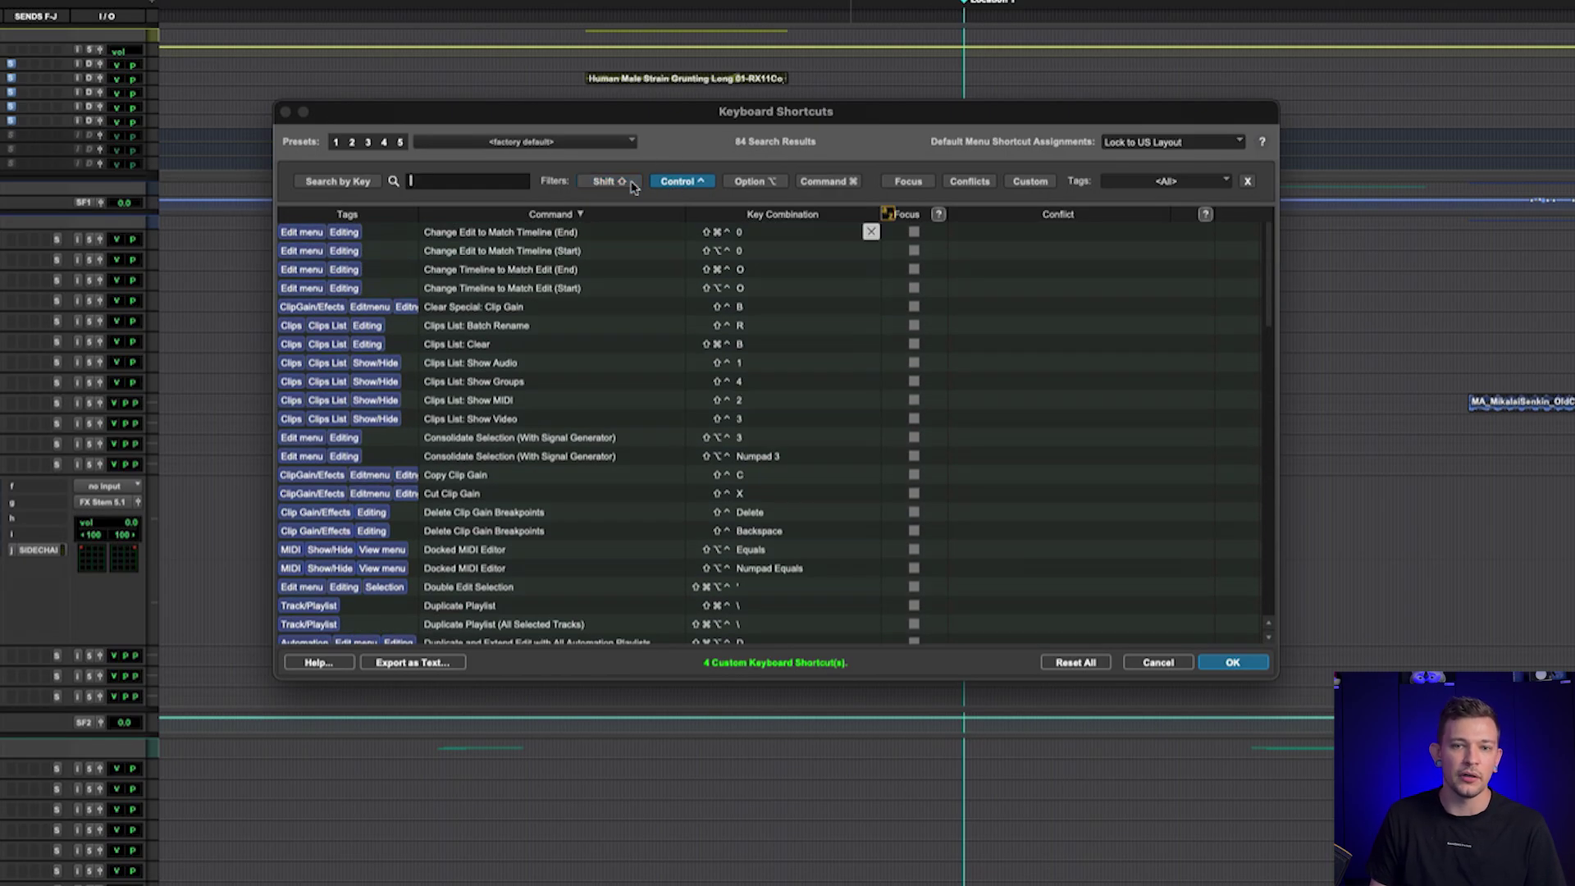
pyautogui.click(681, 181)
# - Filter shortcuts by Command and Command+Control, then remove those filters
pyautogui.click(828, 181)
pyautogui.click(681, 182)
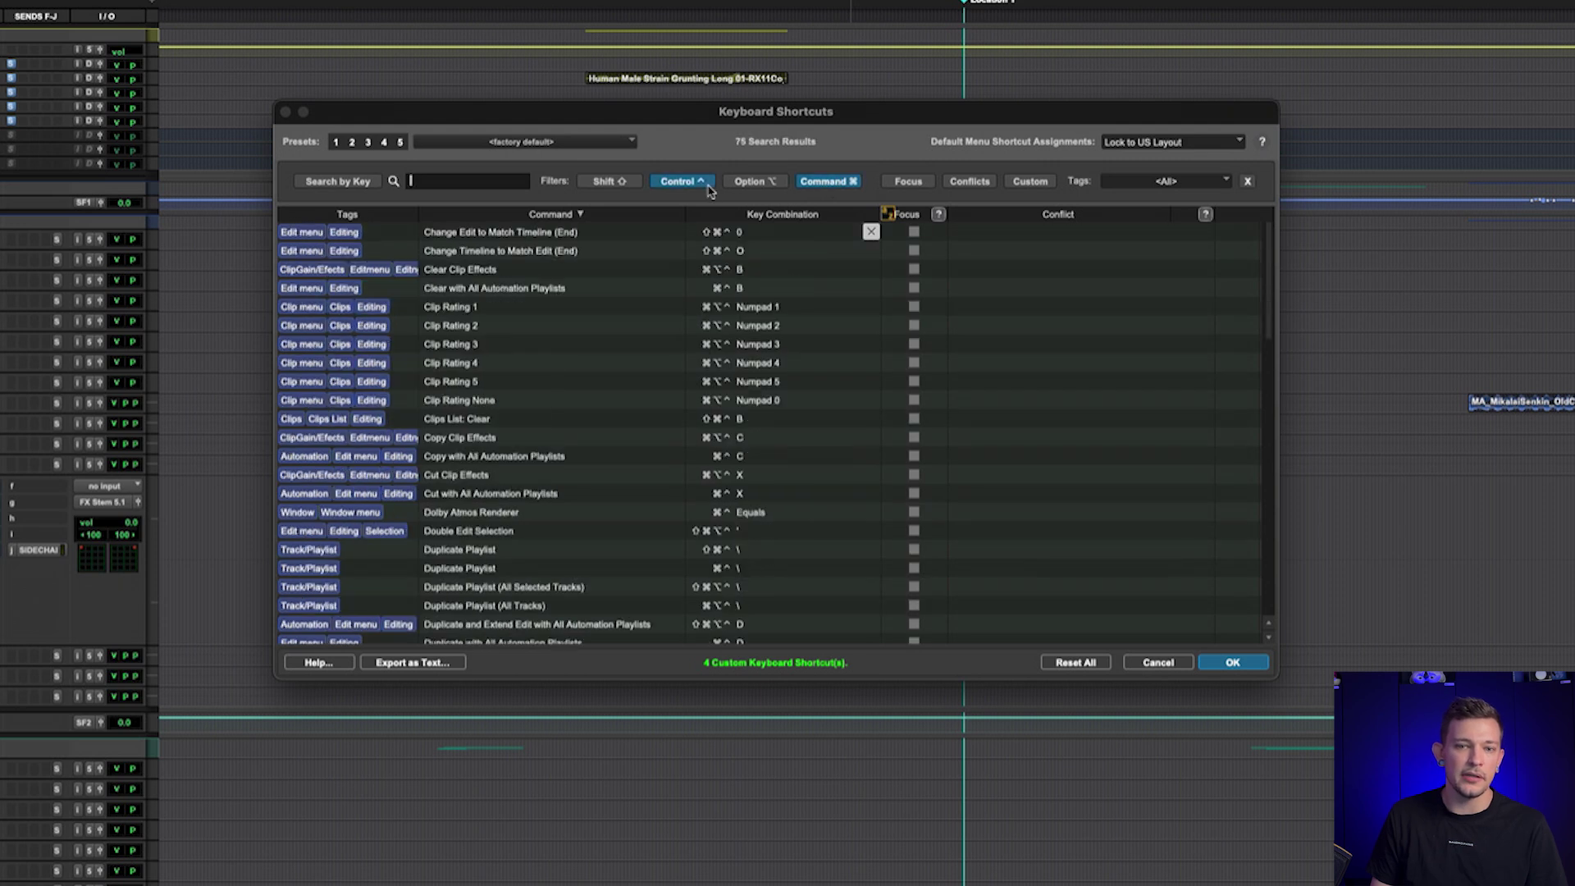
pyautogui.scroll(-10, 771, 376)
pyautogui.scroll(10, 771, 376)
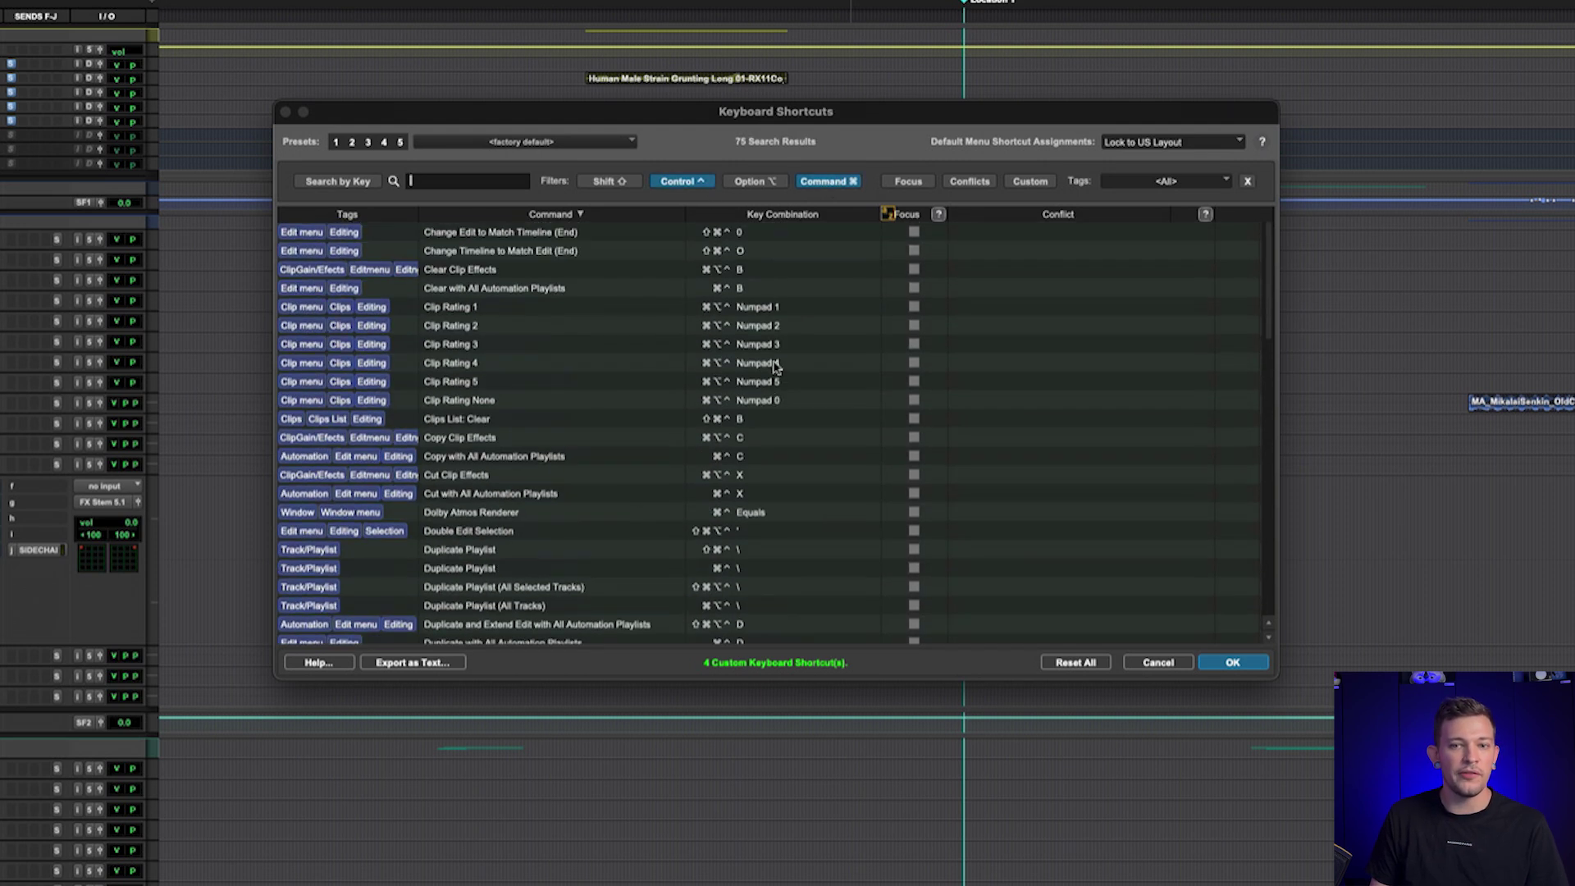
pyautogui.click(680, 182)
pyautogui.click(832, 185)
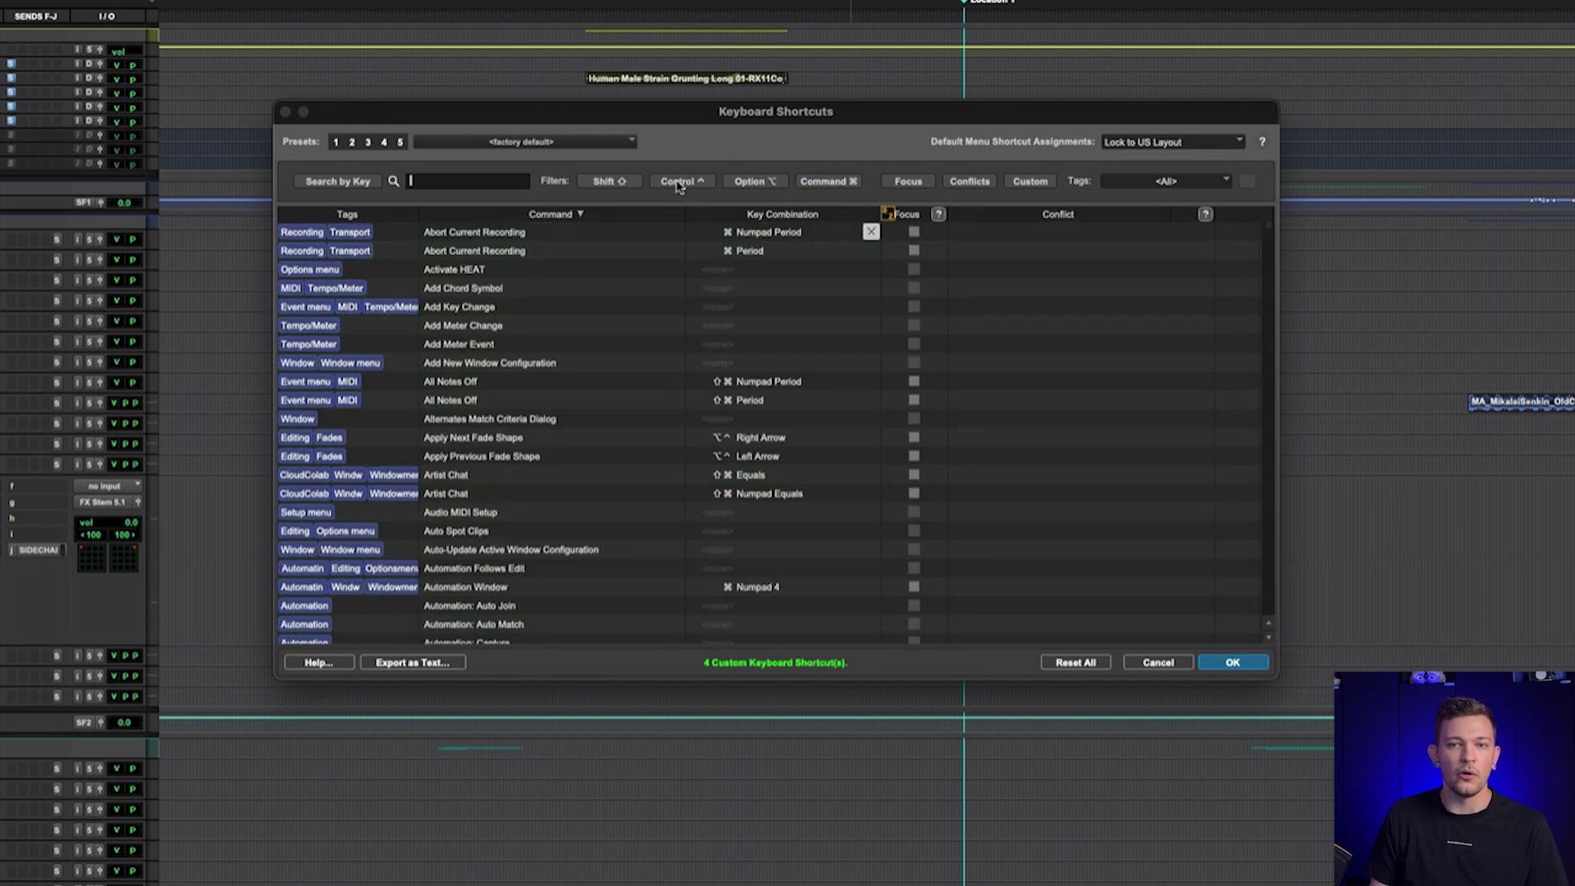
# - Toggle the Focus-mode, Conflicts and Custom filters, ending with the full command list shown
pyautogui.click(908, 182)
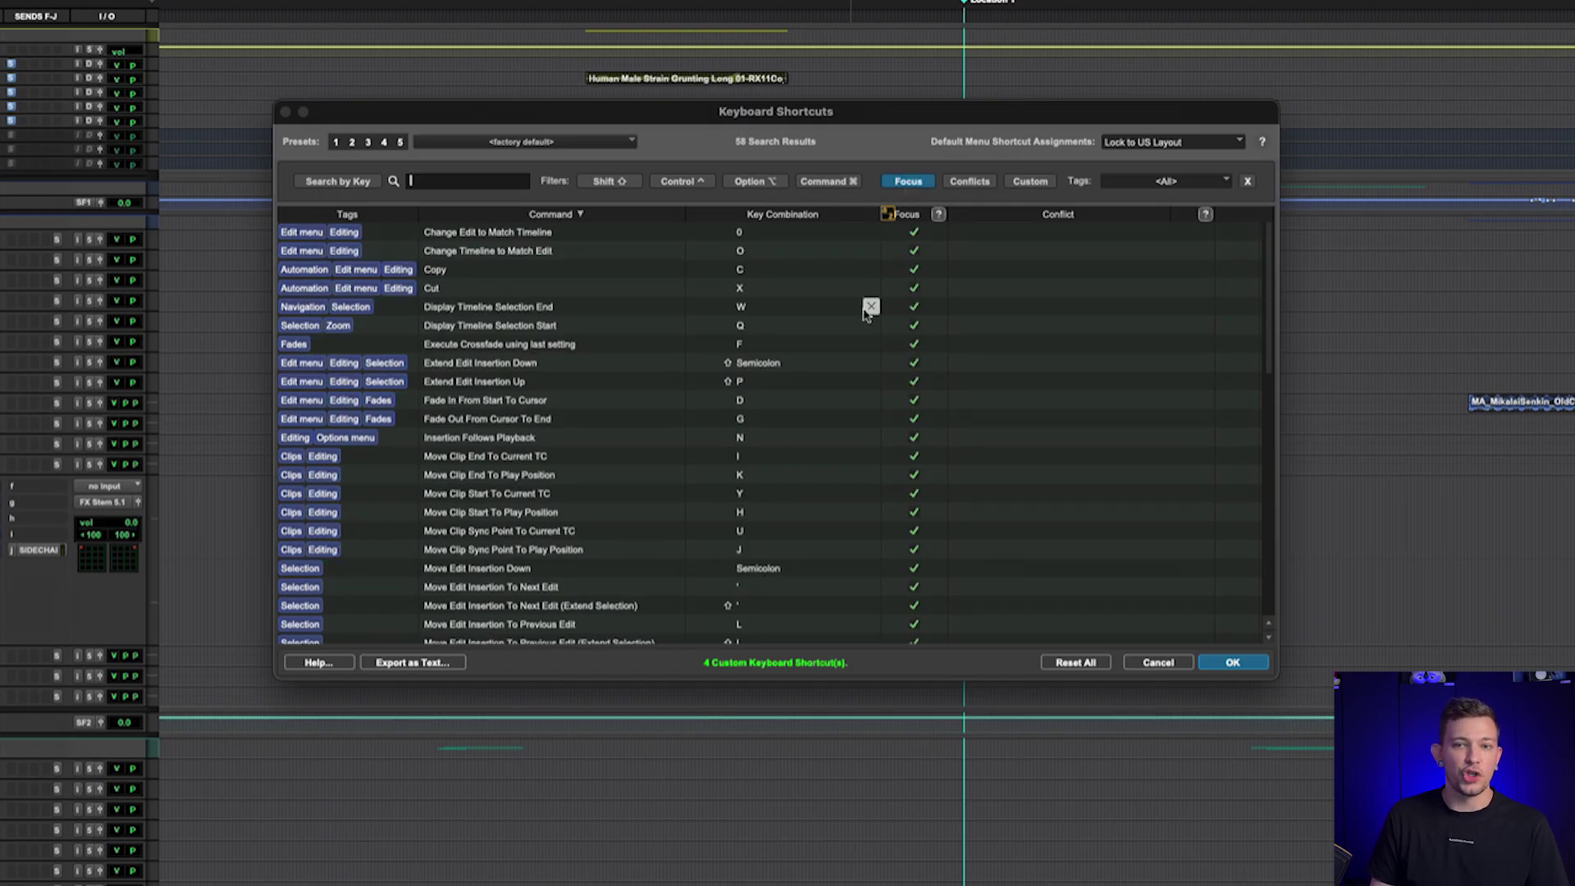
pyautogui.scroll(-10, 867, 316)
pyautogui.scroll(10, 867, 316)
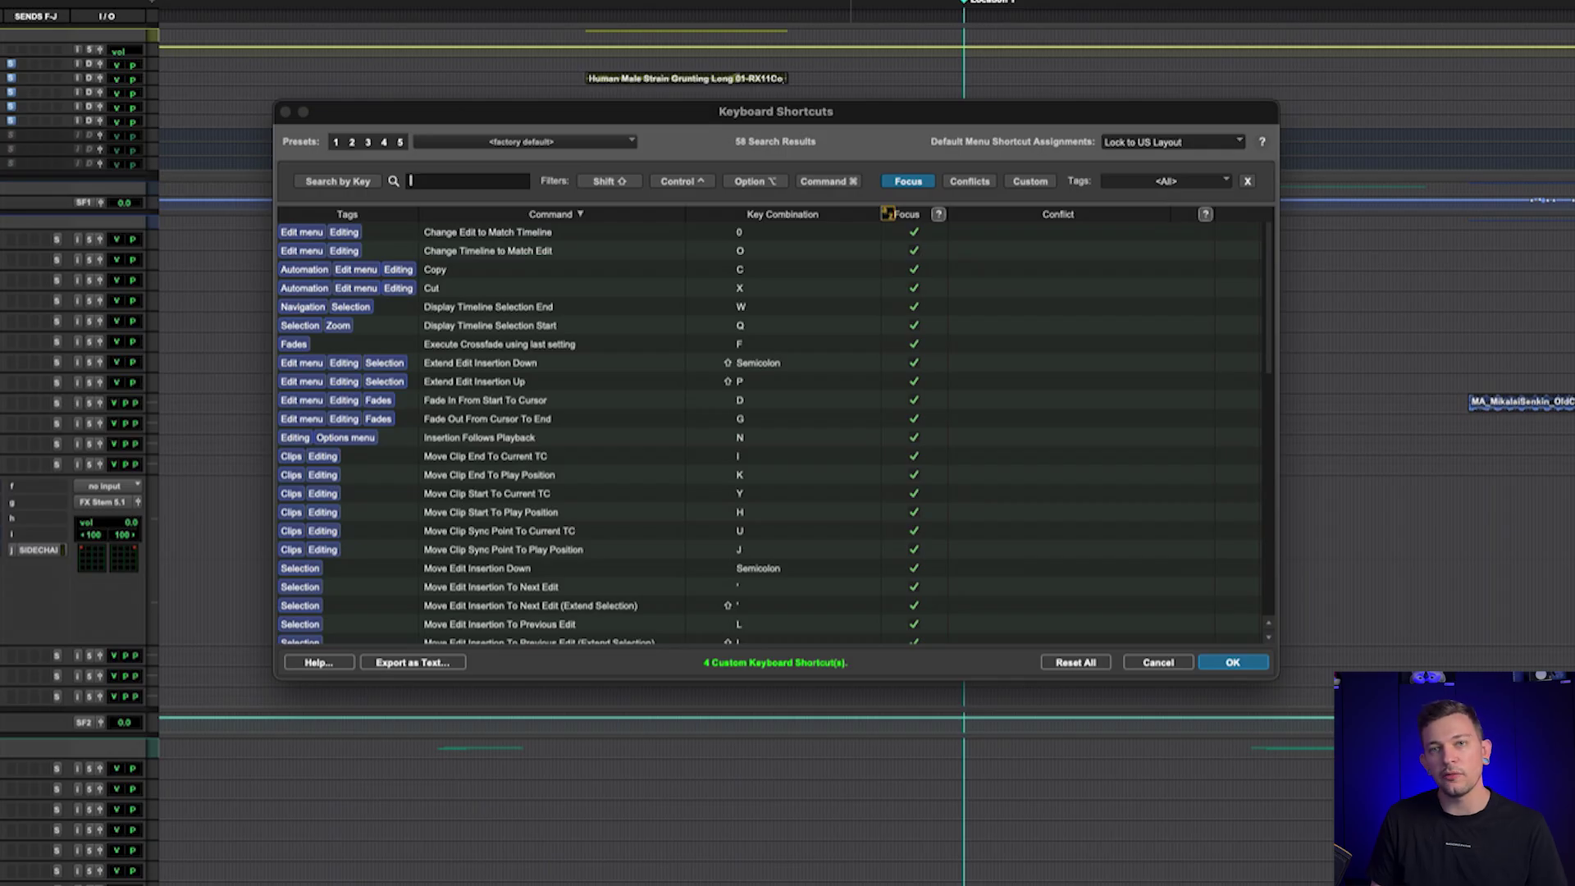
pyautogui.click(909, 182)
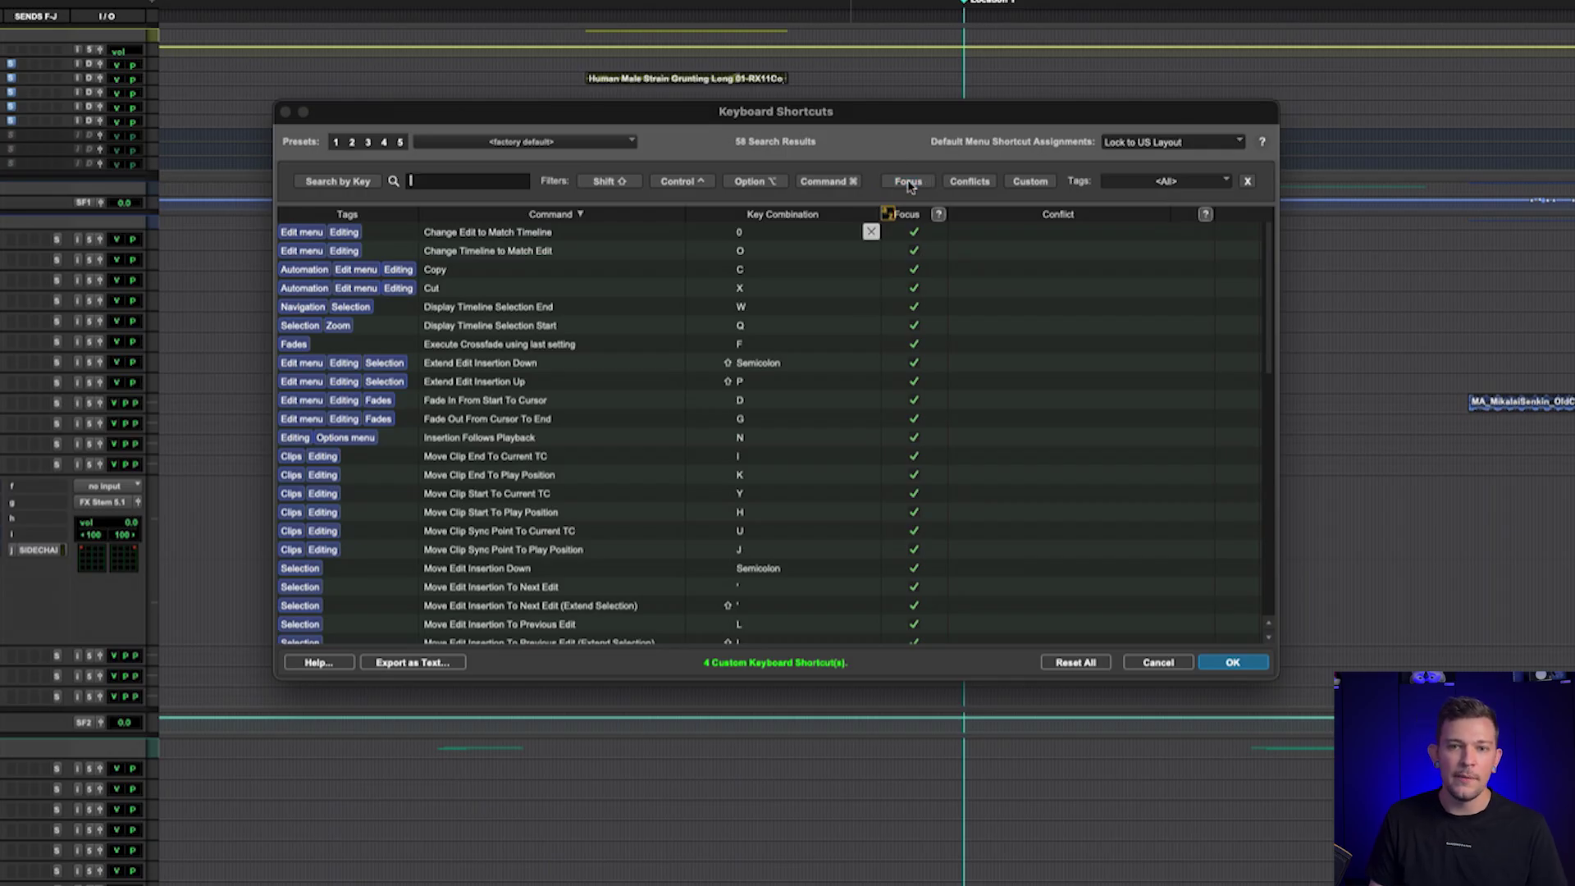
pyautogui.click(969, 185)
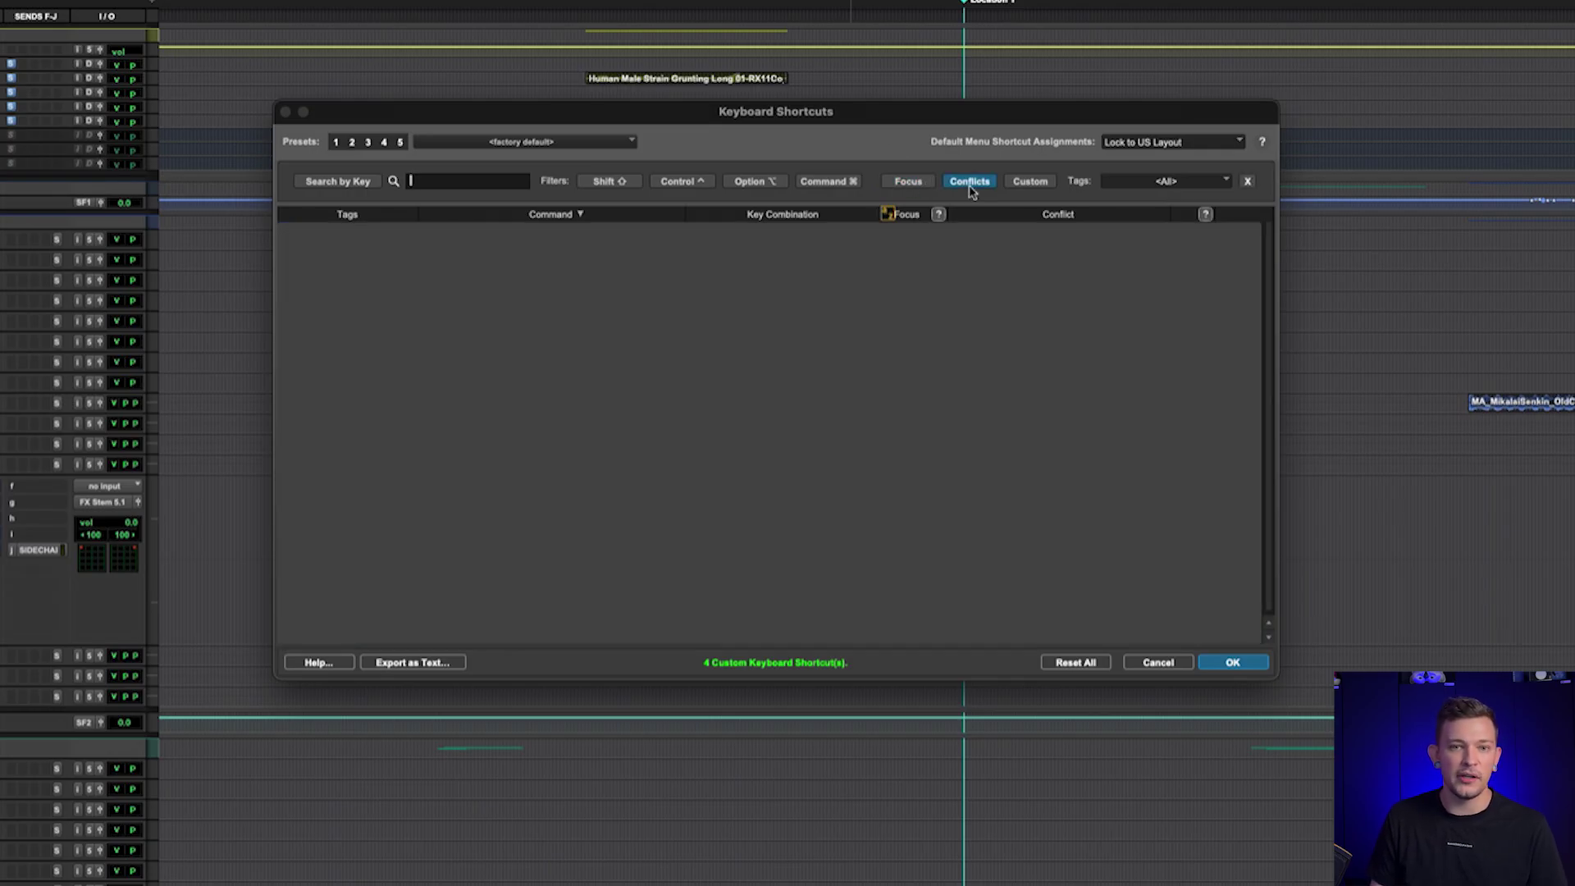
pyautogui.click(969, 186)
pyautogui.click(1032, 183)
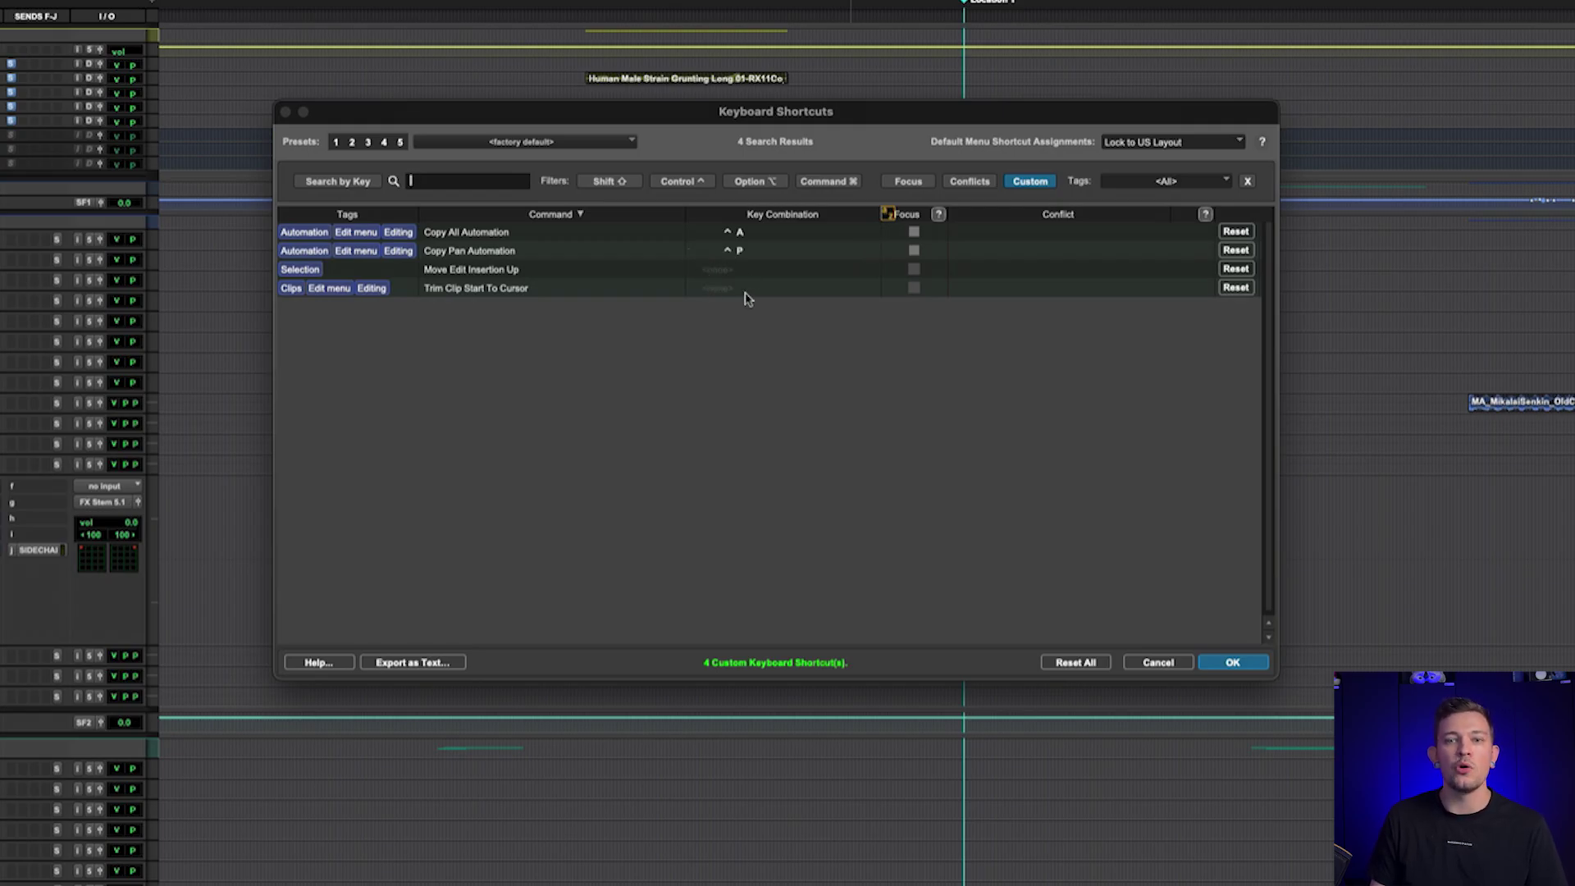
pyautogui.click(1033, 182)
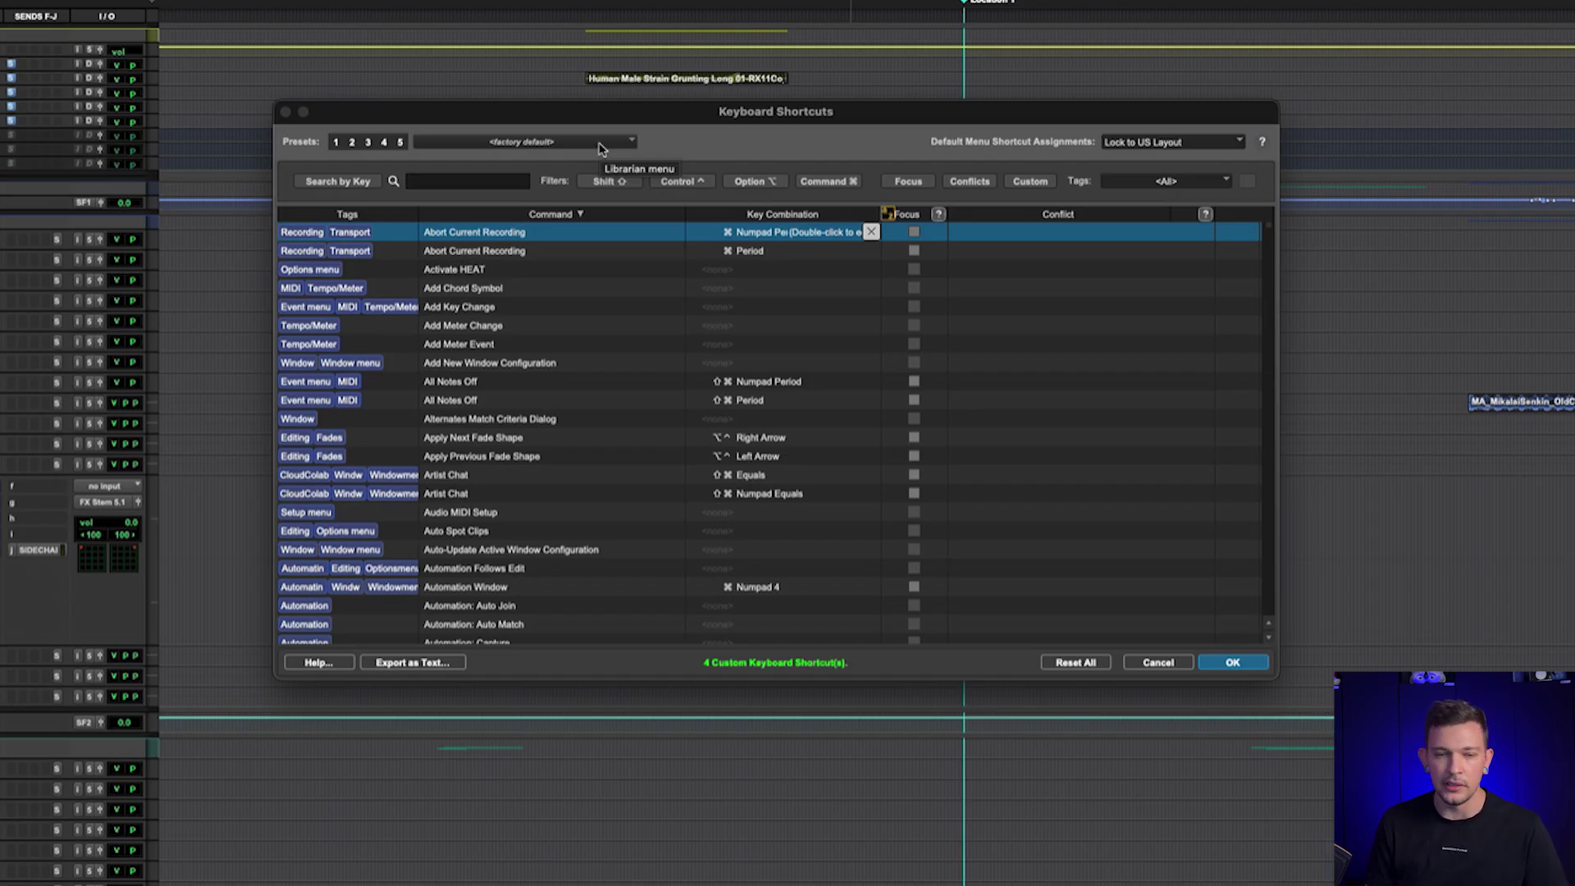
# - Use Save Settings As in the presets menu to store the set as 'KeyboardShortcutTutorial'
pyautogui.click(510, 146)
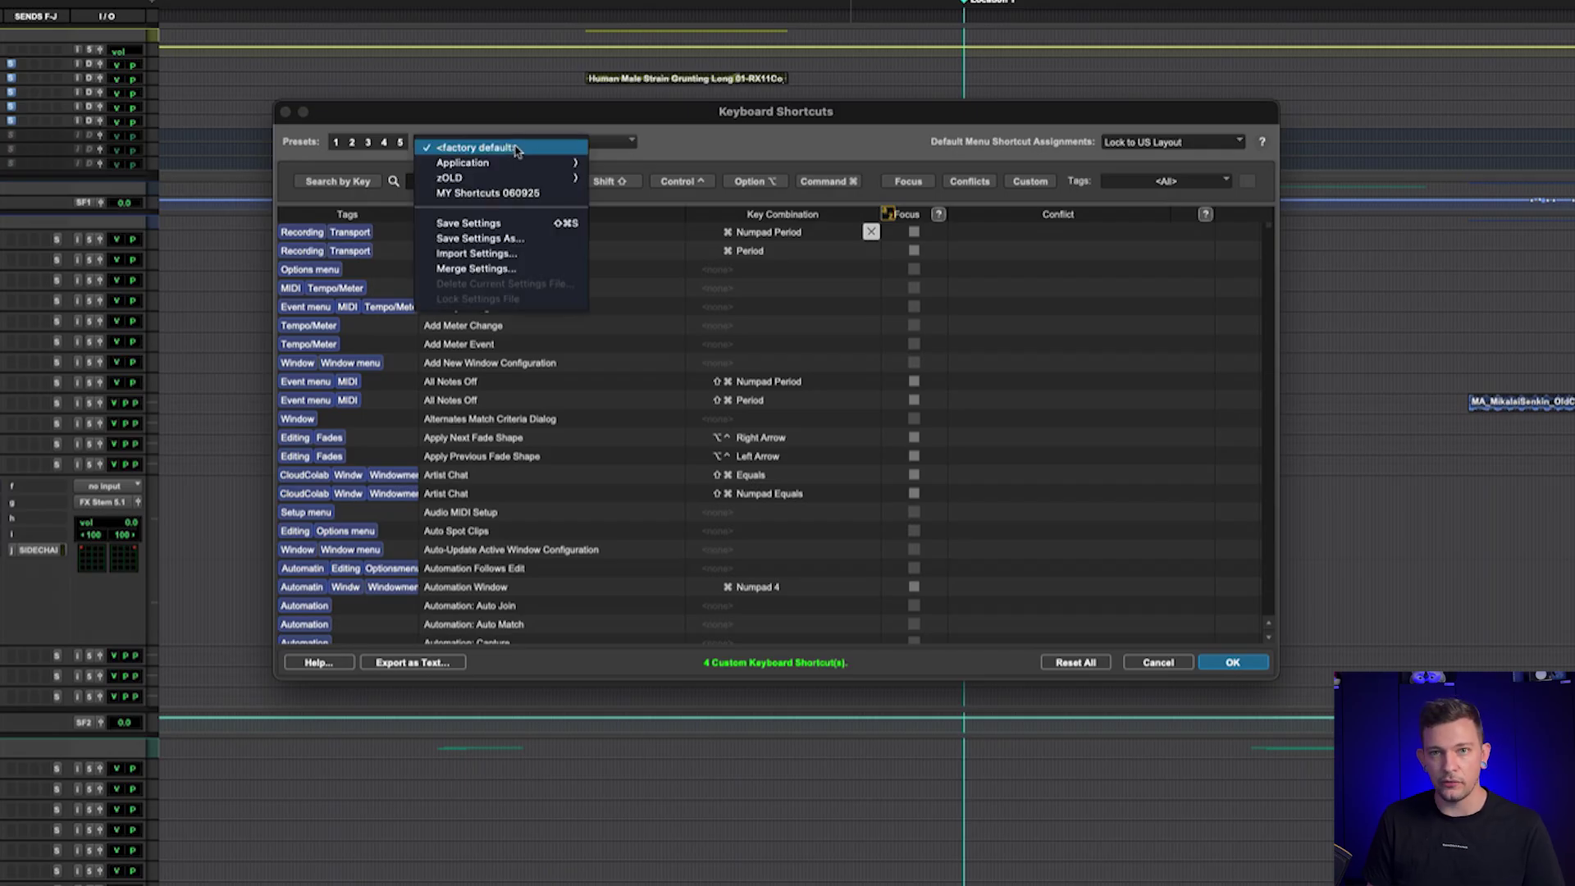
pyautogui.click(676, 144)
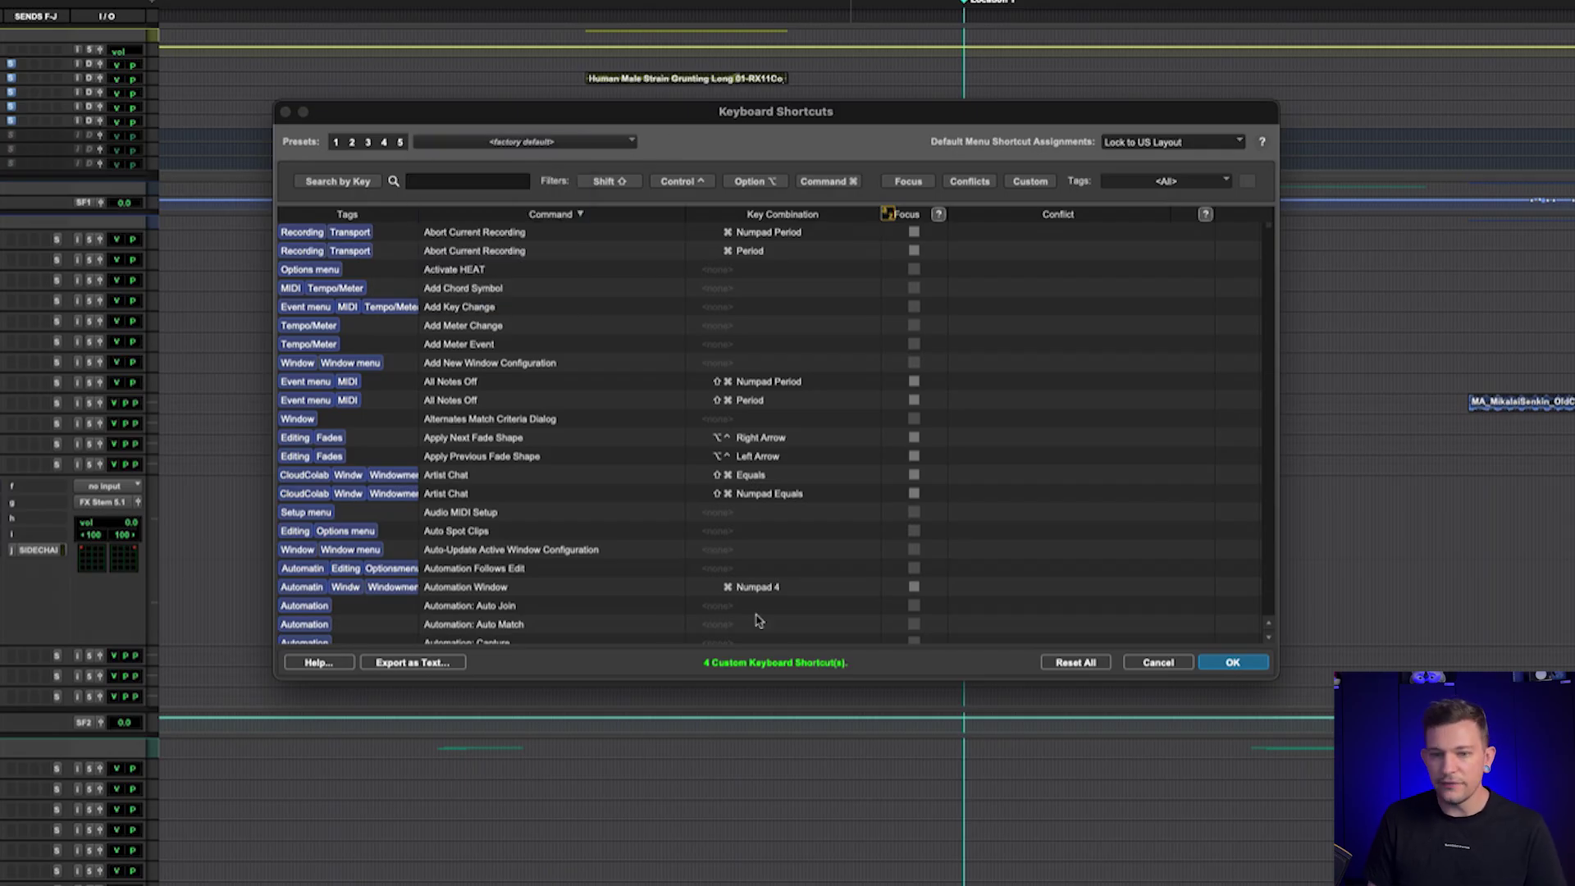
pyautogui.click(536, 146)
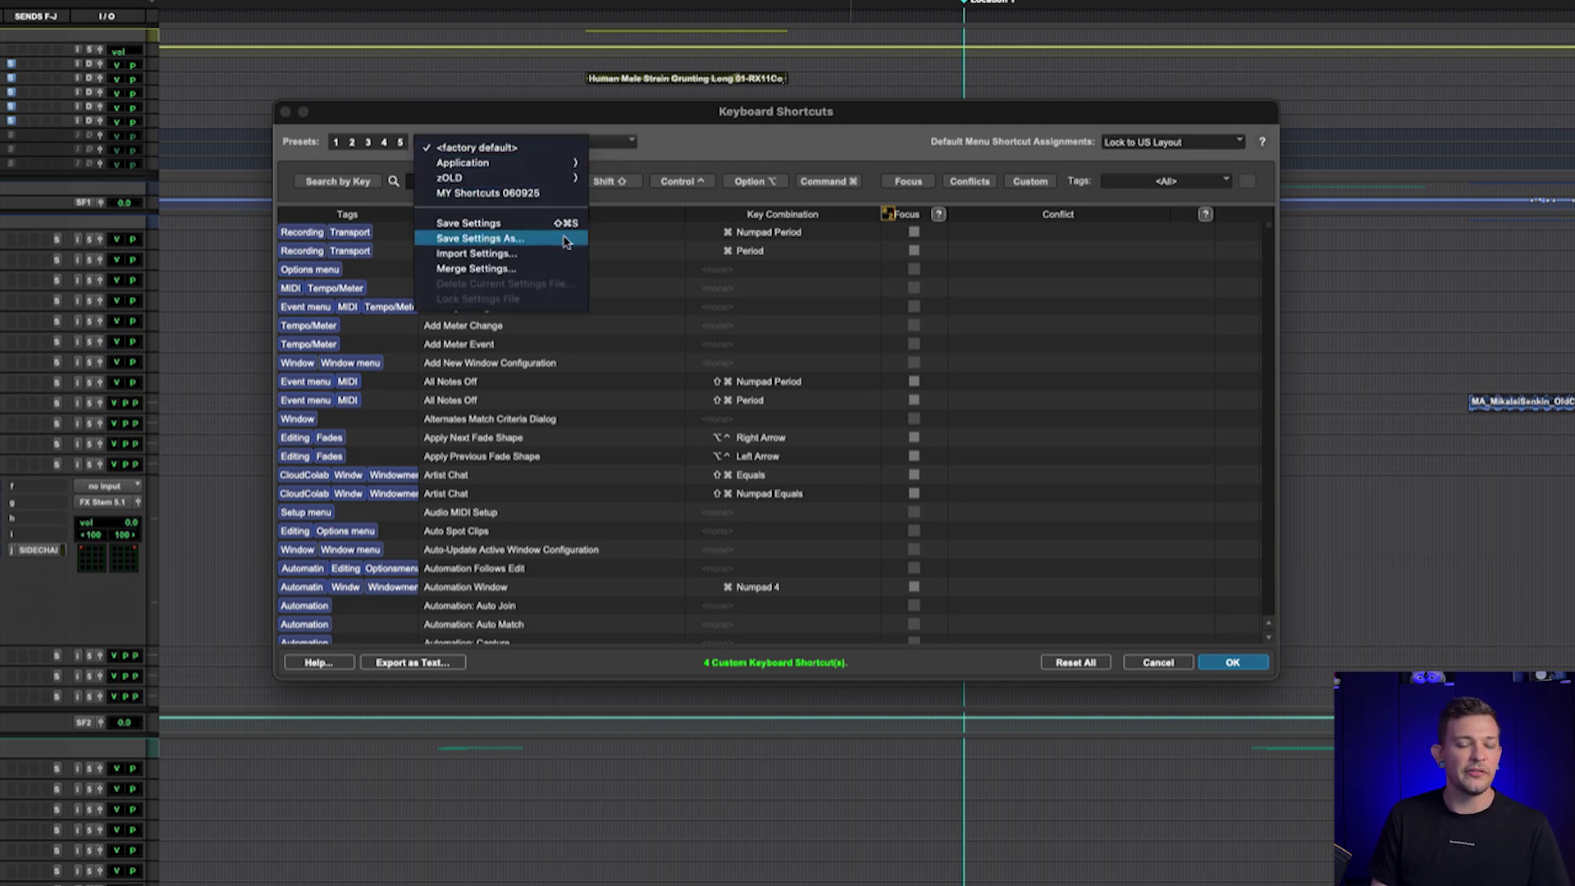
pyautogui.click(565, 239)
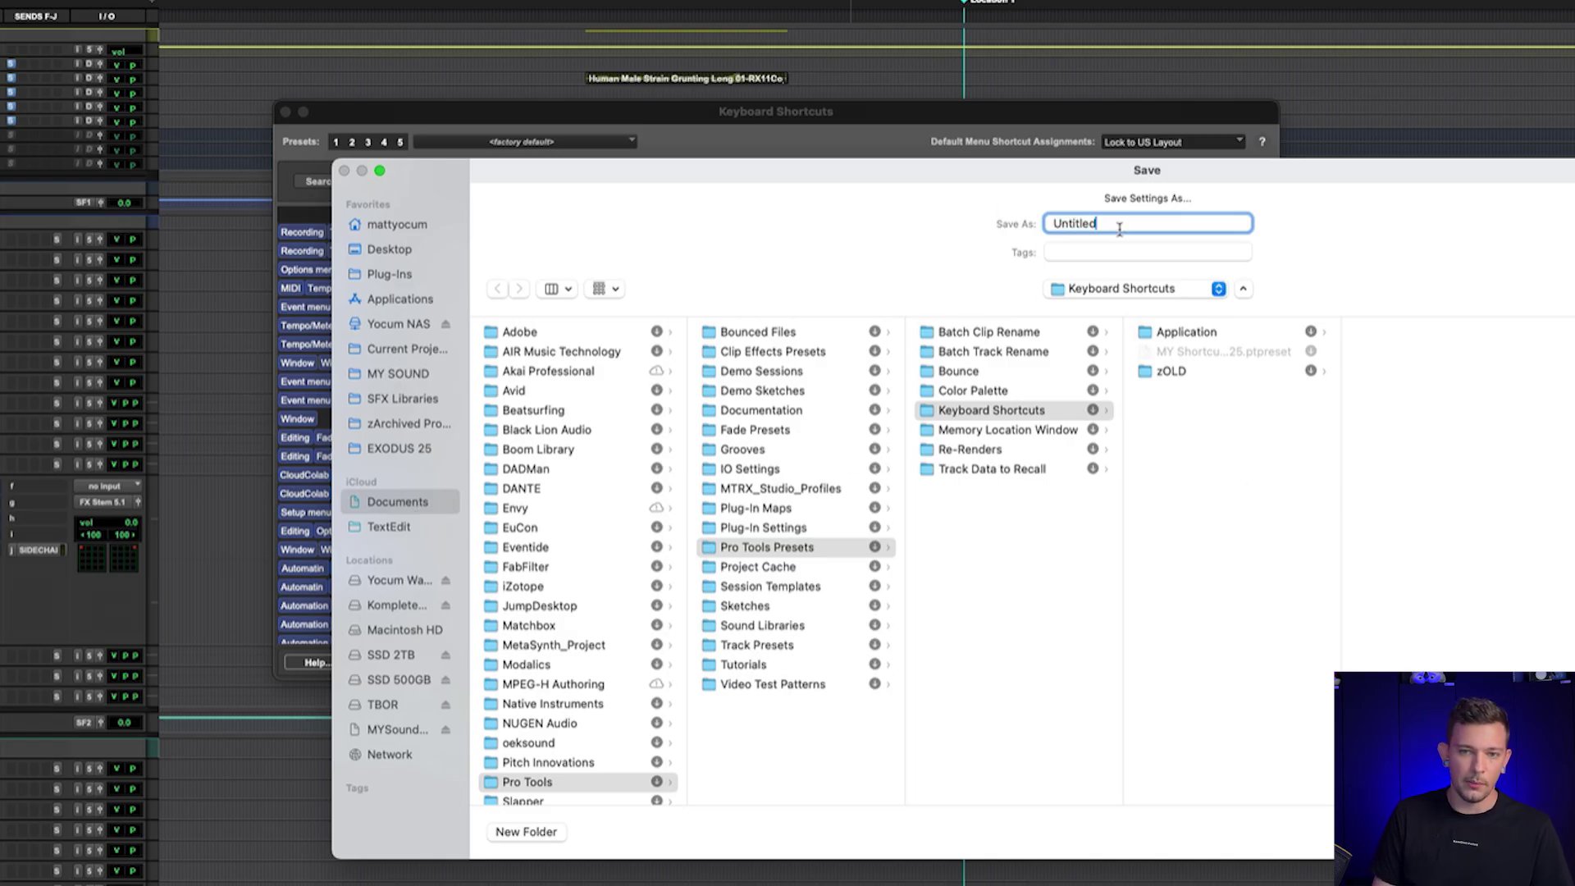
pyautogui.write('Keyb')
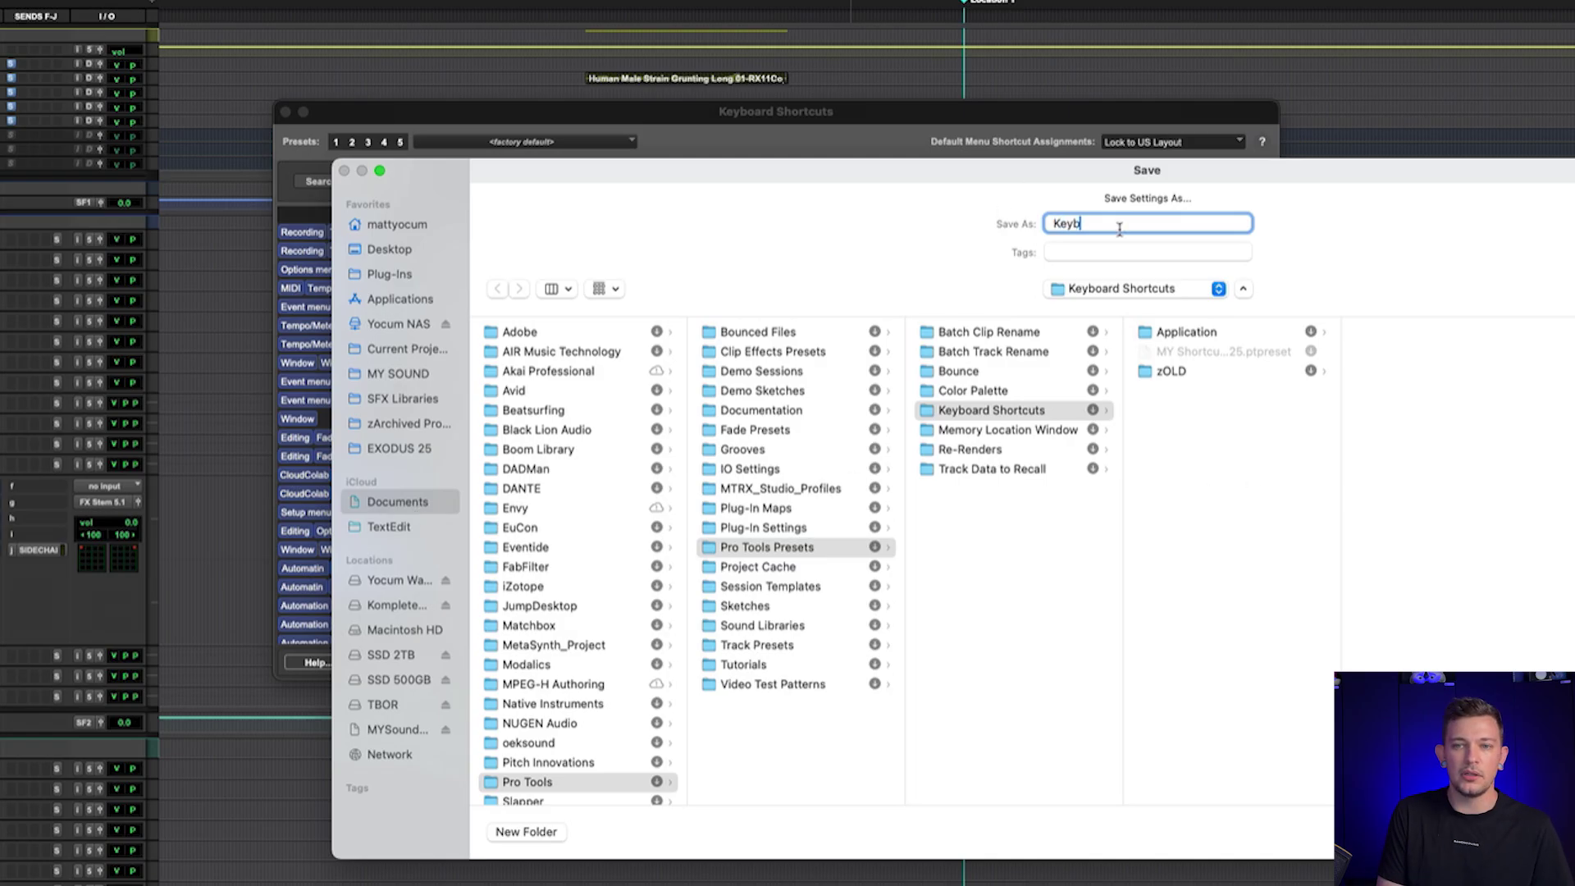
pyautogui.write('oardShortcutTot')
pyautogui.press('BackSpace')
pyautogui.press('BackSpace')
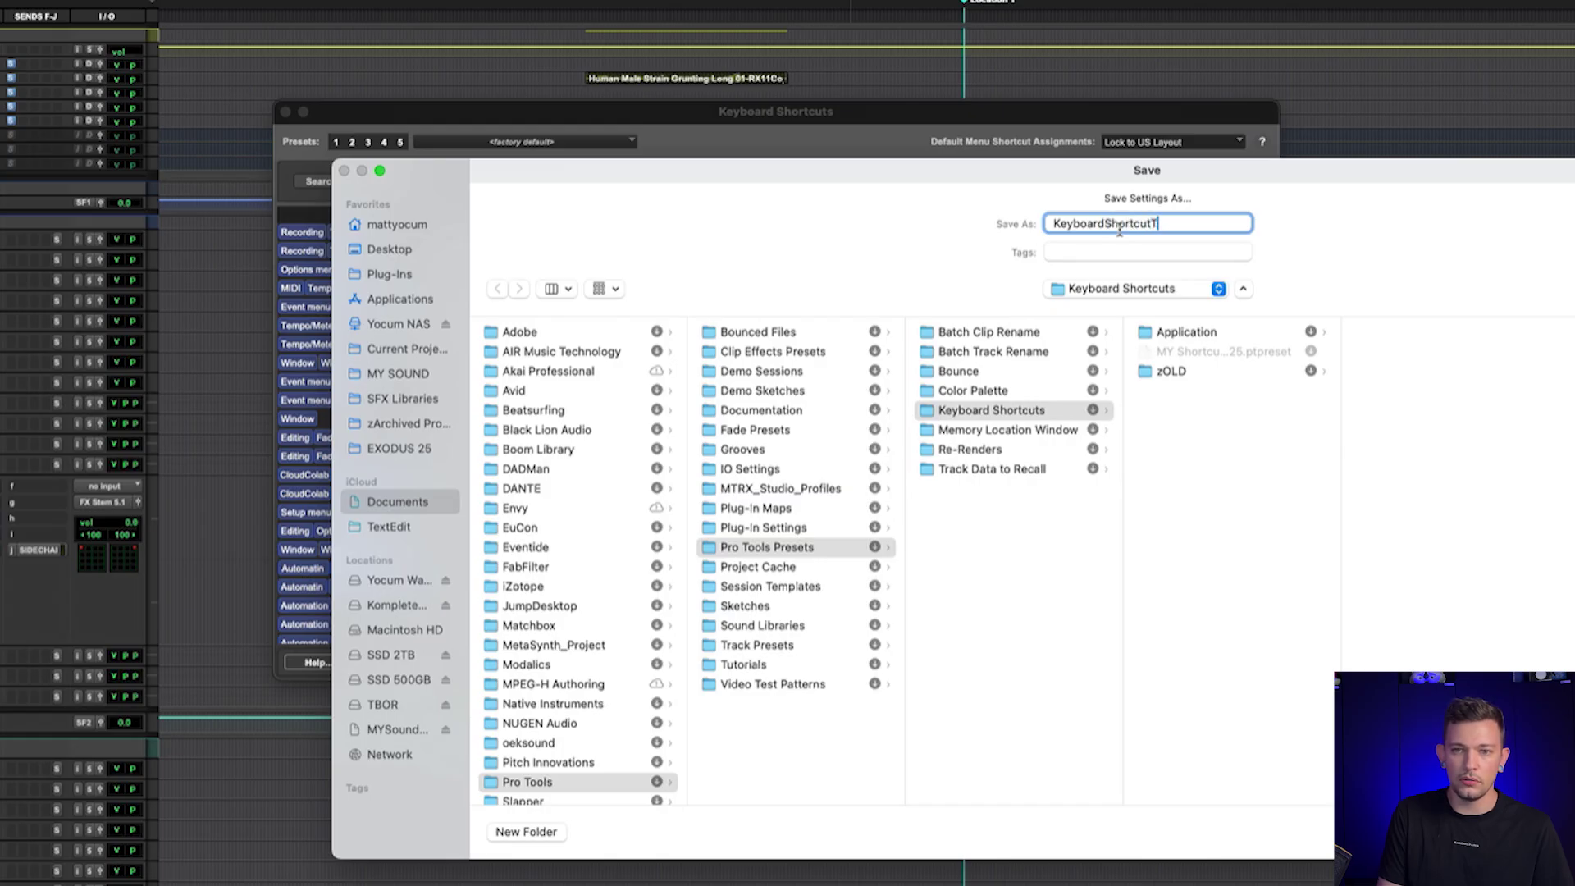
pyautogui.write('utorial')
pyautogui.press('Return')
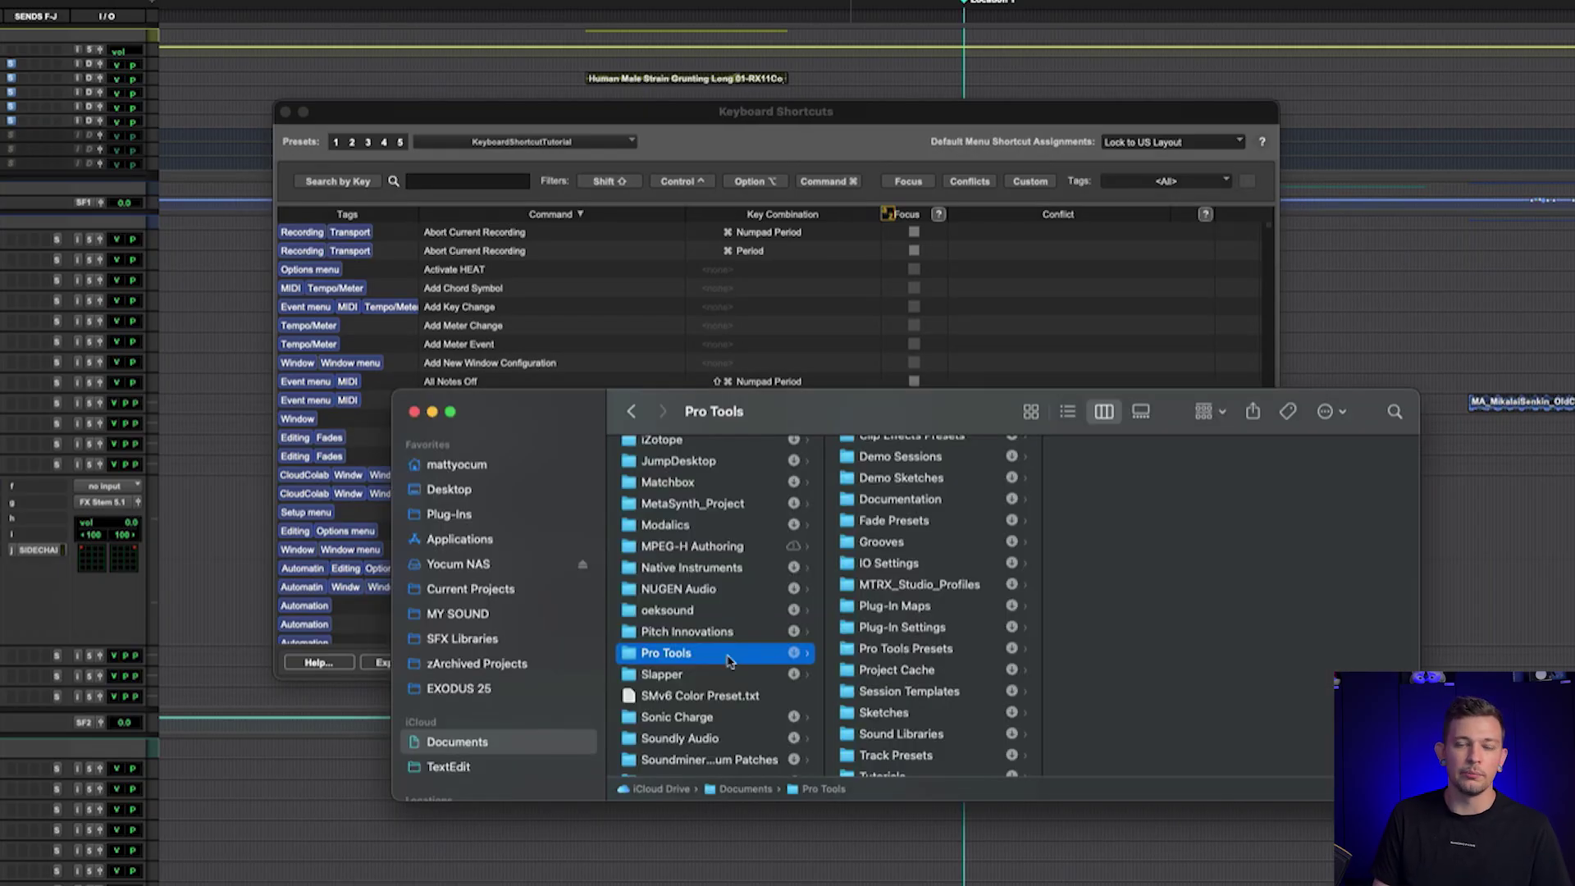
# - Open Pro Tools Presets > Keyboard Shortcuts in Finder and select an older .ptpreset file
pyautogui.click(902, 650)
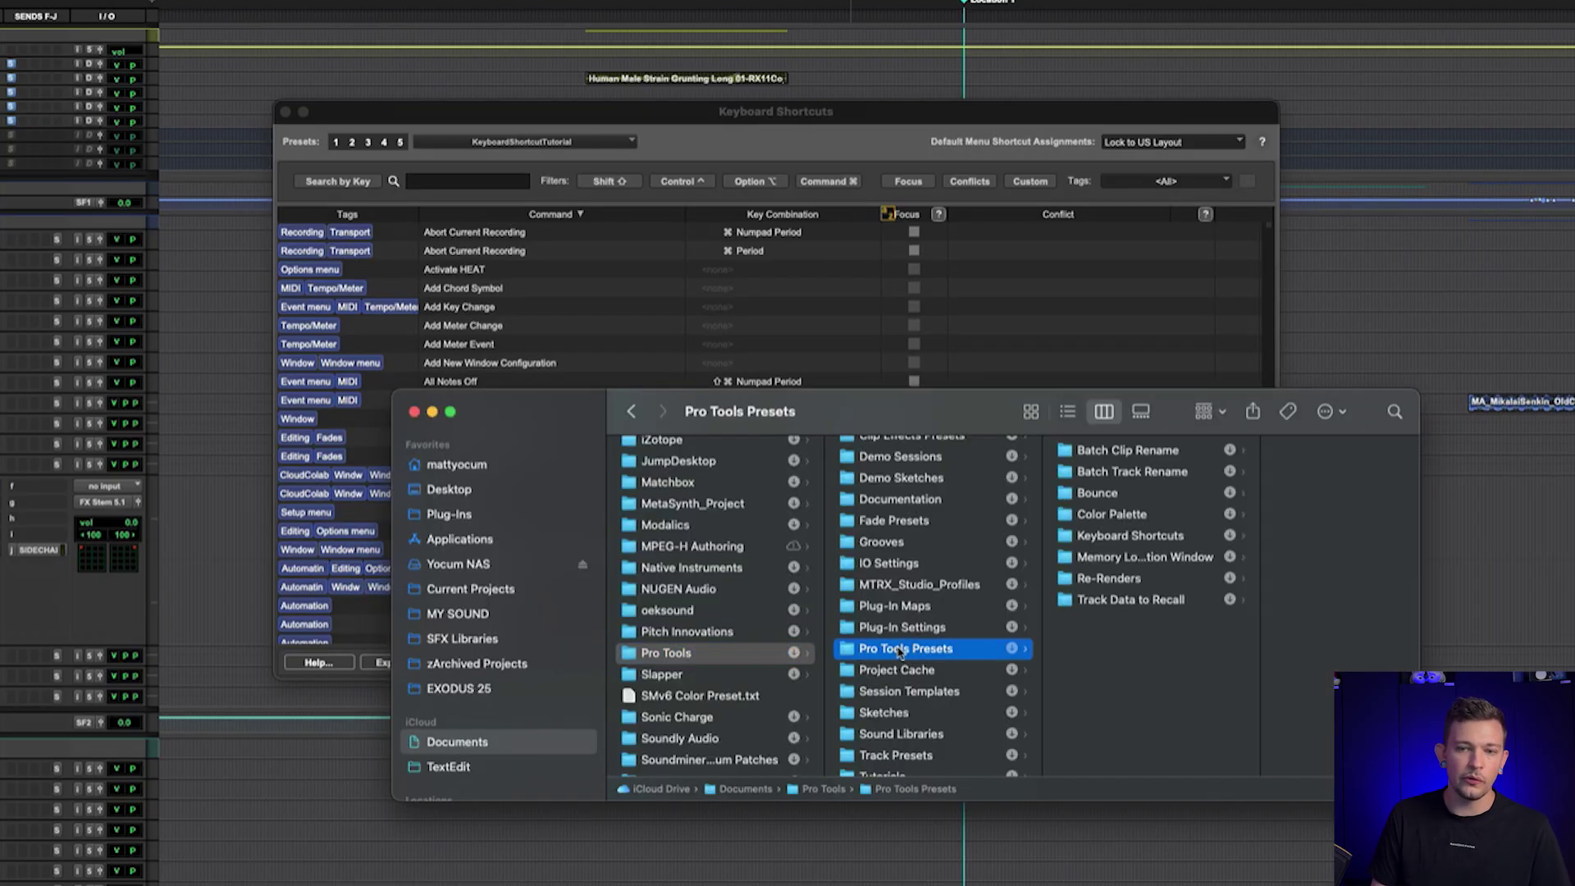
pyautogui.click(1185, 538)
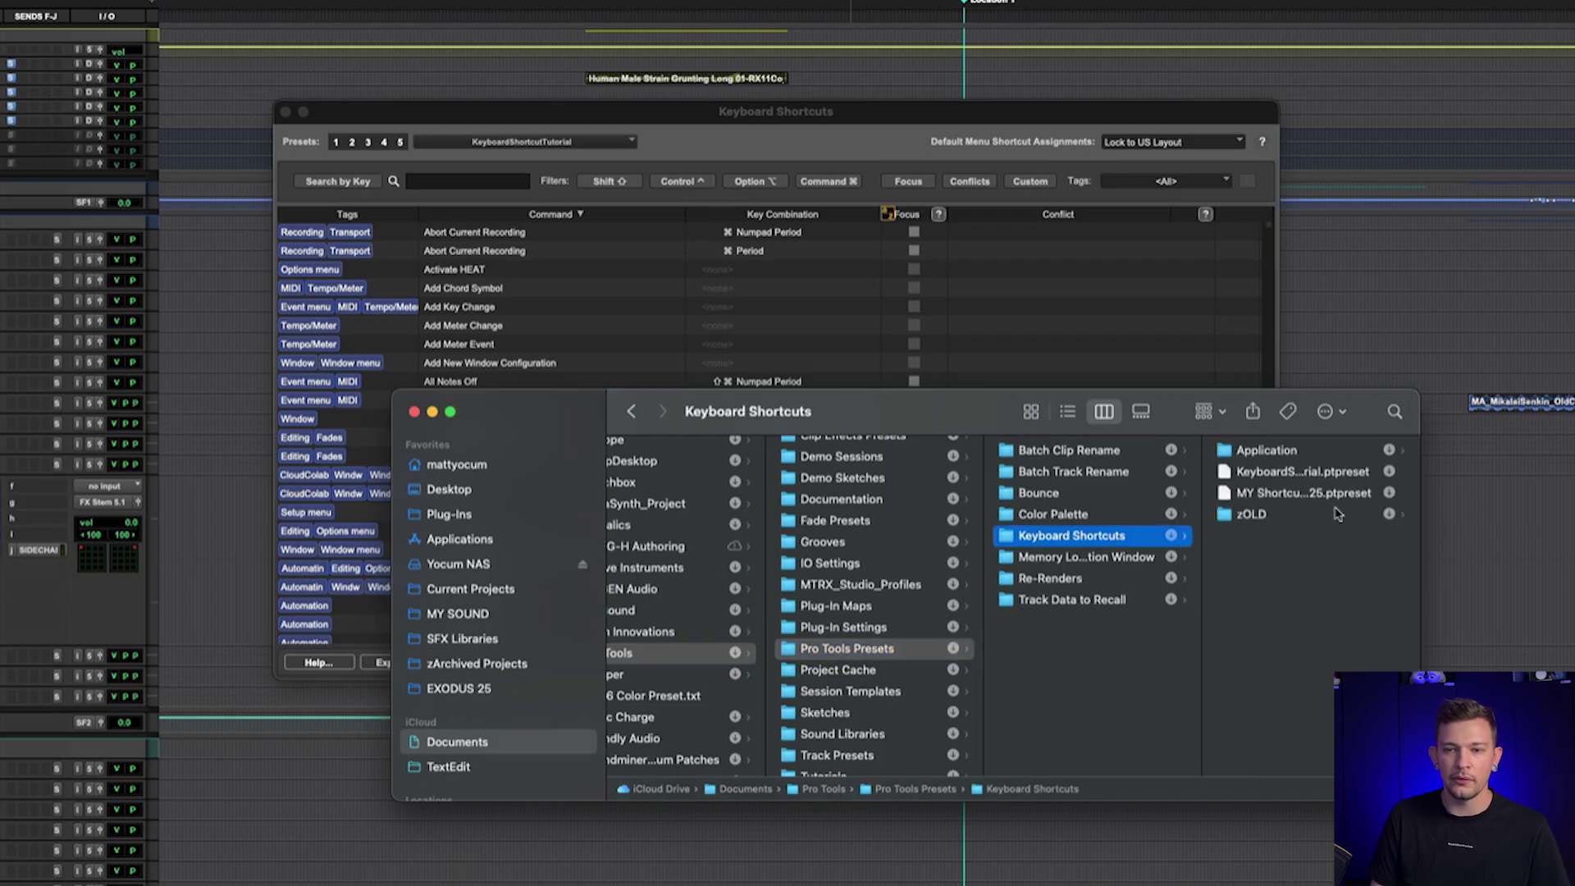
pyautogui.click(1263, 494)
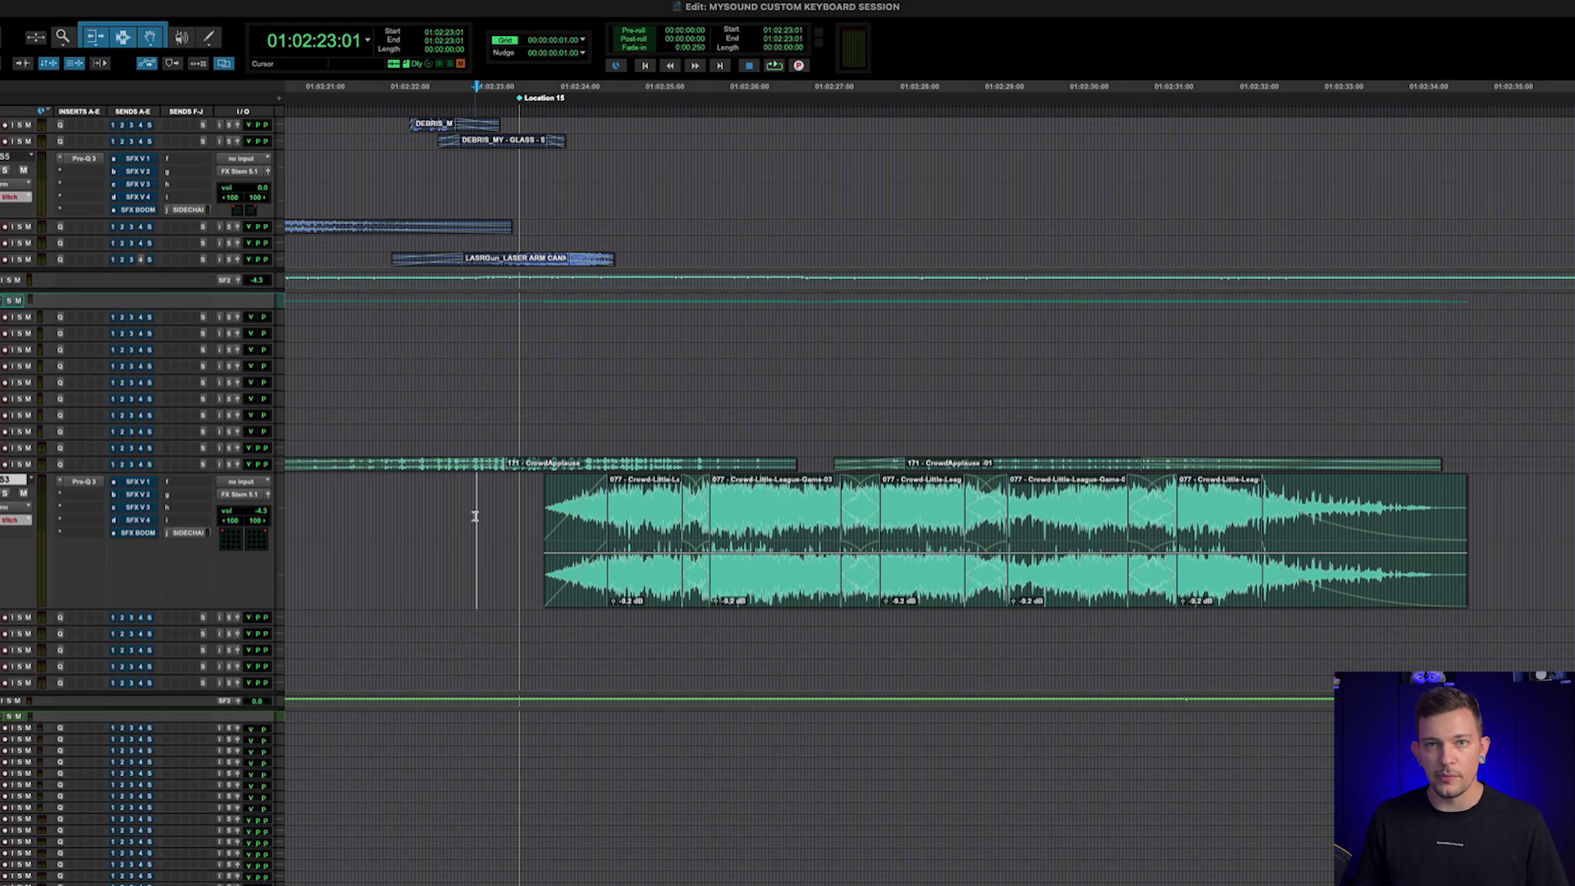
# - Select the whole crowd clip span with its fades and crossfades and delete them with ^F
pyautogui.moveTo(478, 516); pyautogui.dragTo(1521, 513)
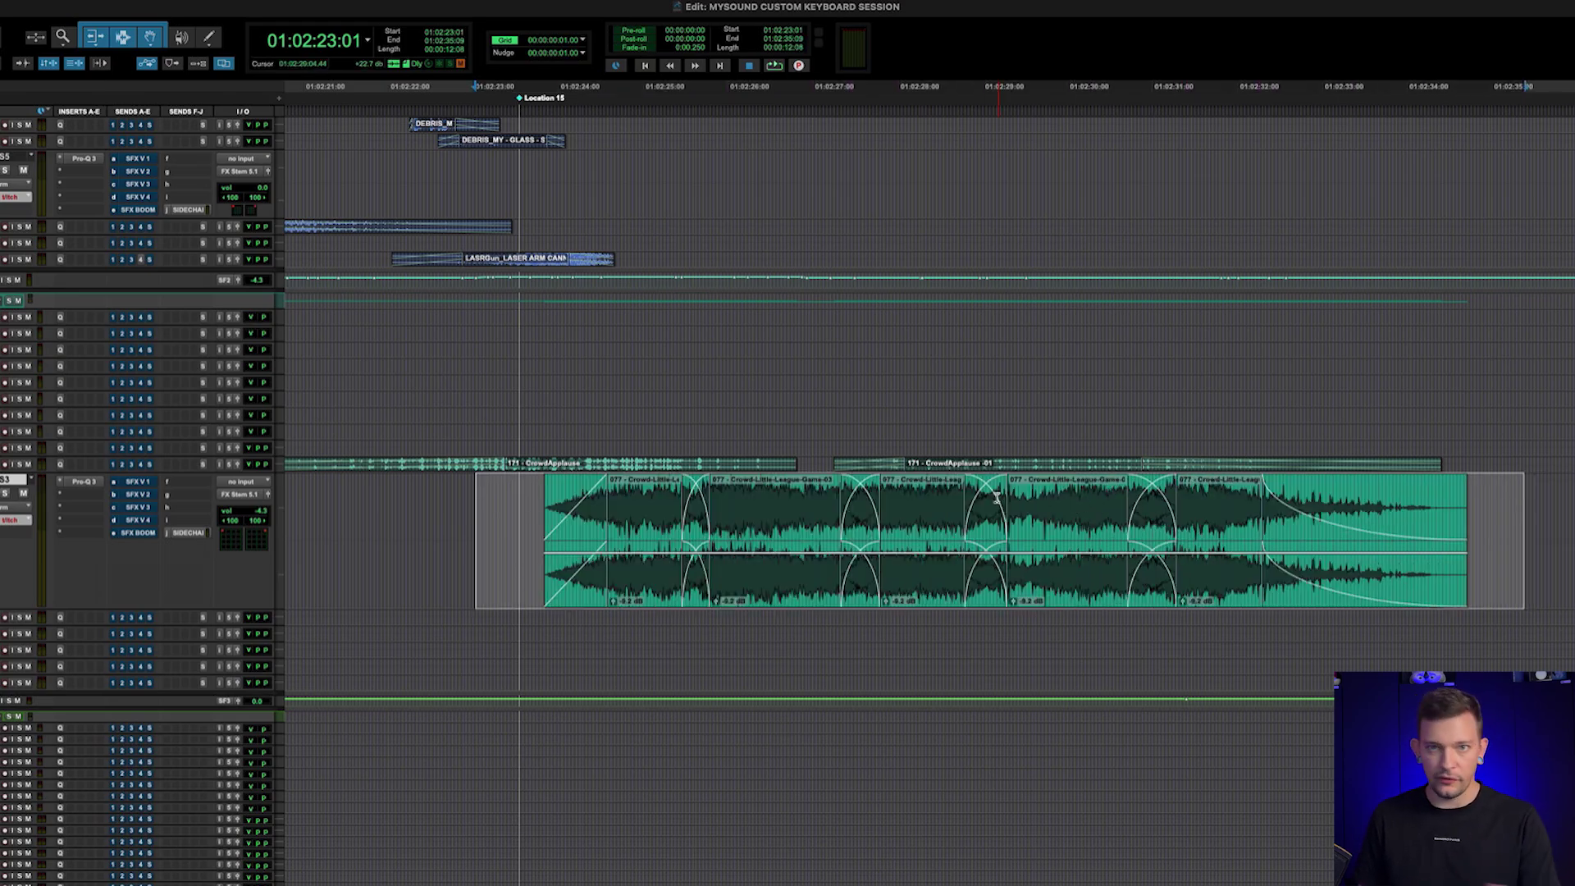
pyautogui.doubleClick(591, 501)
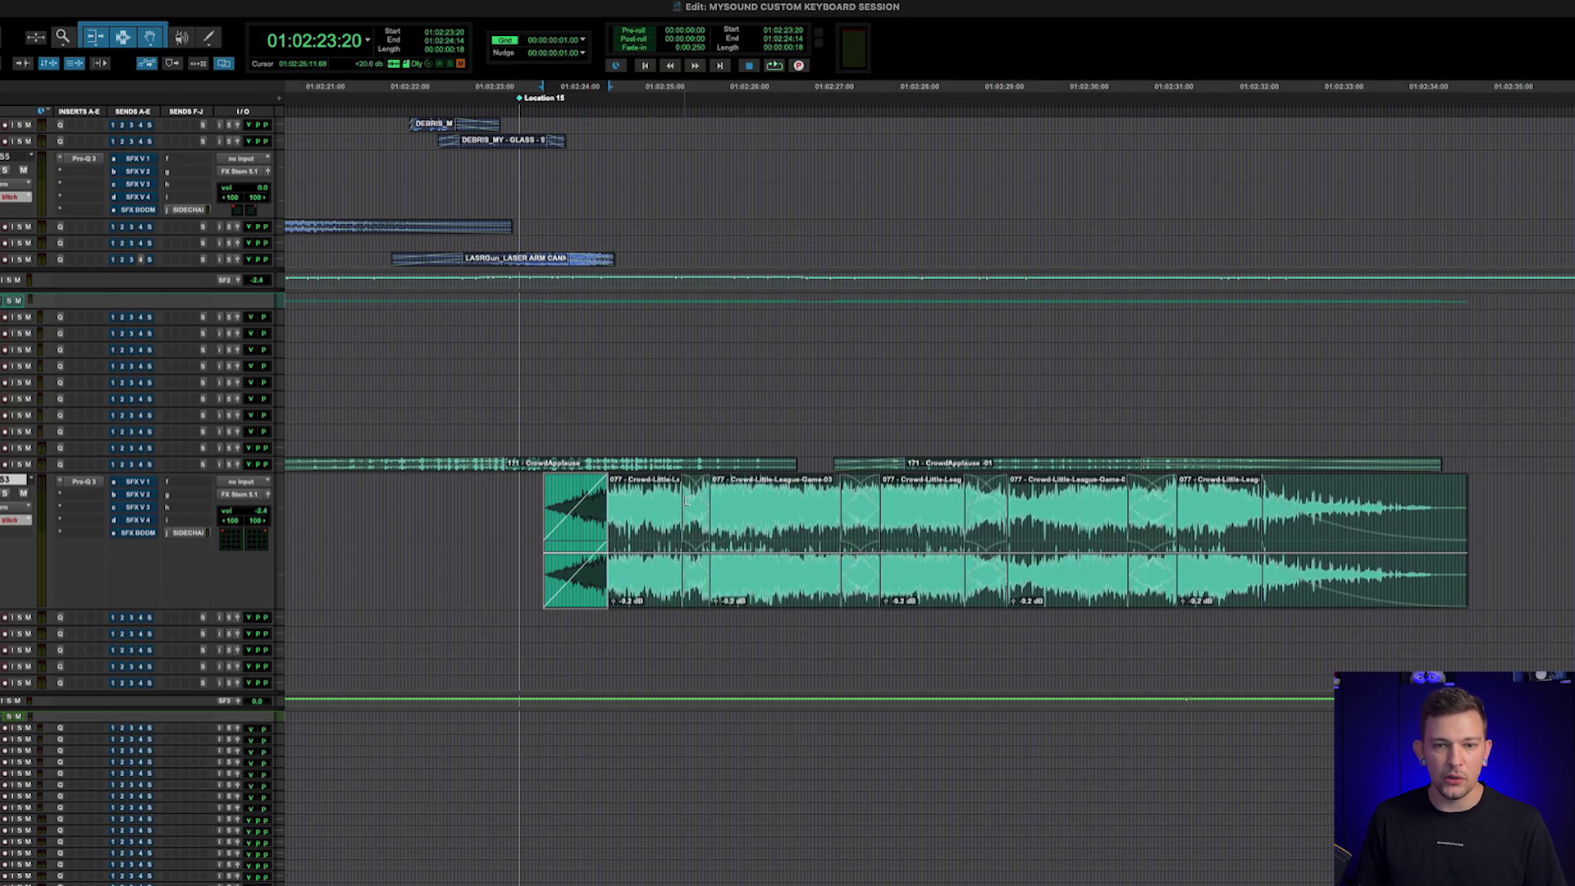
pyautogui.doubleClick(691, 496)
pyautogui.click(870, 500)
pyautogui.doubleClick(859, 501)
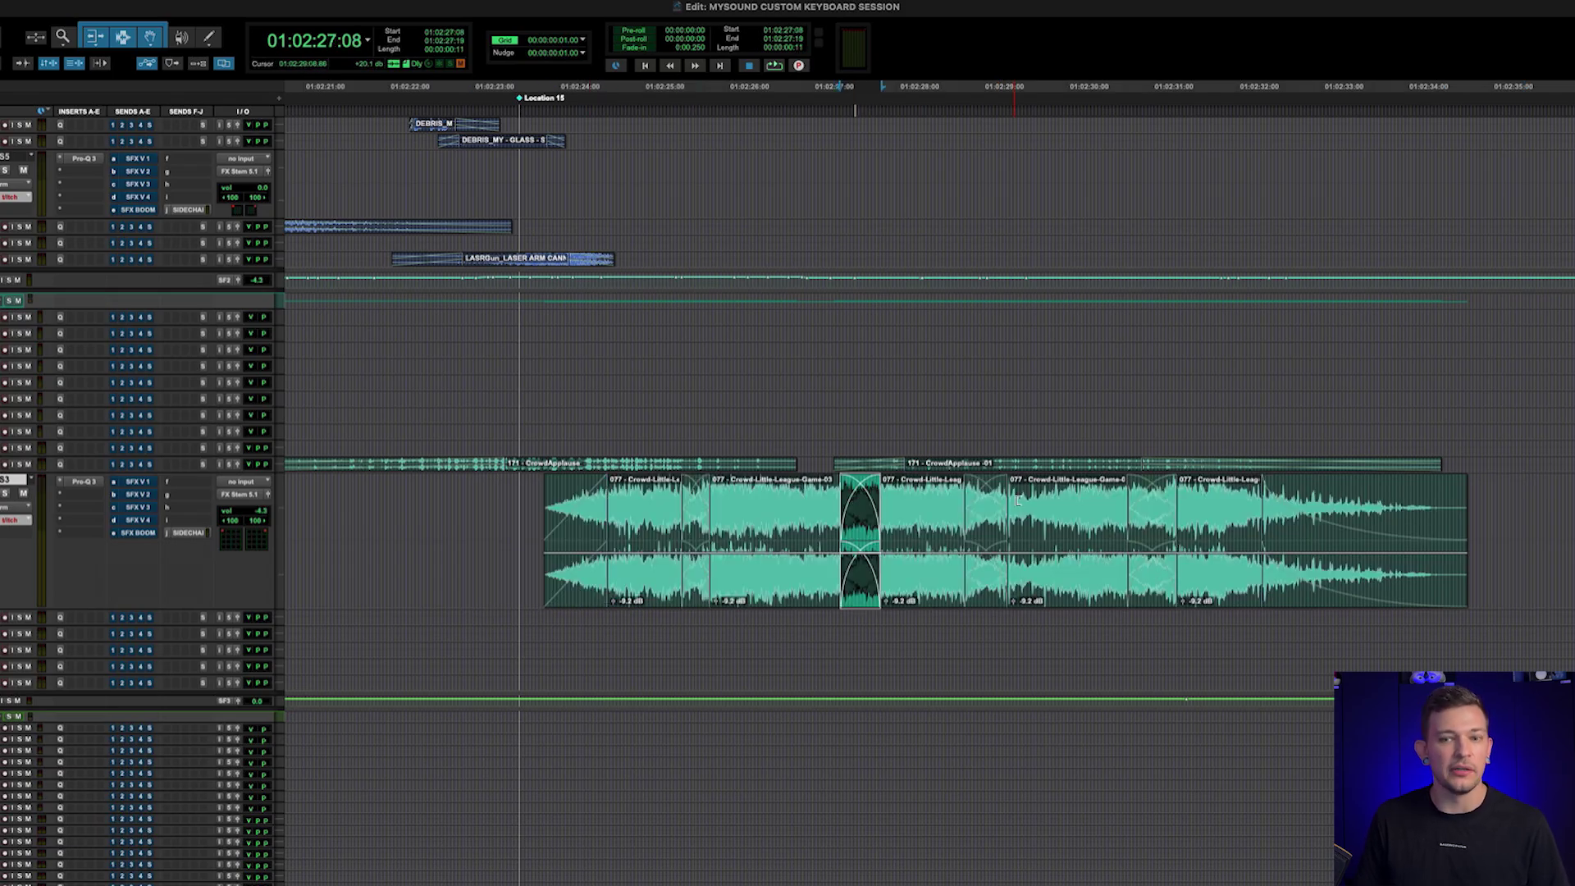
pyautogui.doubleClick(998, 500)
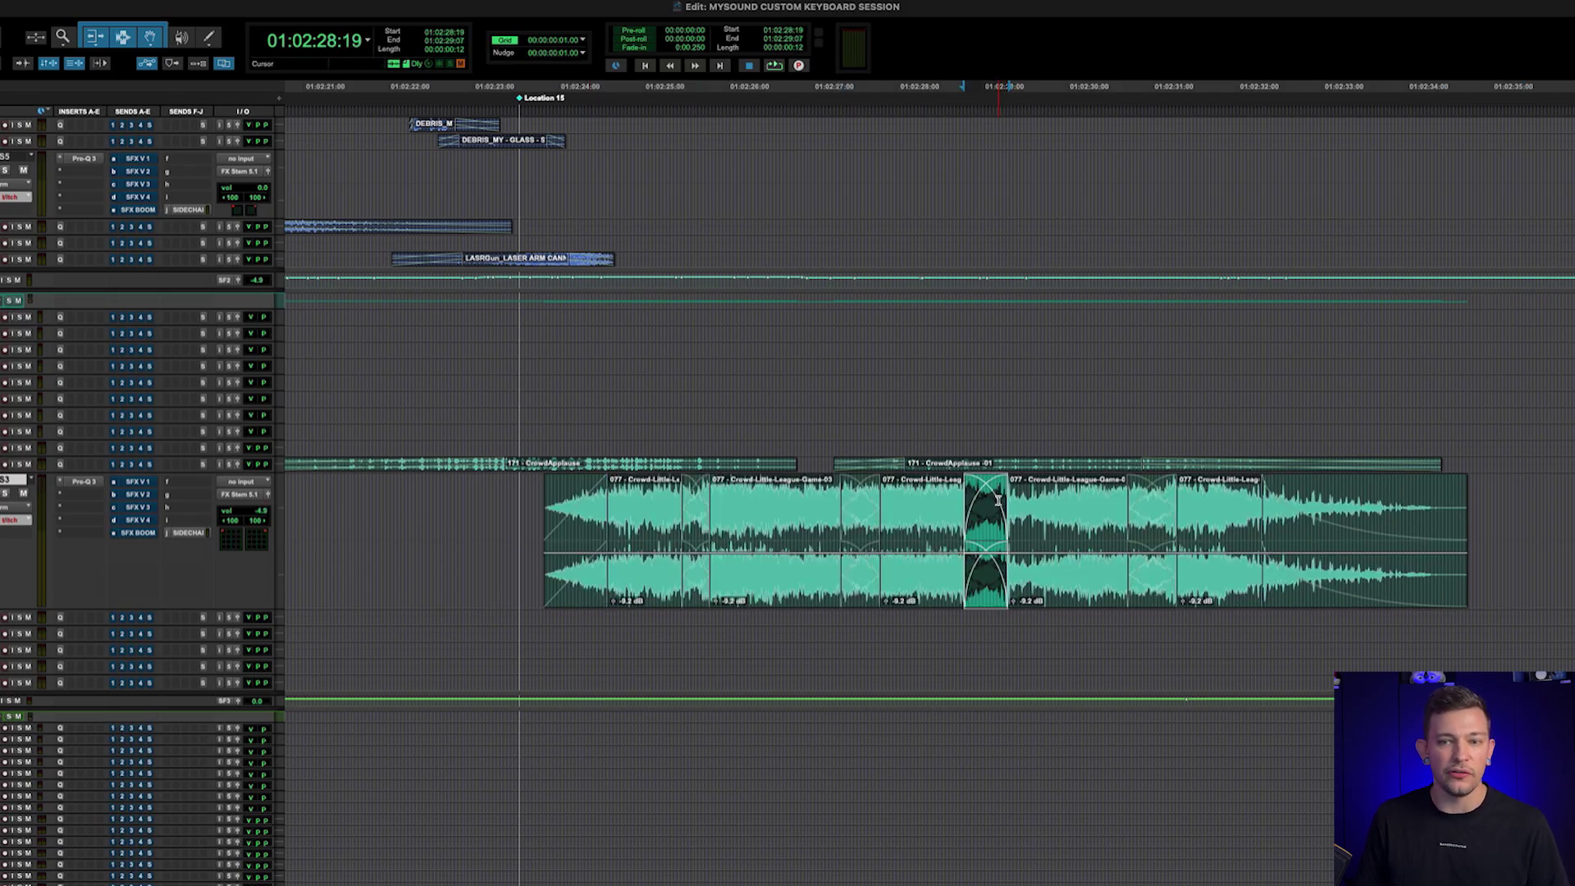
pyautogui.moveTo(515, 502); pyautogui.dragTo(1532, 511)
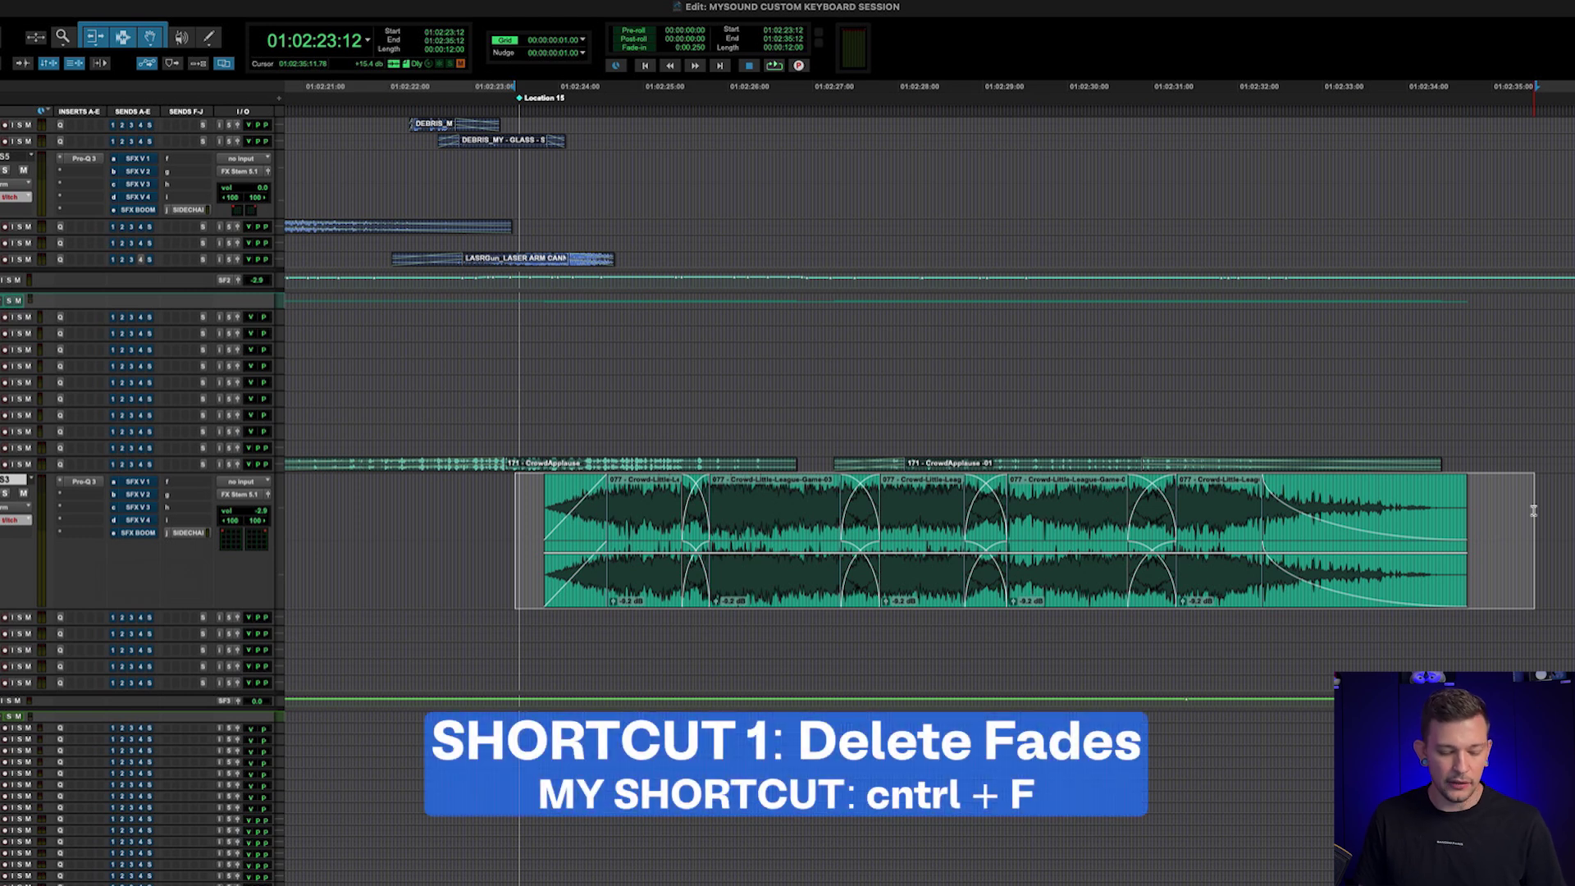
pyautogui.hotkey('ctrl', 'f')
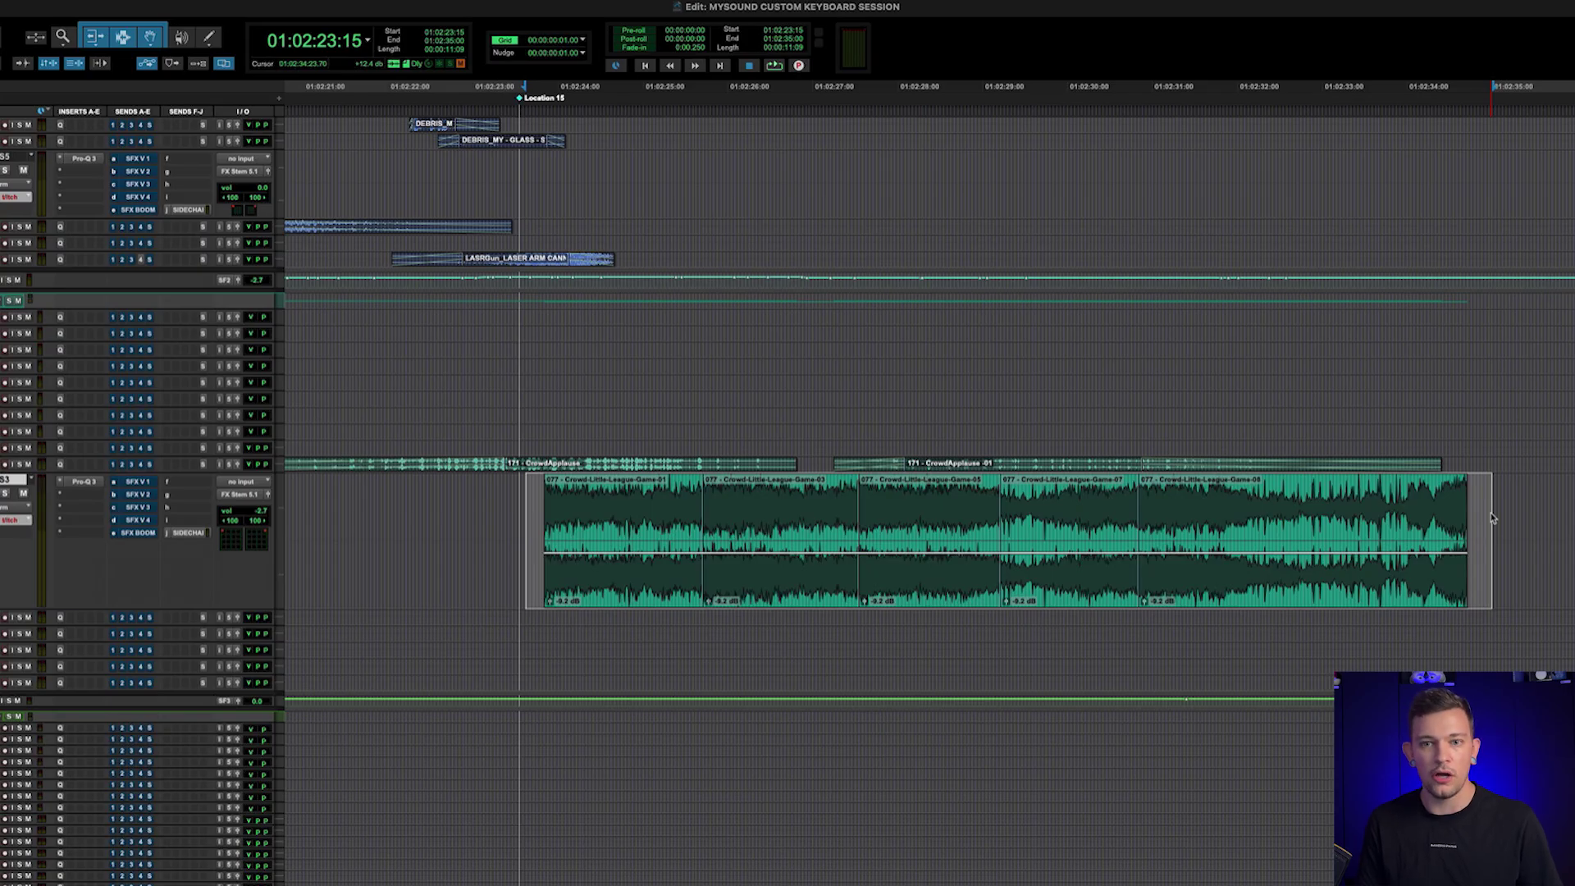
pyautogui.hotkey('alt', 'shift', 'd')
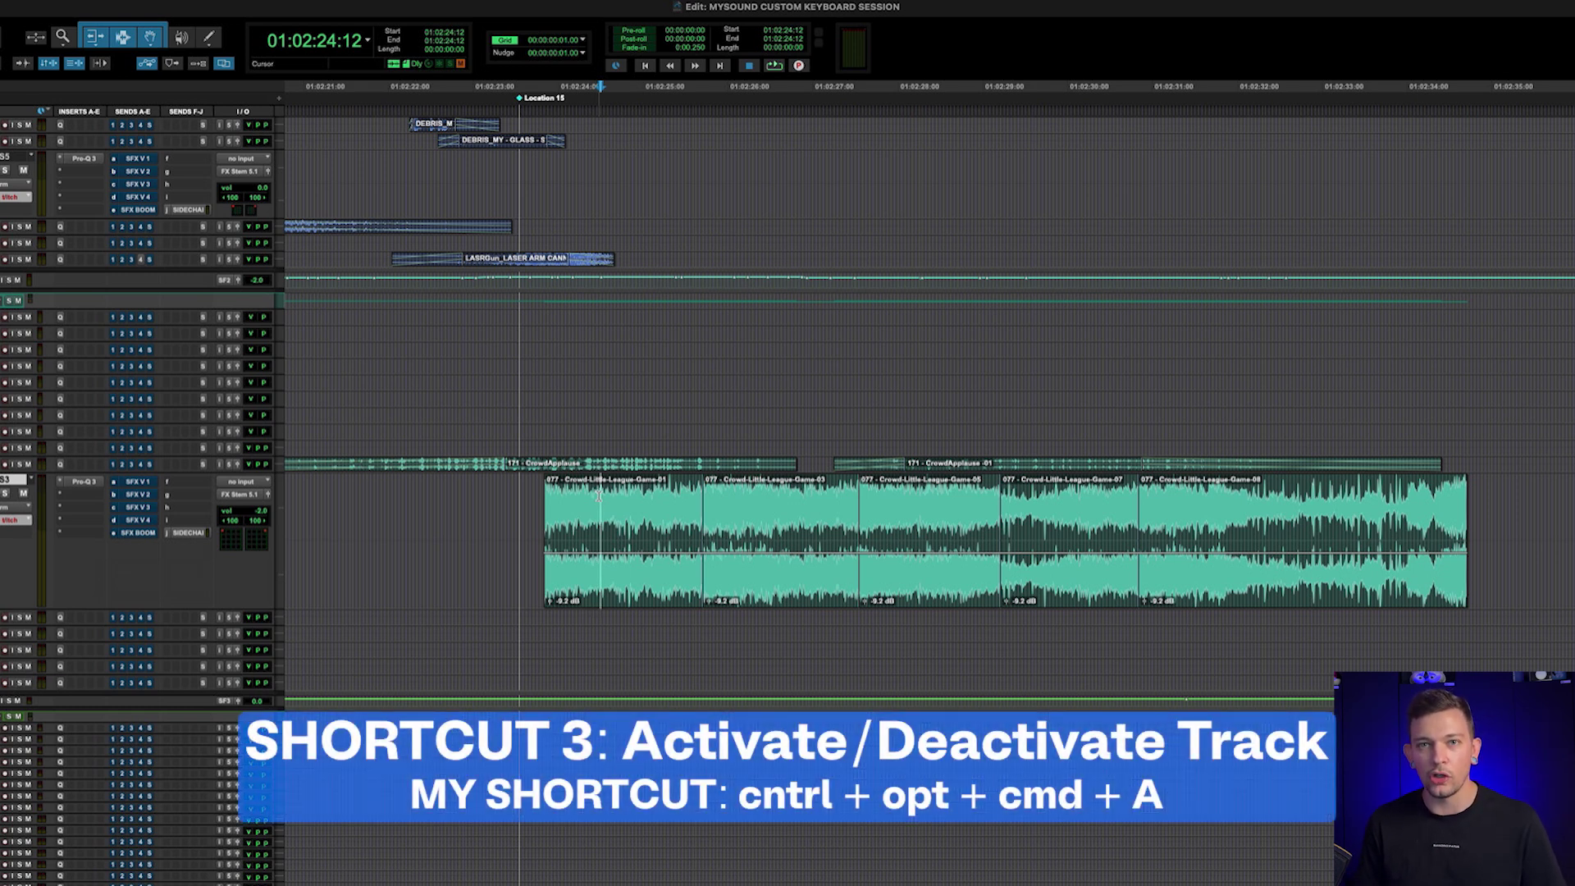
pyautogui.press('ctrl+alt+super+a')
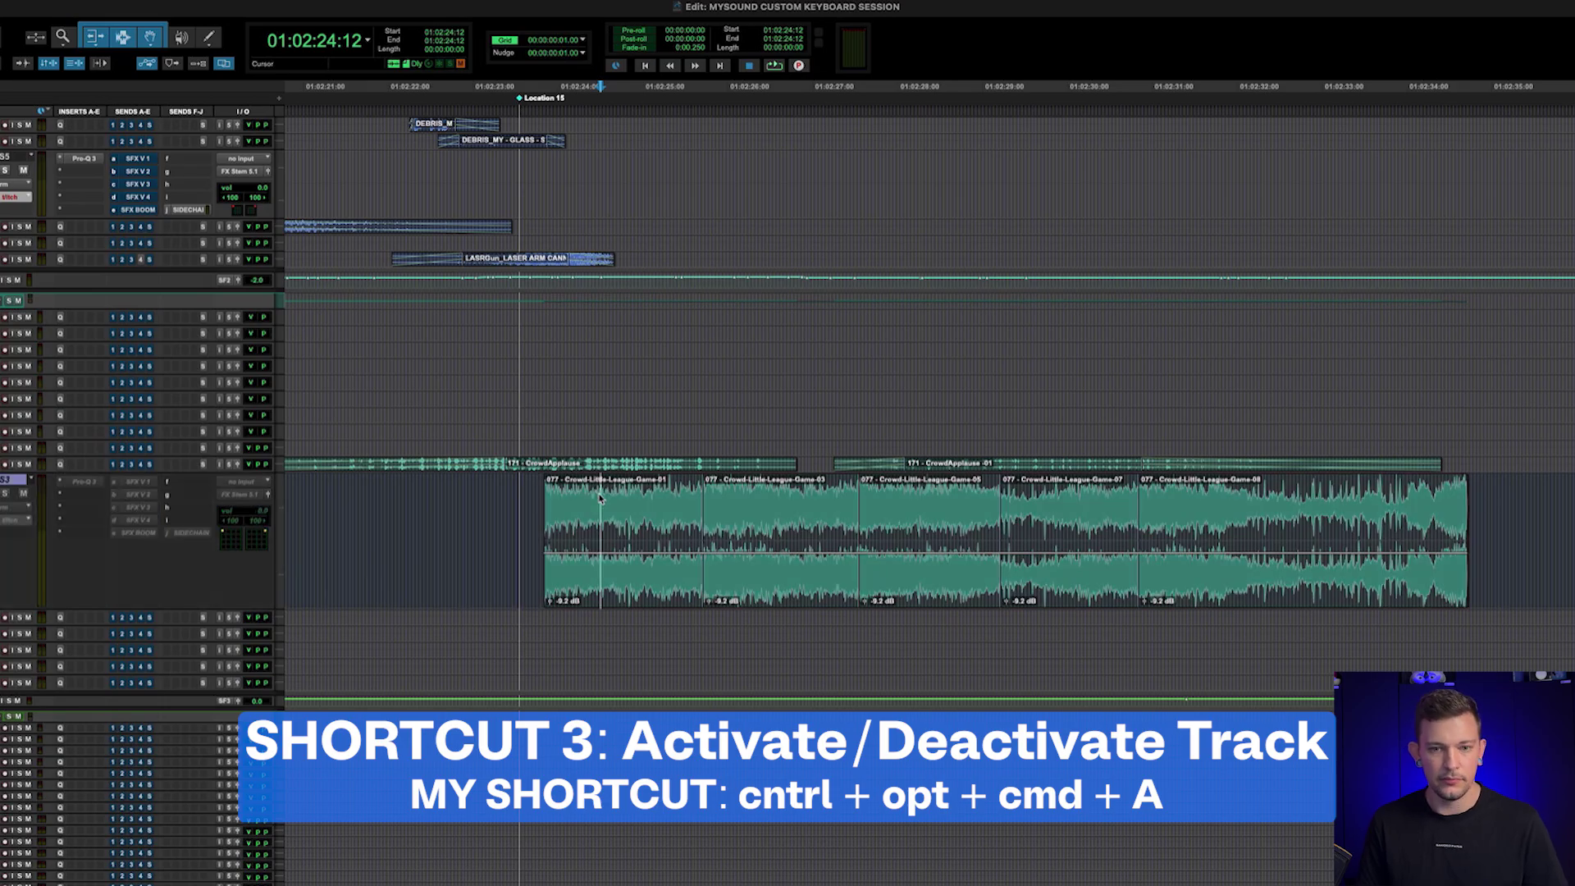
pyautogui.press('ctrl+alt+super+a')
pyautogui.press('ctrl+alt+super+a')
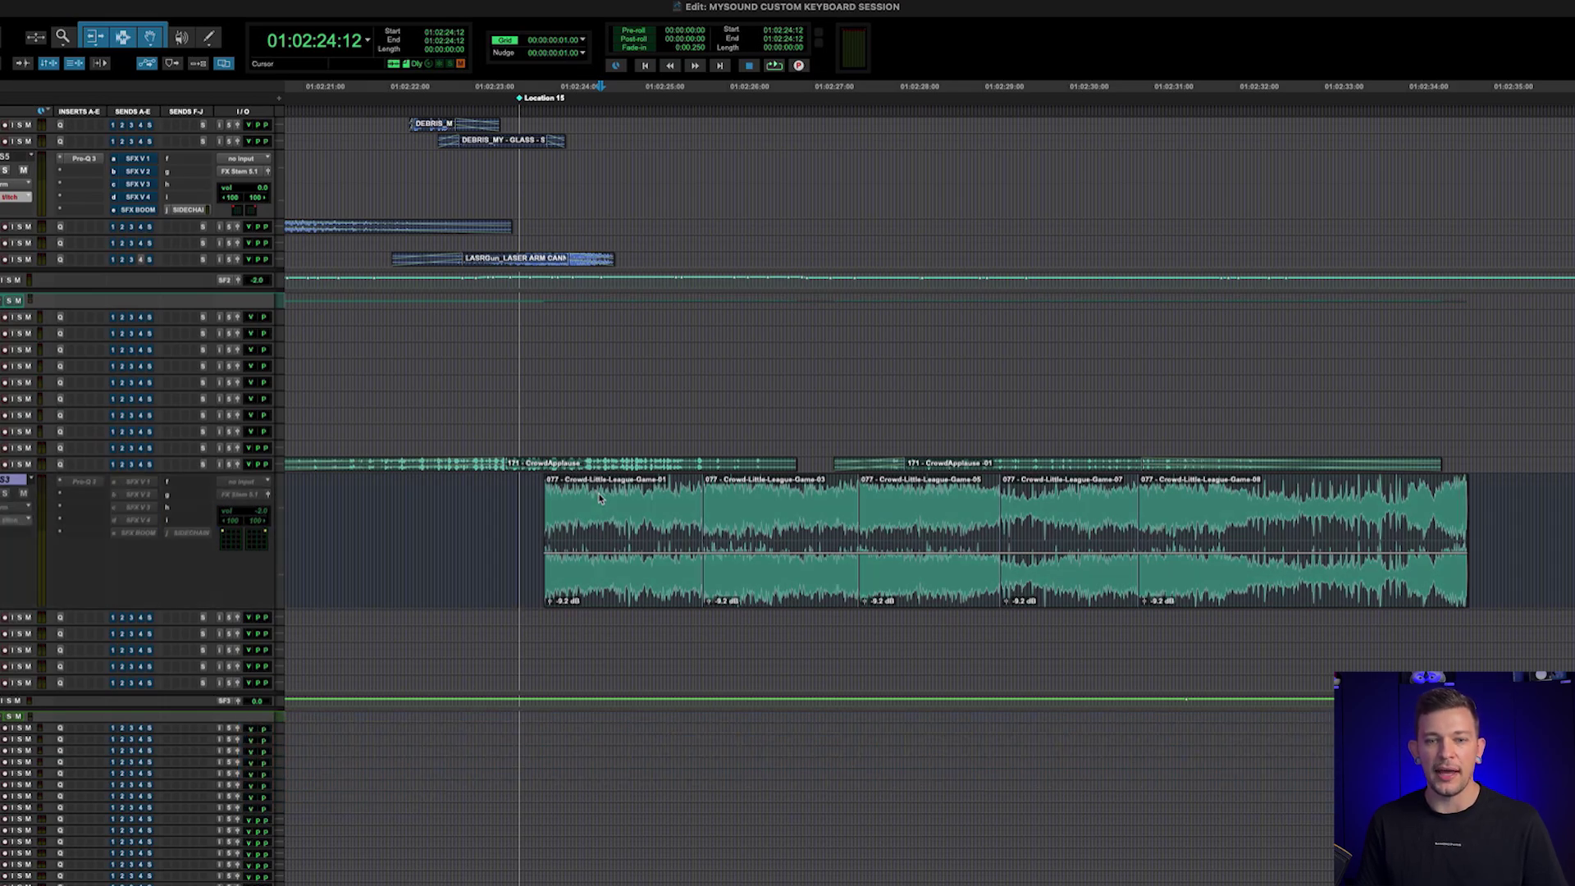
pyautogui.press('ctrl+alt+super+a')
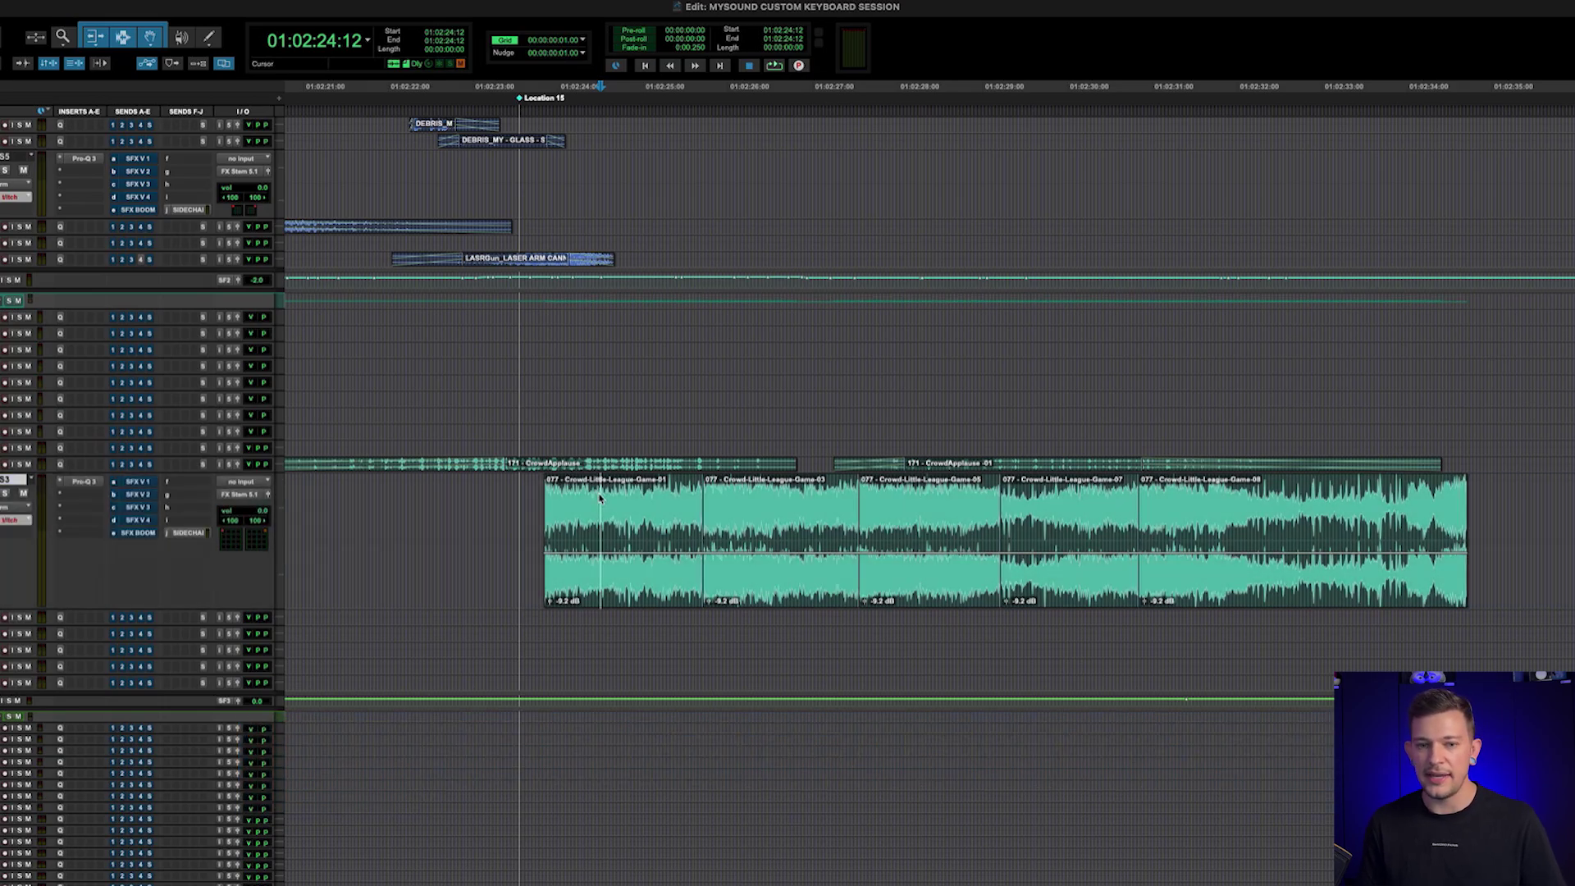
pyautogui.press('ctrl+alt+super+a')
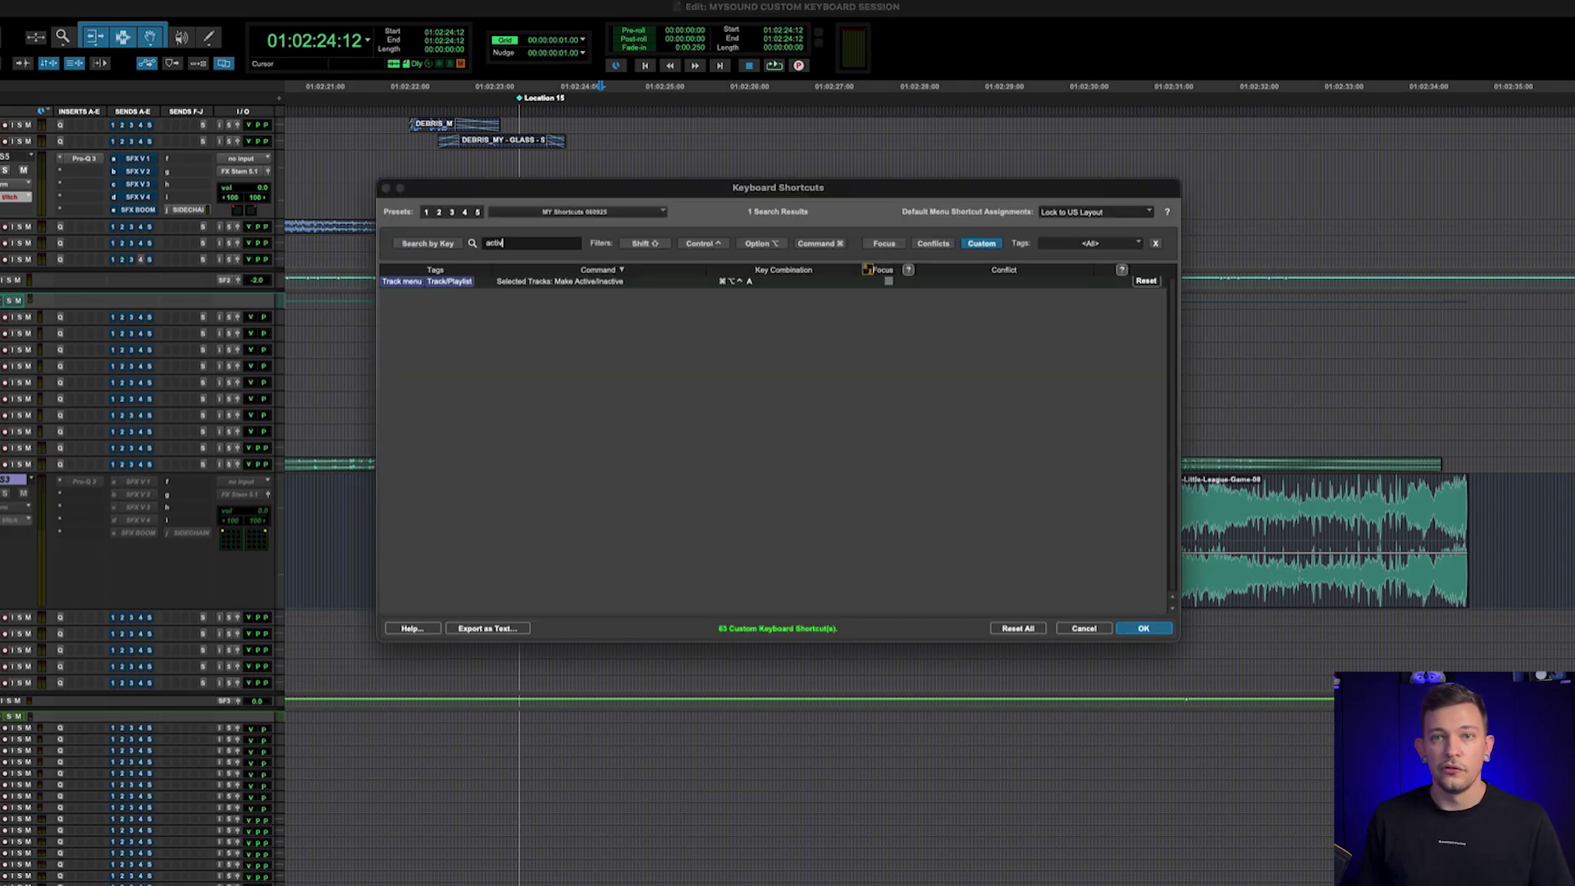
pyautogui.press('alt+super+k')
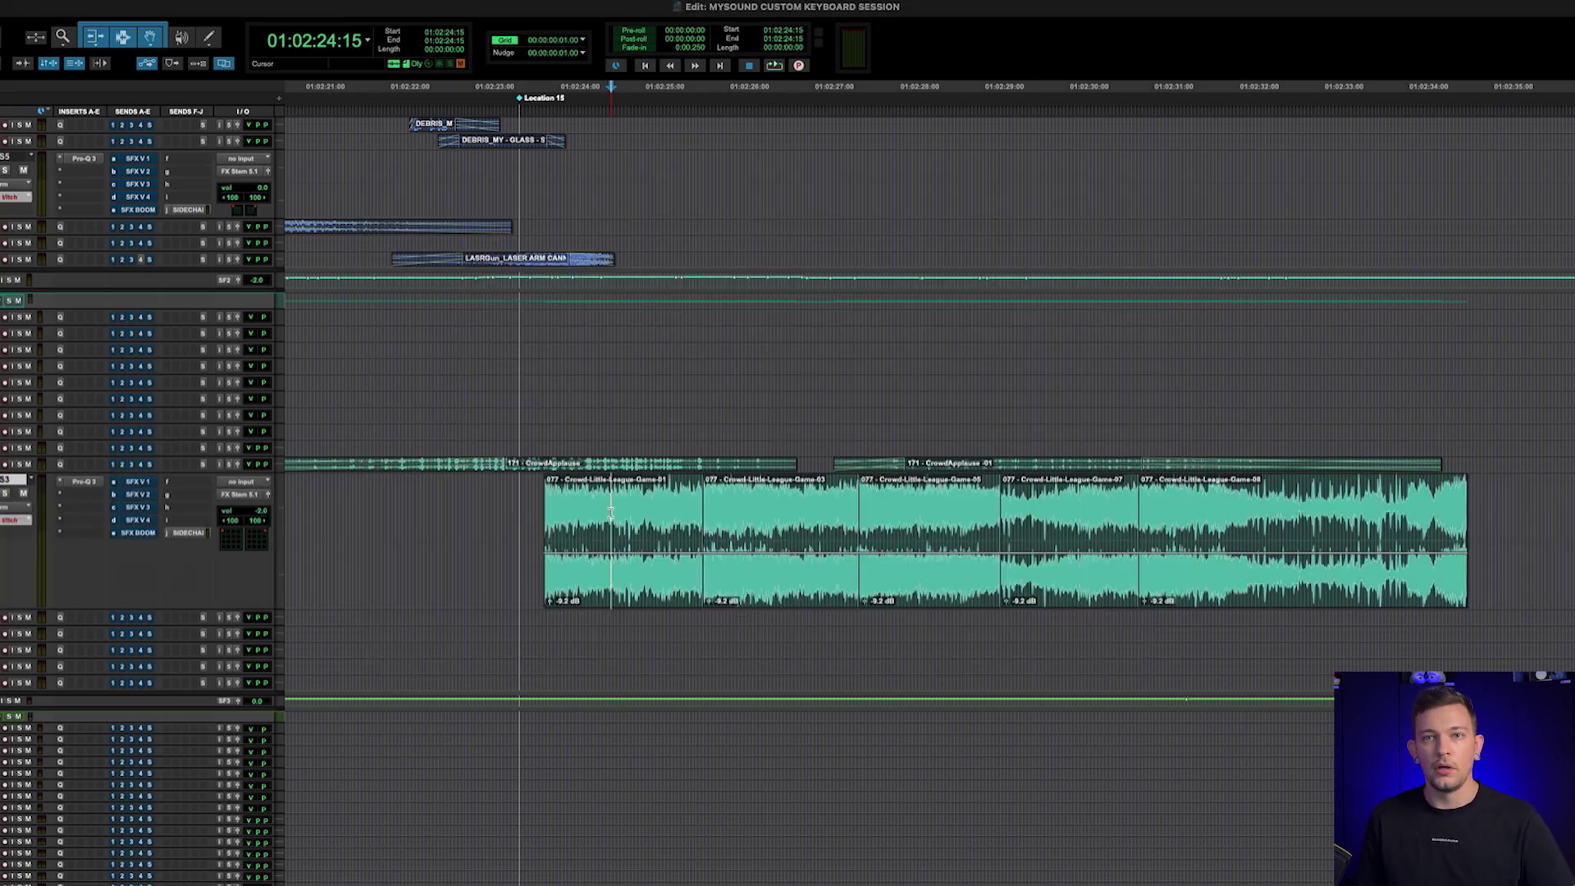
pyautogui.press('Return')
pyautogui.click(610, 512)
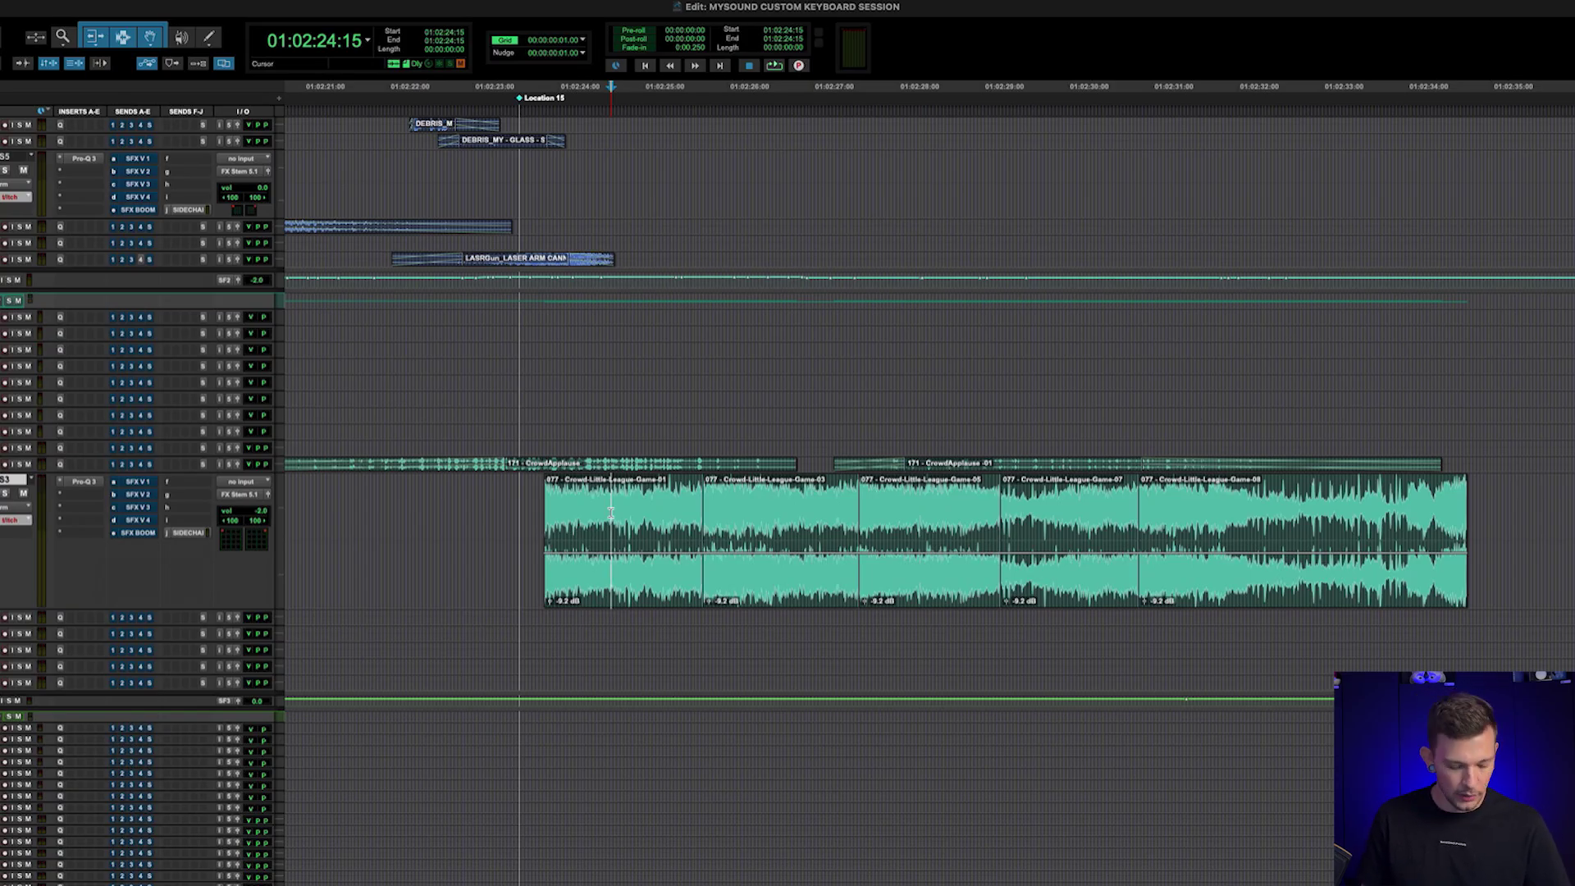
pyautogui.press('ctrl+alt+super+i')
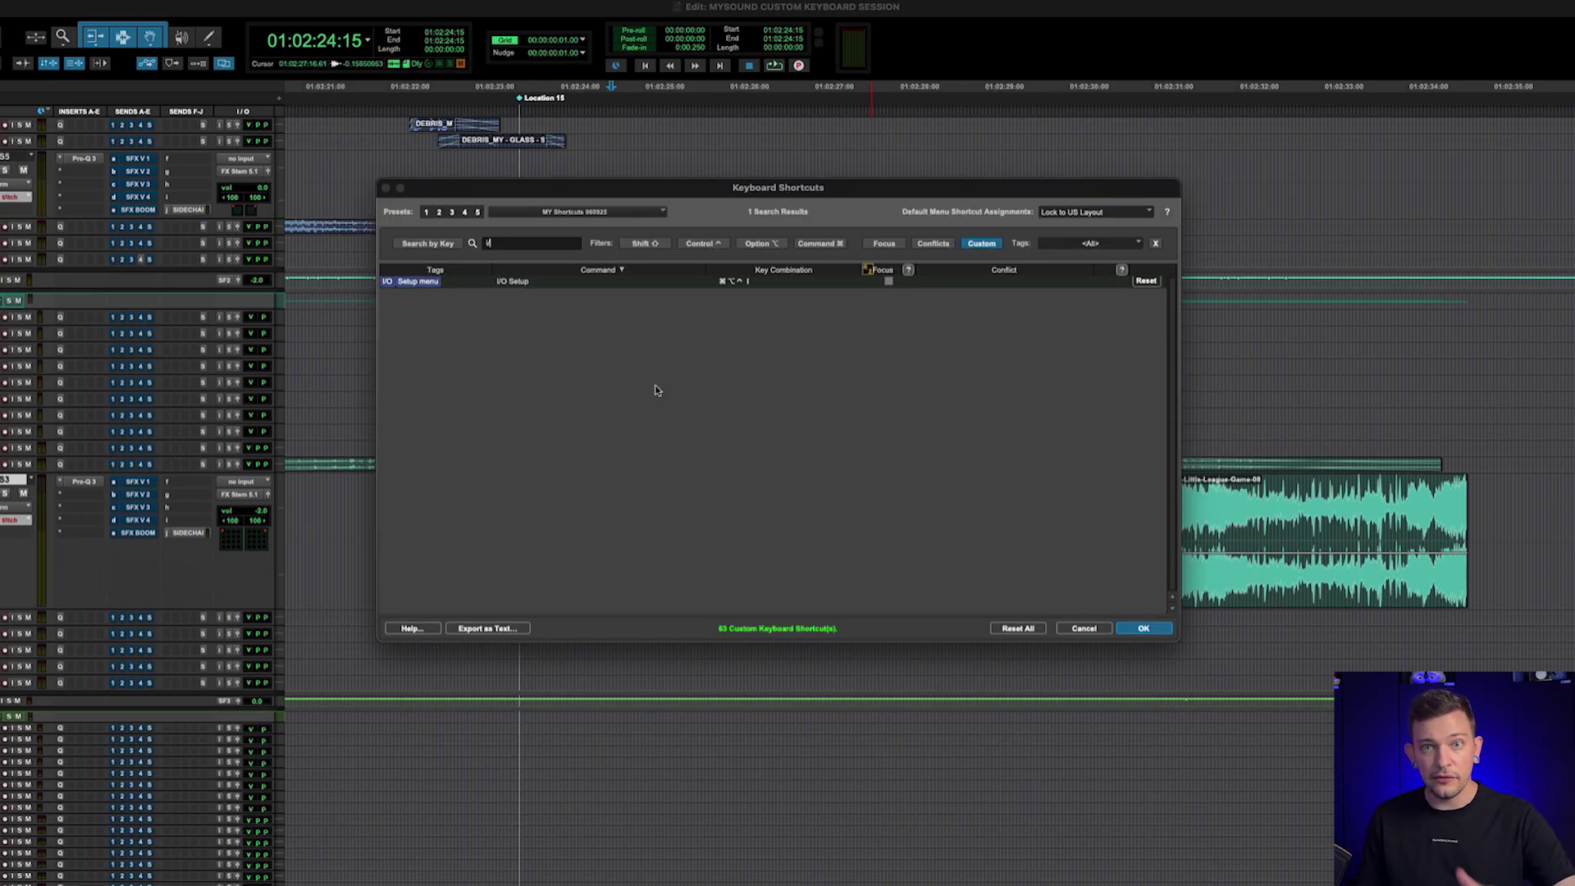
pyautogui.press('Escape')
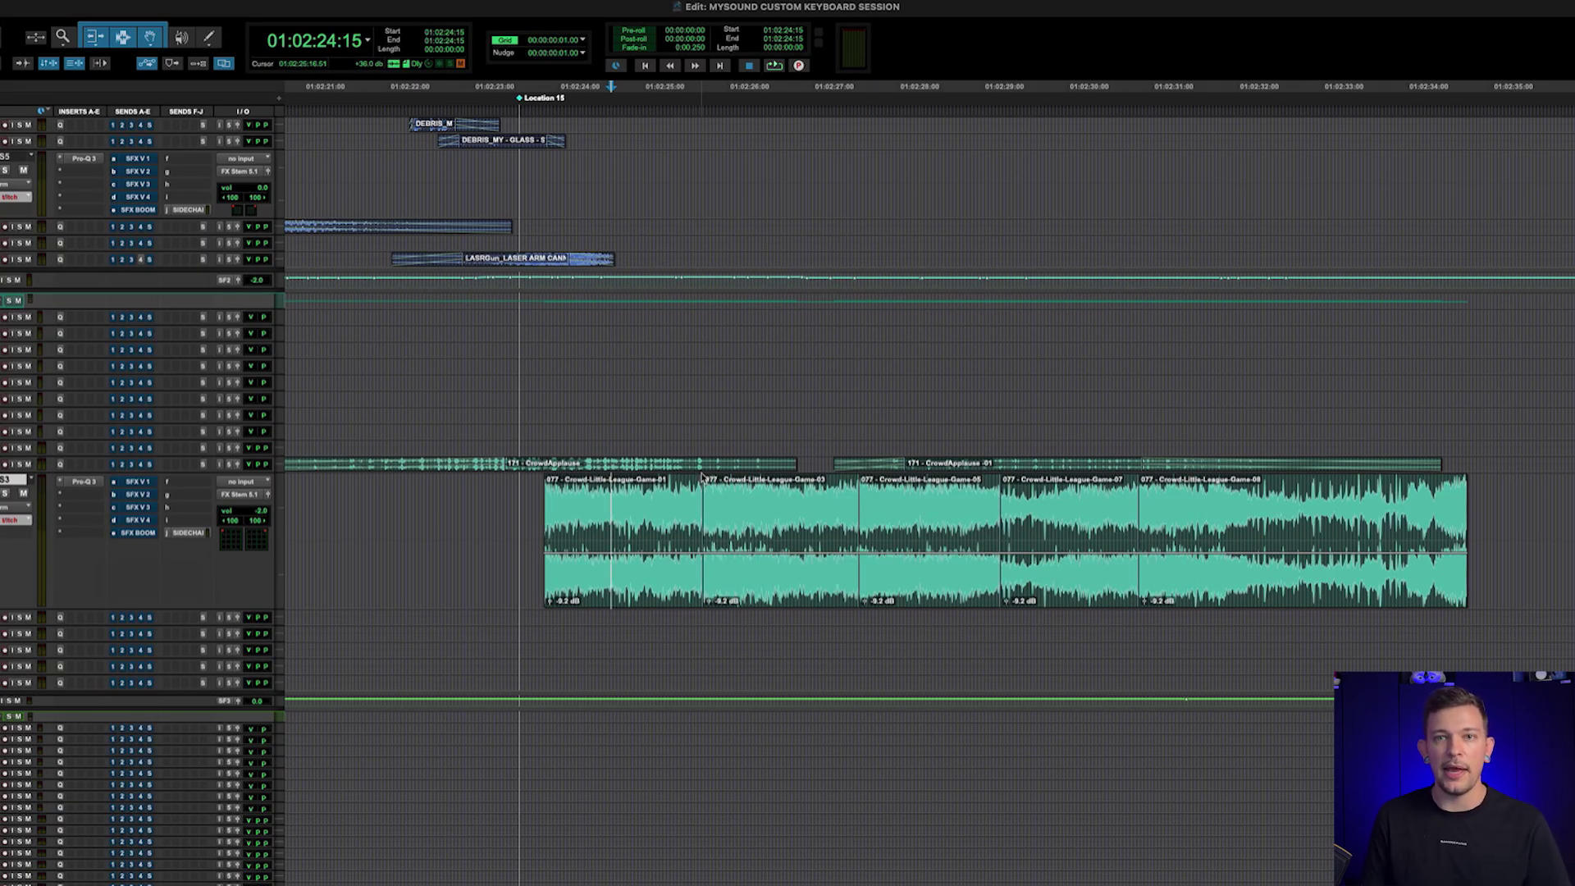
pyautogui.press('super+comma')
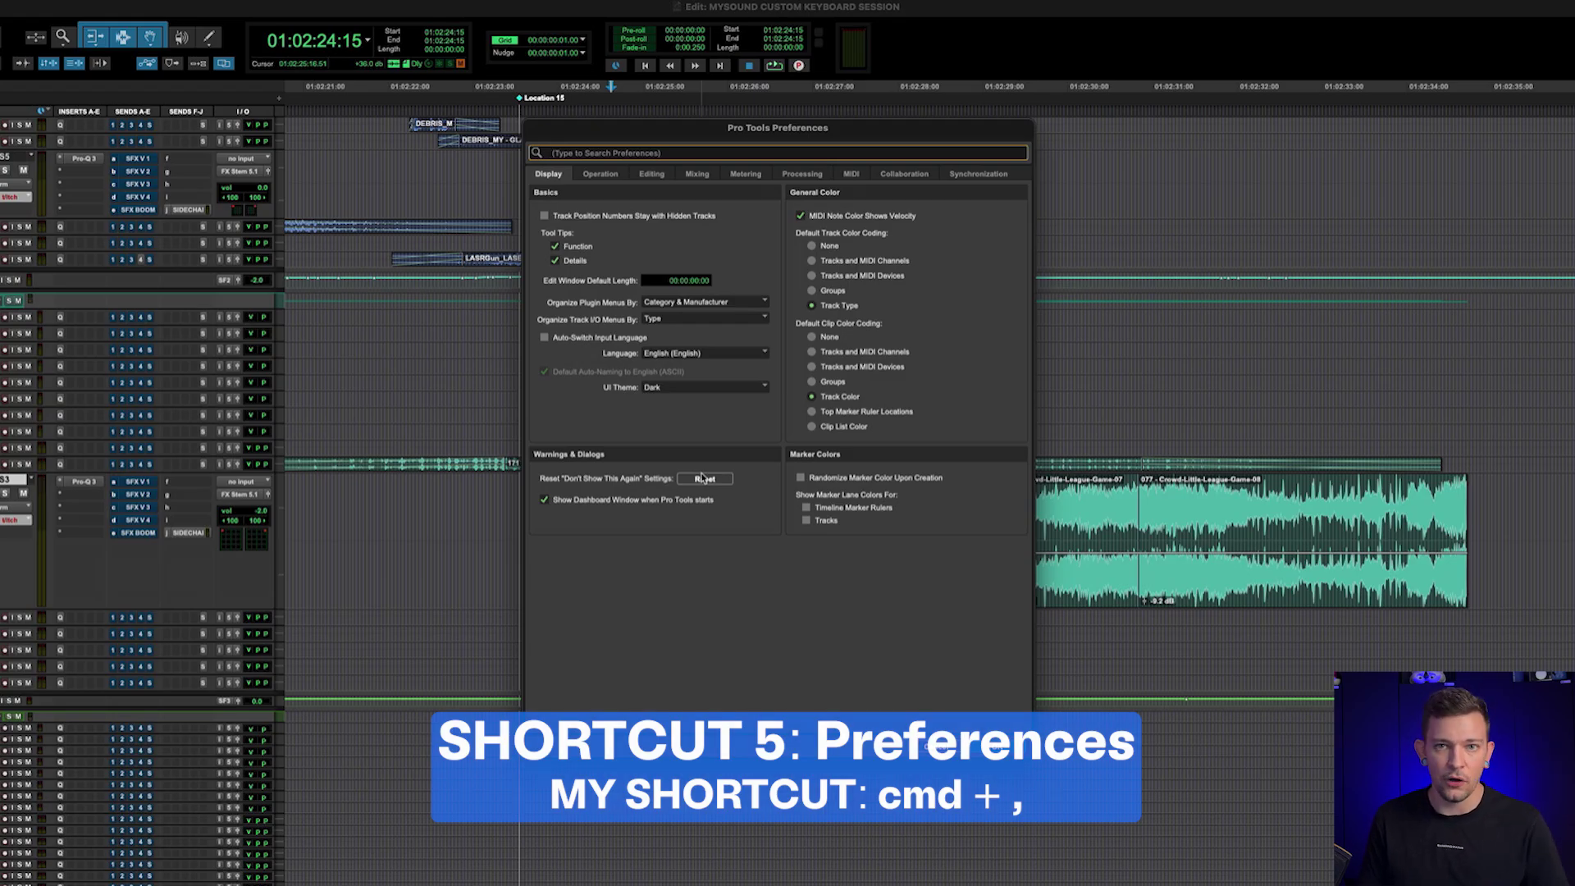
pyautogui.press('Escape')
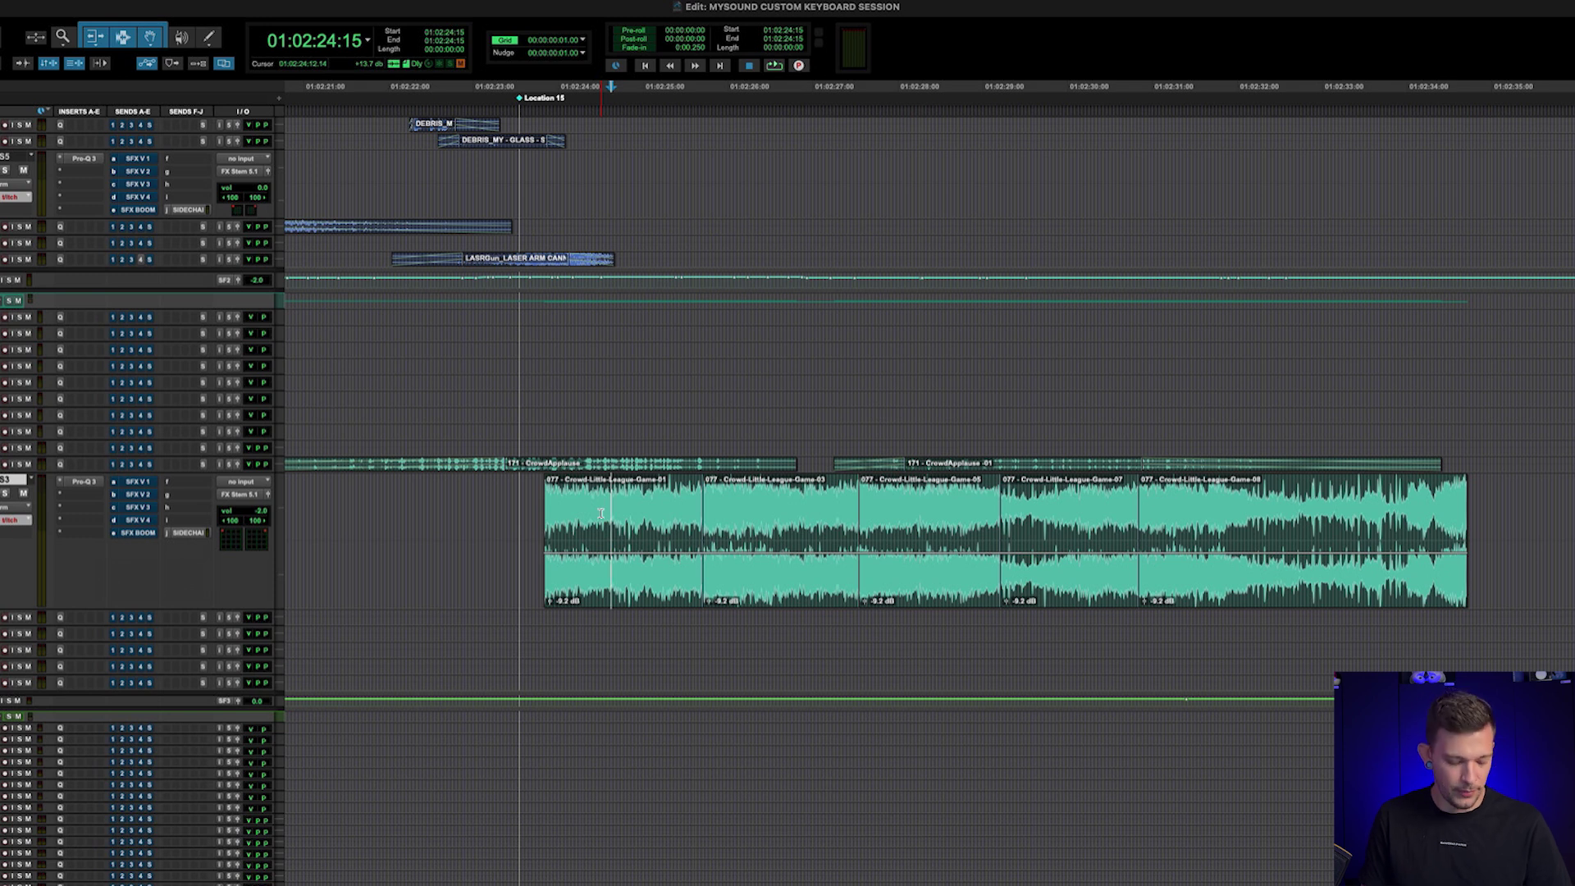
pyautogui.hotkey('ctrl', 'shift', 'c')
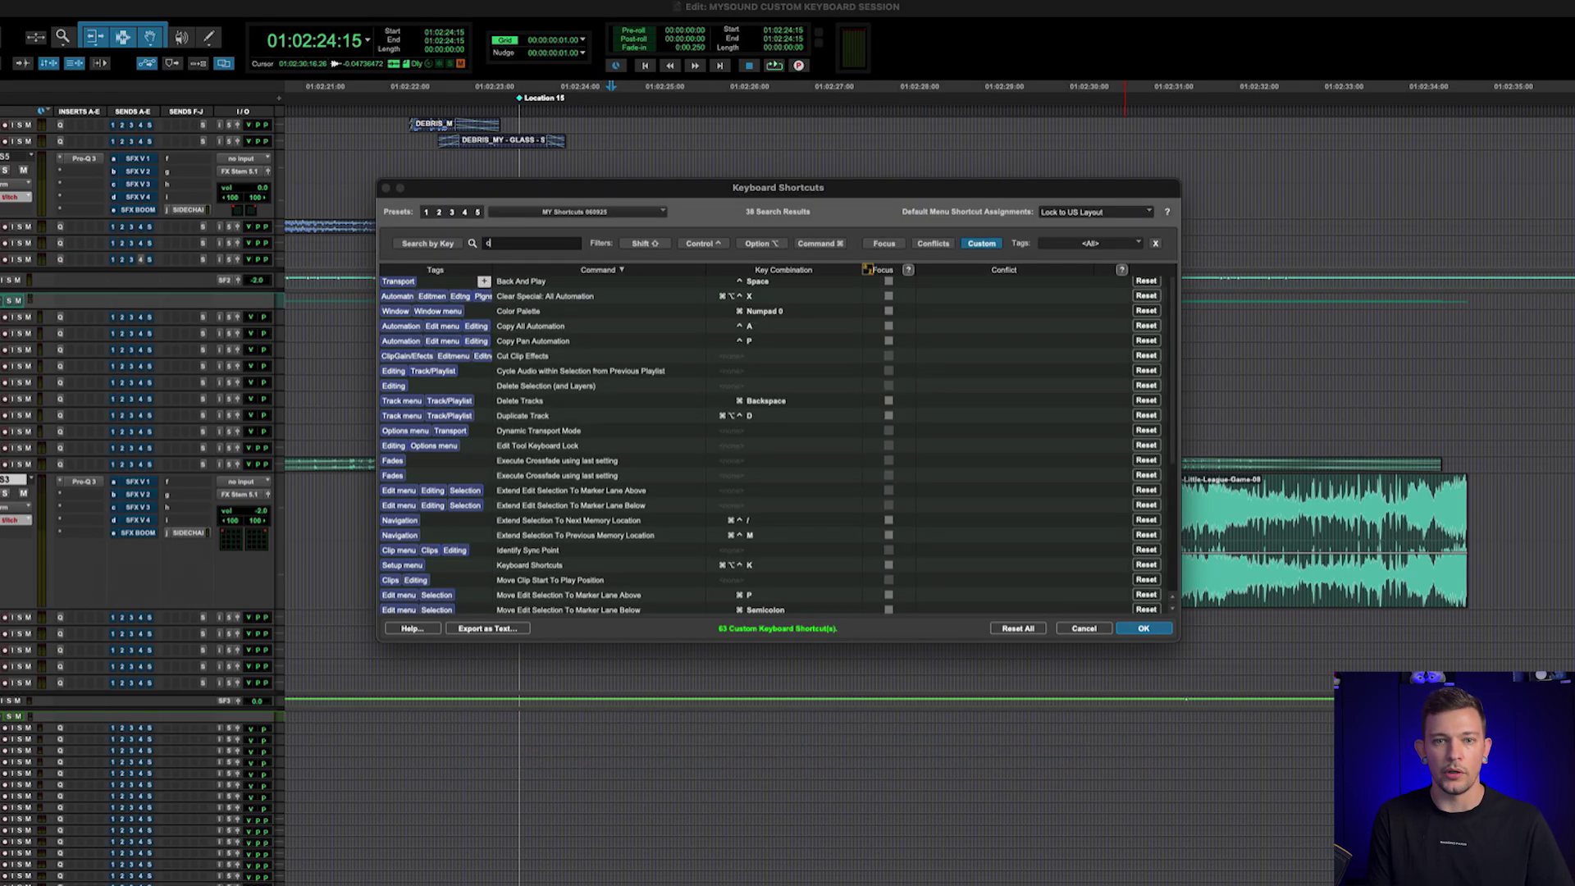
pyautogui.write('olor')
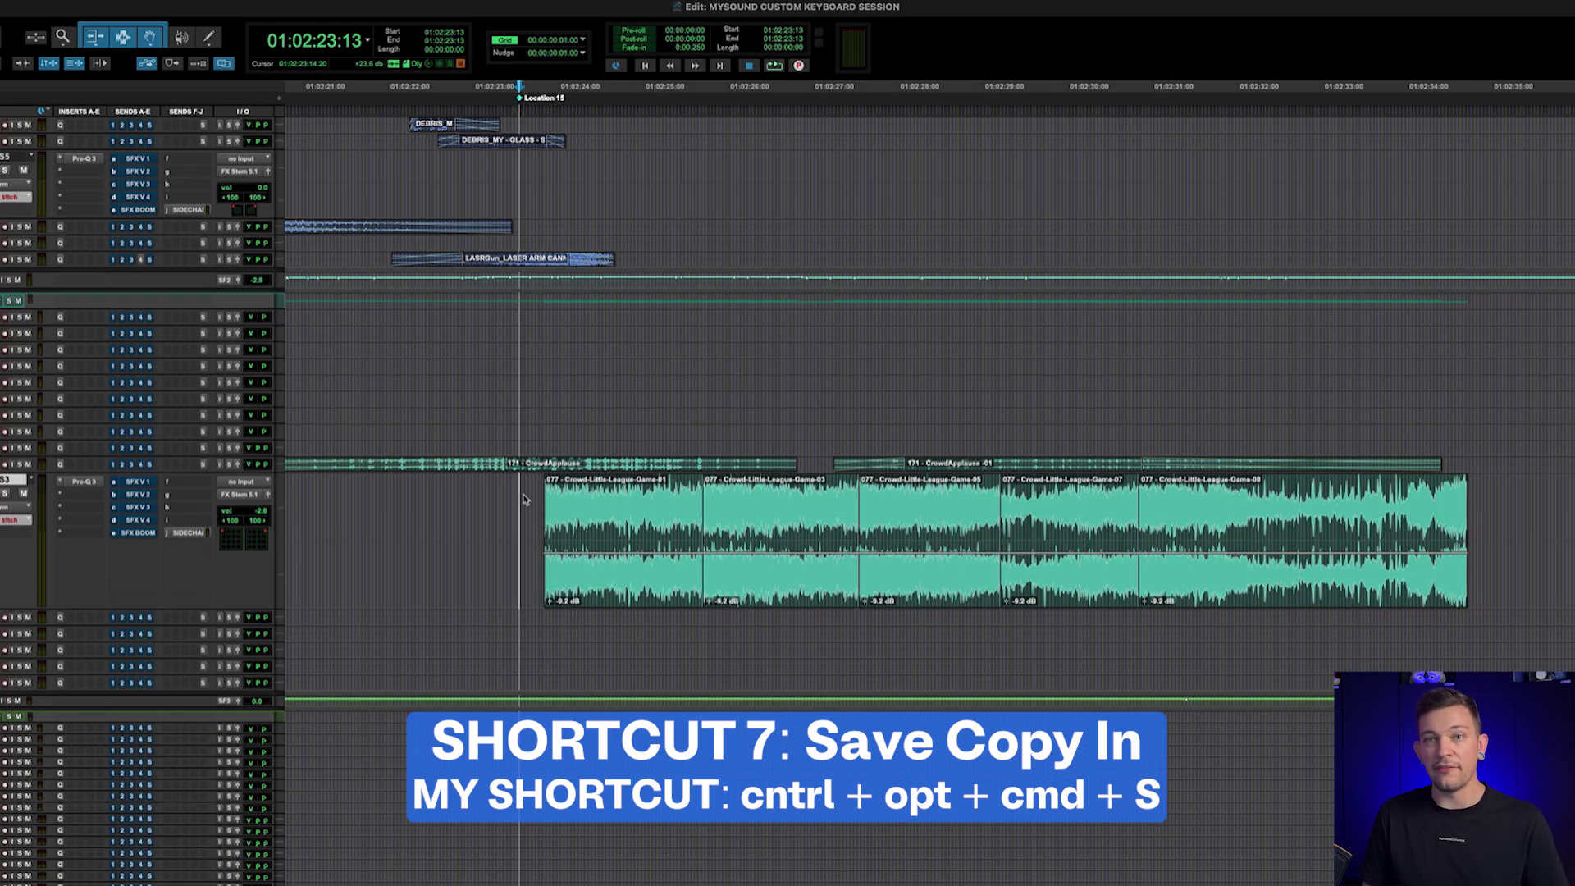
pyautogui.press('ctrl+alt+super+s')
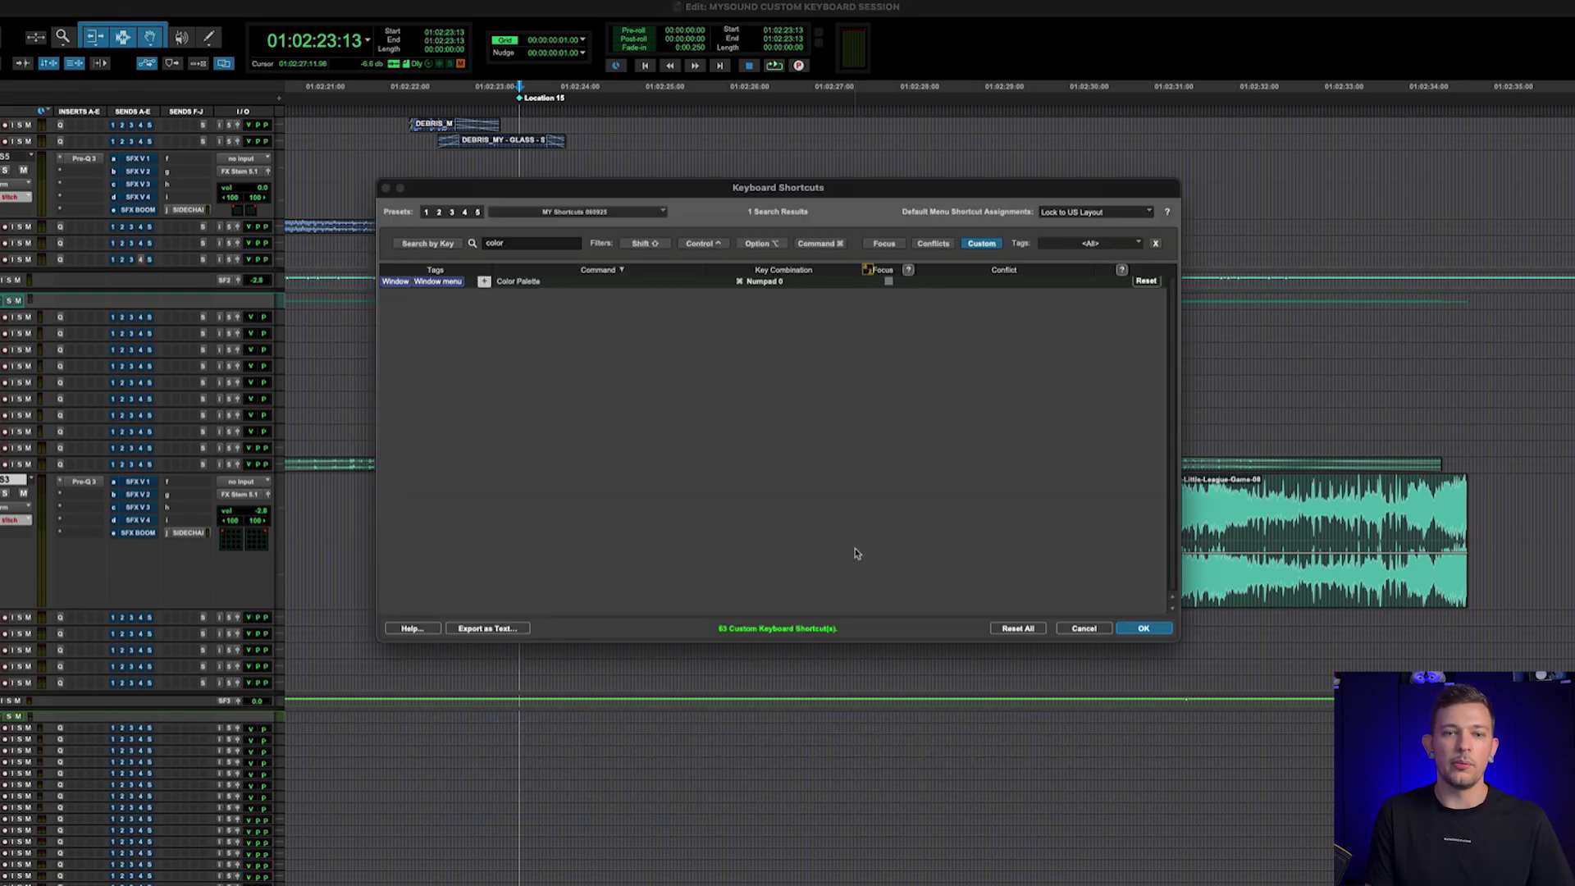
pyautogui.write('save cop')
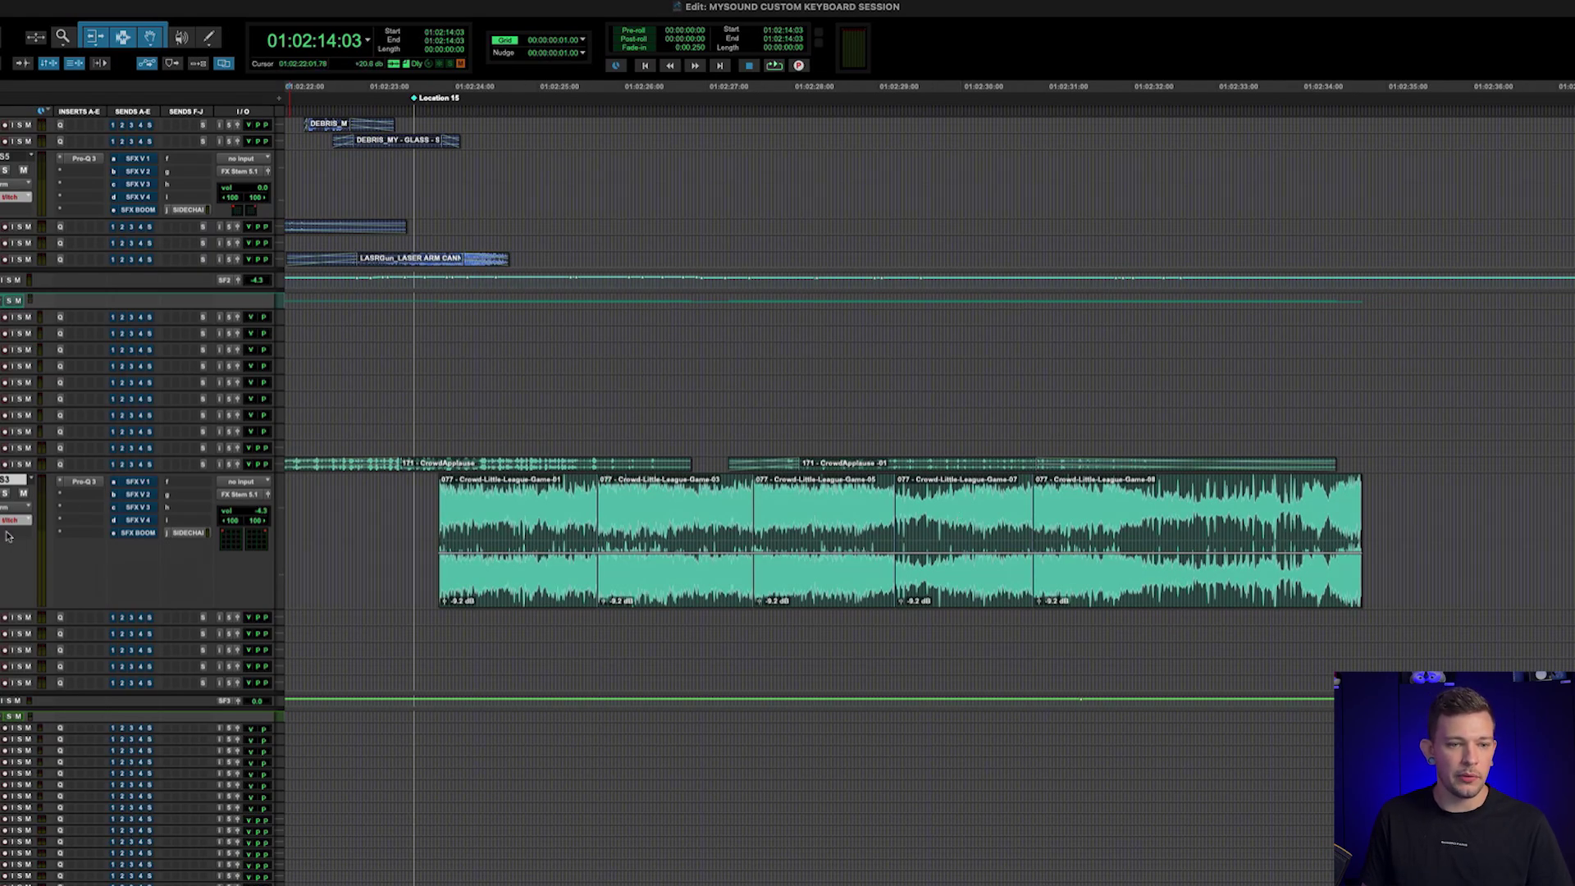
# - Open Pro-Q 3 on SFX 2 S3, cutting the purple band near 234 Hz and boosting the red band near 1 kHz
pyautogui.click(93, 482)
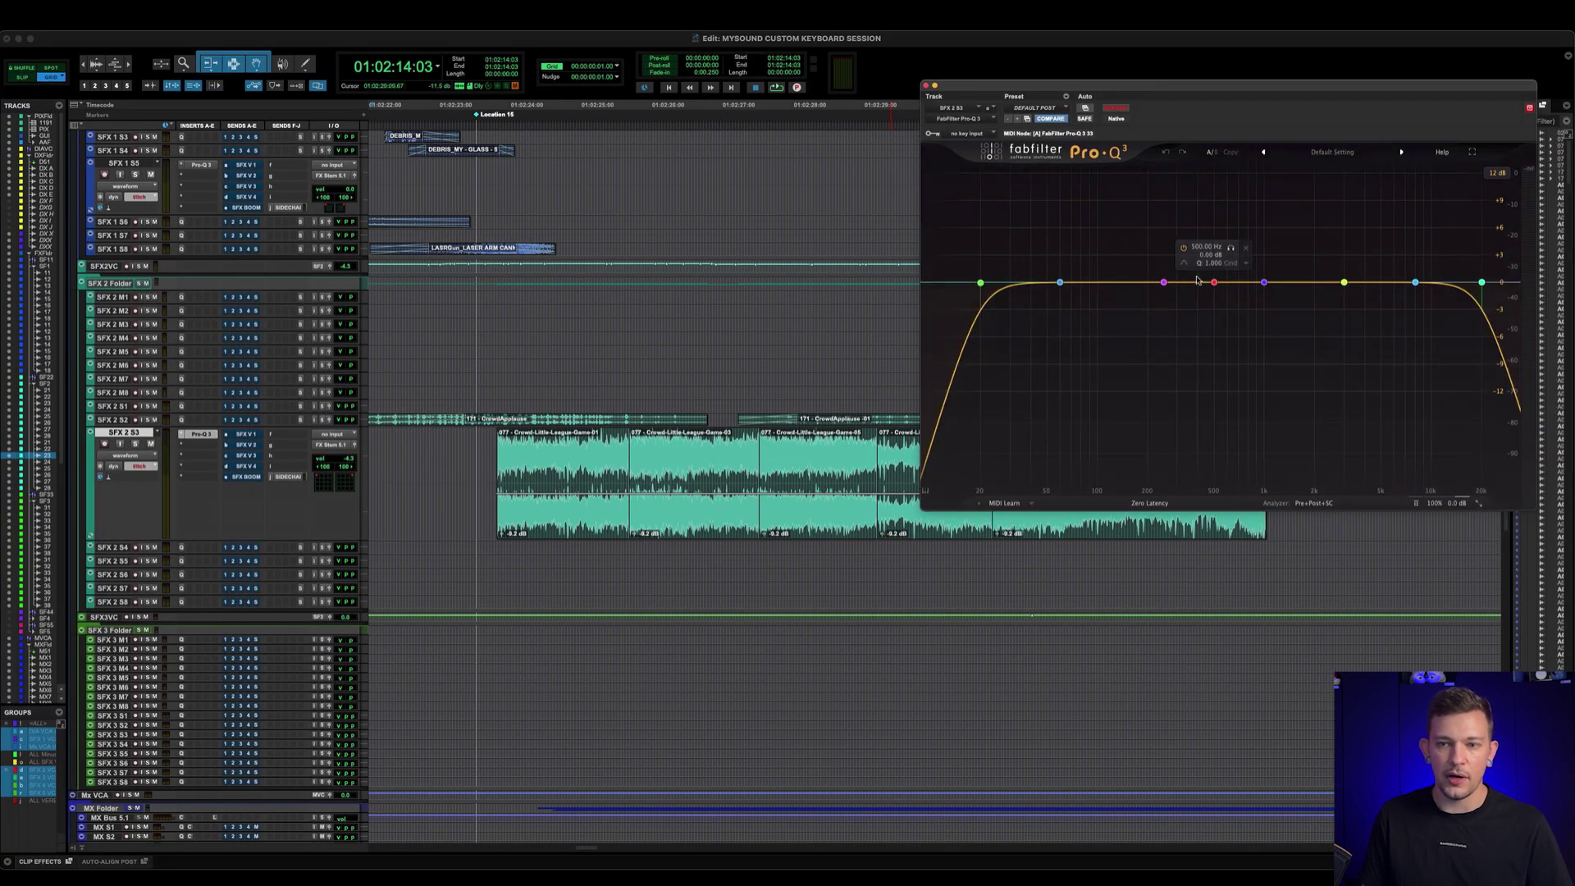
pyautogui.moveTo(1213, 282); pyautogui.dragTo(1208, 358)
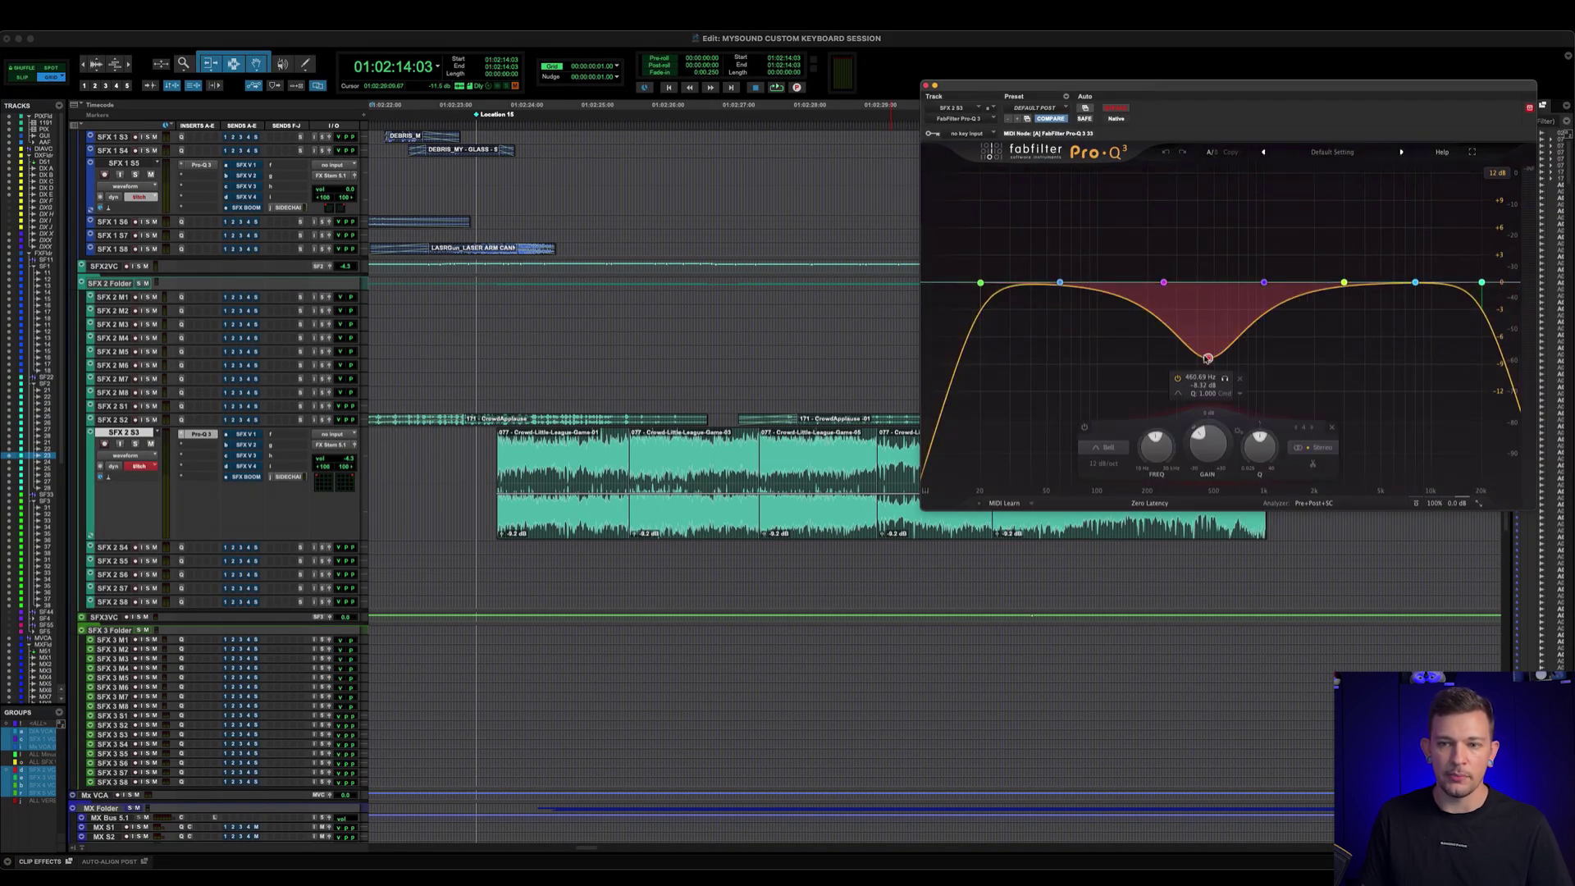
pyautogui.moveTo(1344, 282); pyautogui.dragTo(1366, 188)
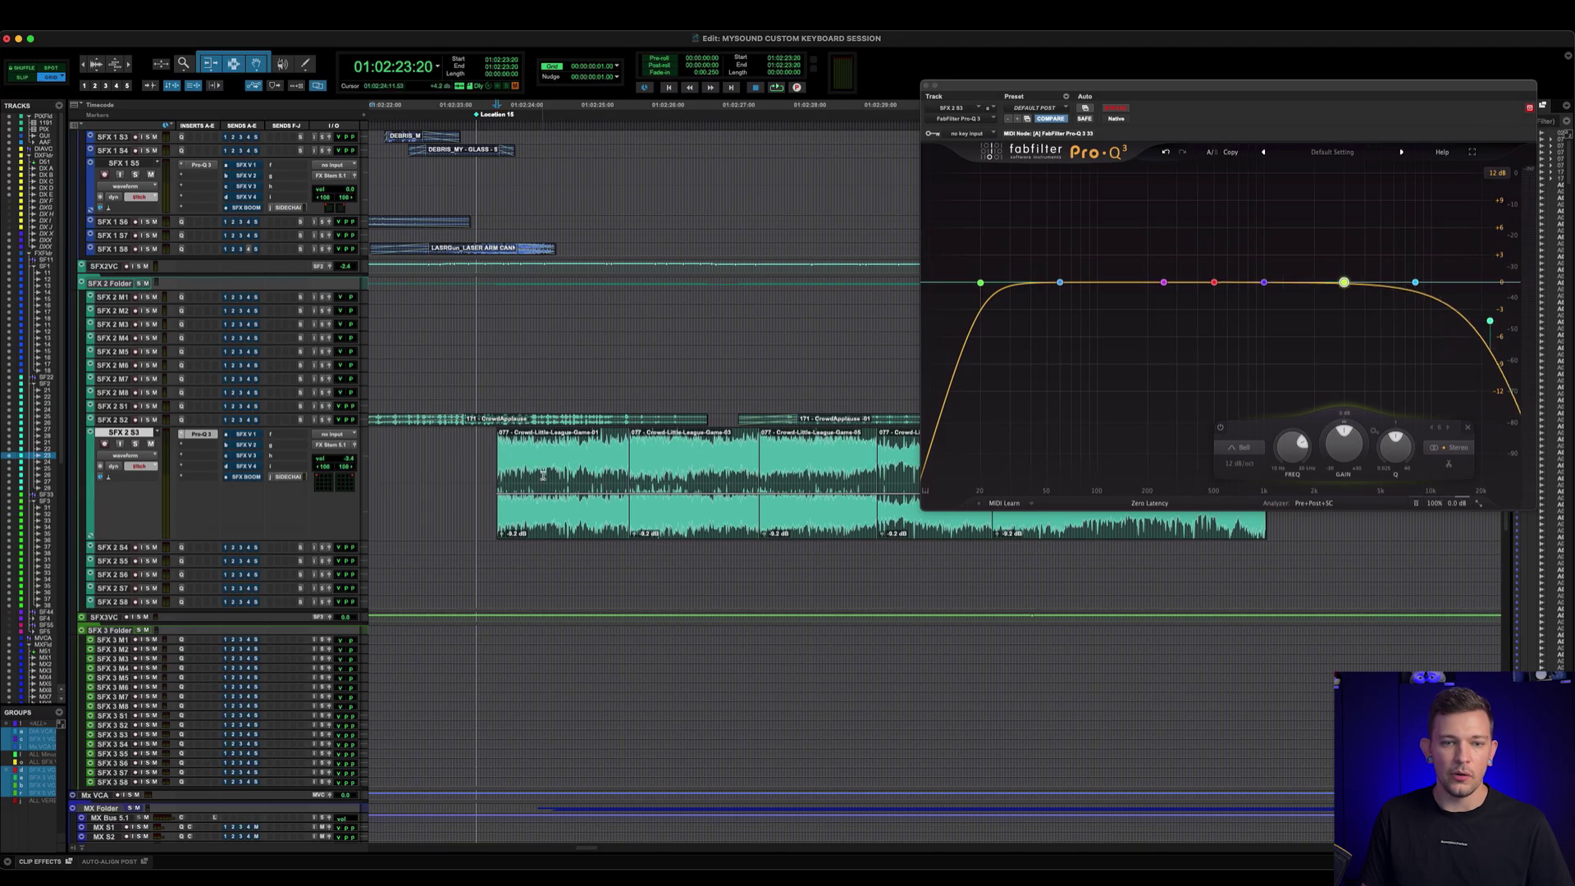
pyautogui.press('super+bracketleft')
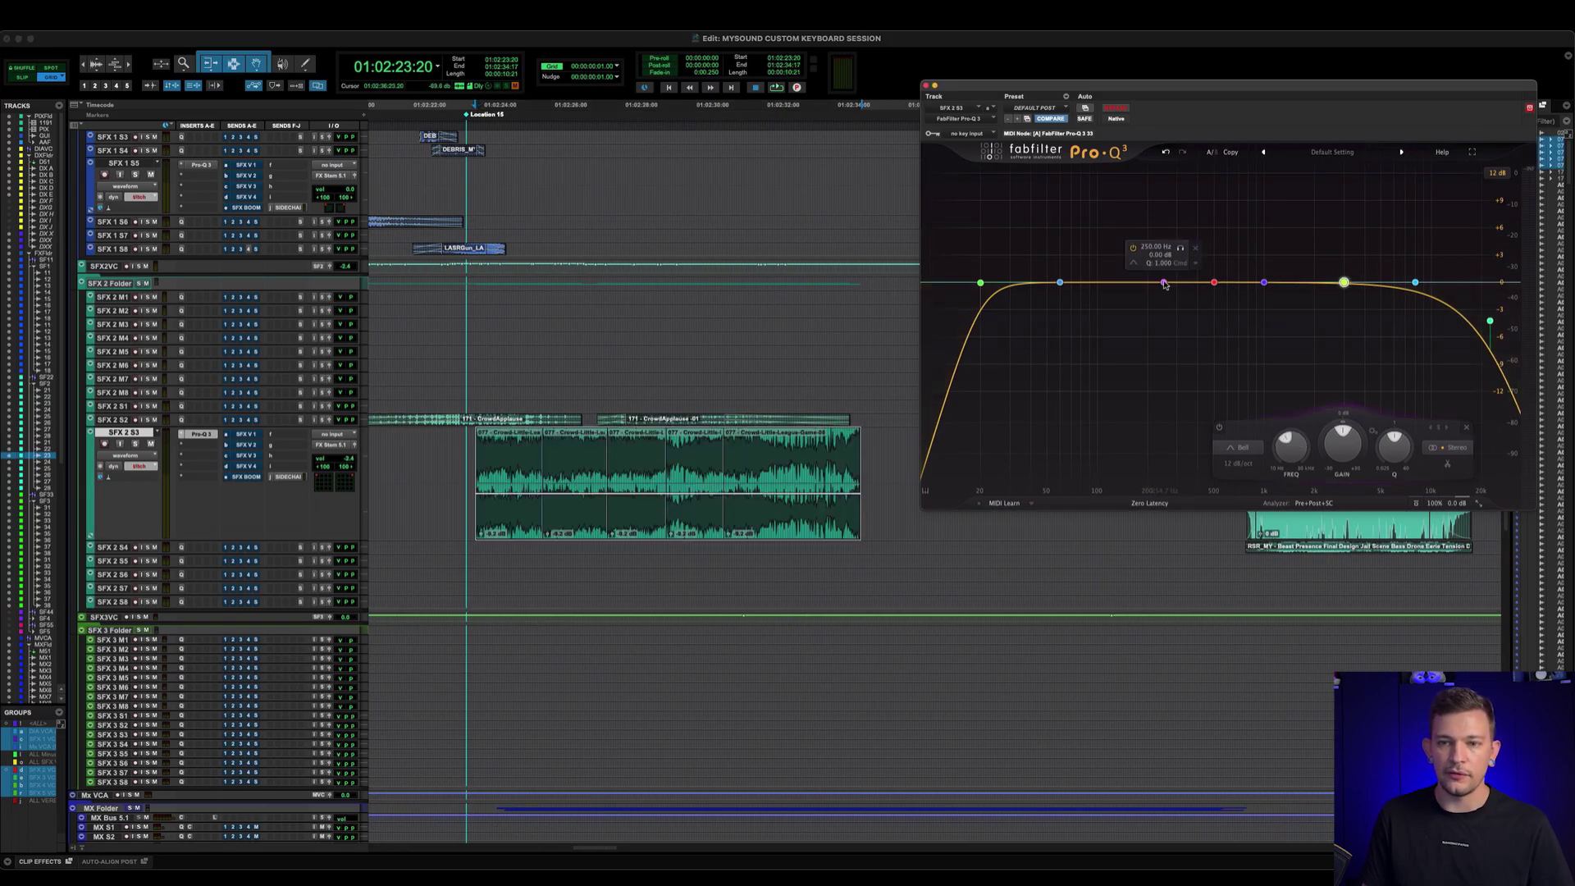
pyautogui.moveTo(1163, 282); pyautogui.dragTo(1159, 354)
pyautogui.moveTo(1214, 282); pyautogui.dragTo(1254, 207)
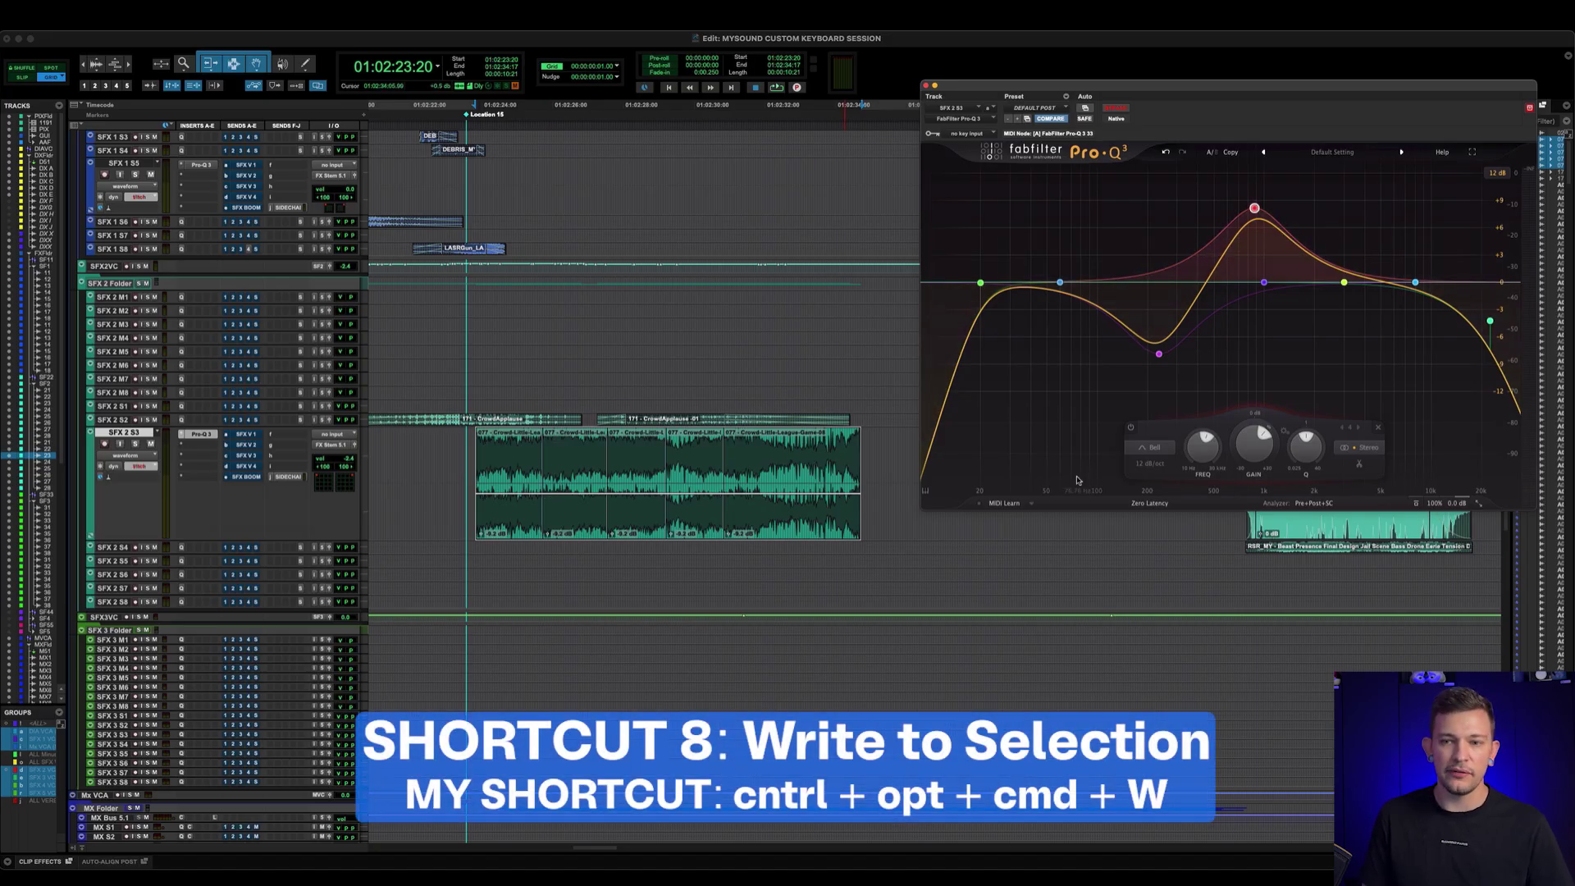
# - Show the Band 4 Gain automation lane and select a range across the CrowdApplause clip
pyautogui.keyDown('ctrl'); pyautogui.keyDown('super'); pyautogui.click(1242, 447); pyautogui.keyUp('super'); pyautogui.keyUp('ctrl')
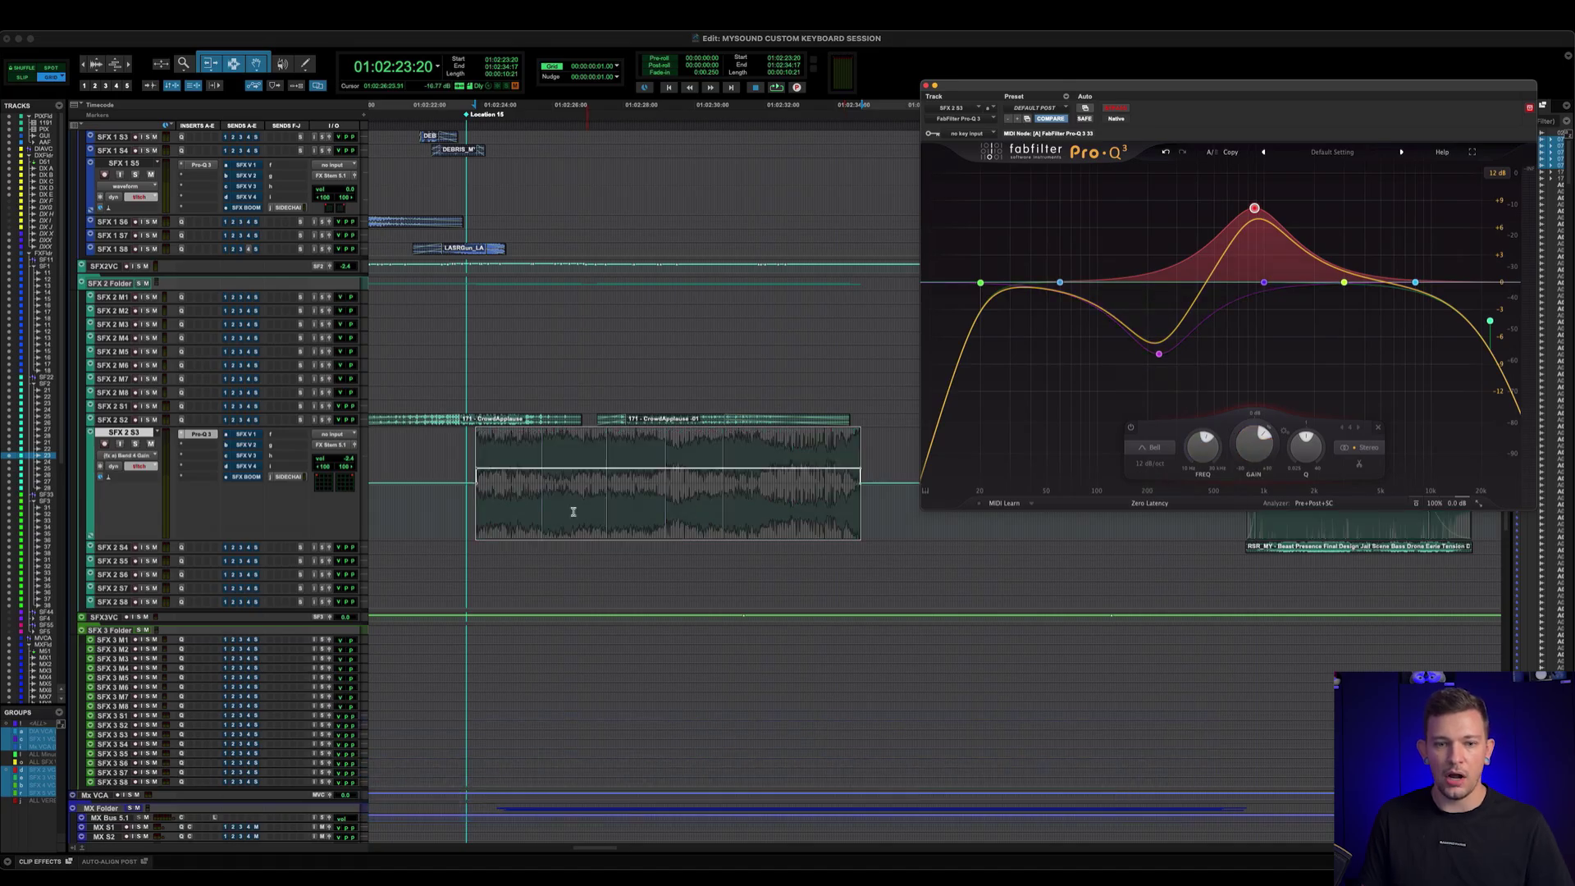
pyautogui.click(449, 495)
pyautogui.moveTo(484, 498); pyautogui.dragTo(839, 502)
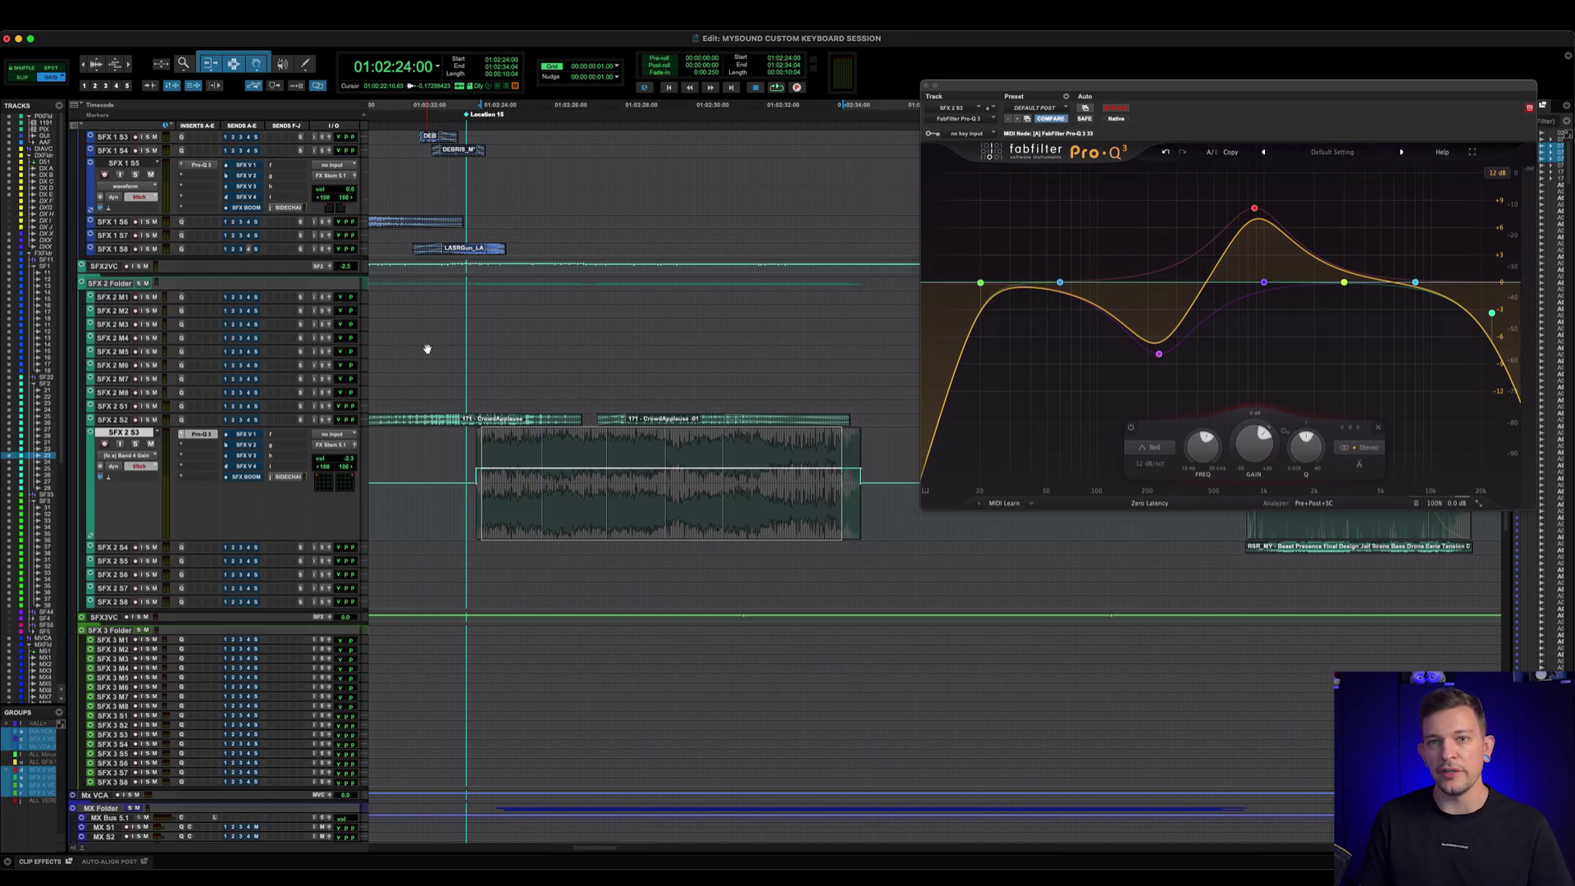
pyautogui.press('super+4')
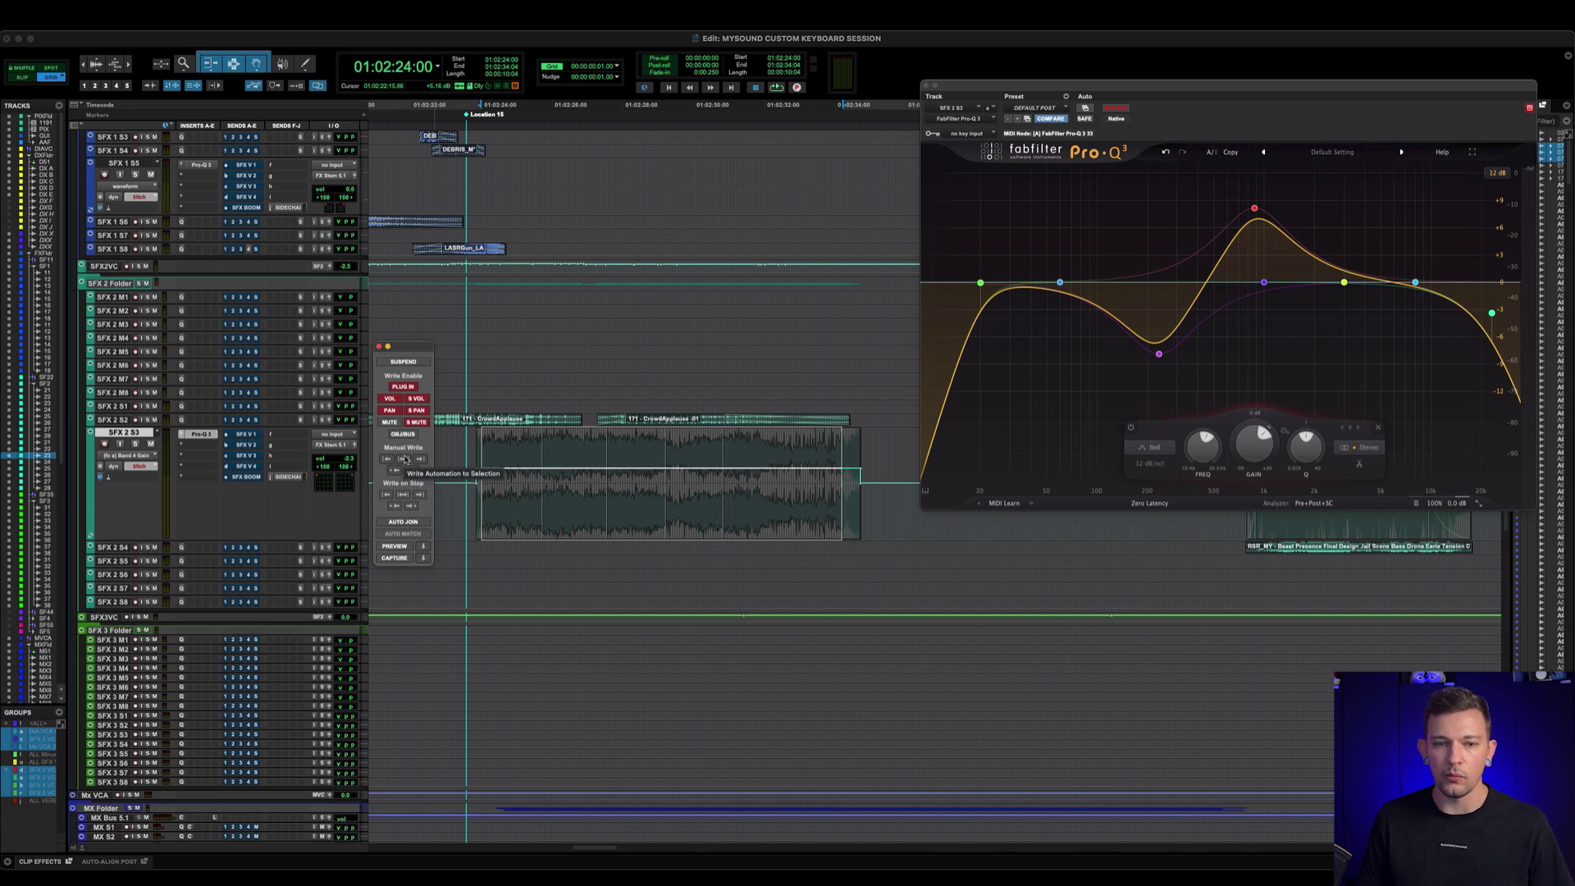
pyautogui.click(380, 348)
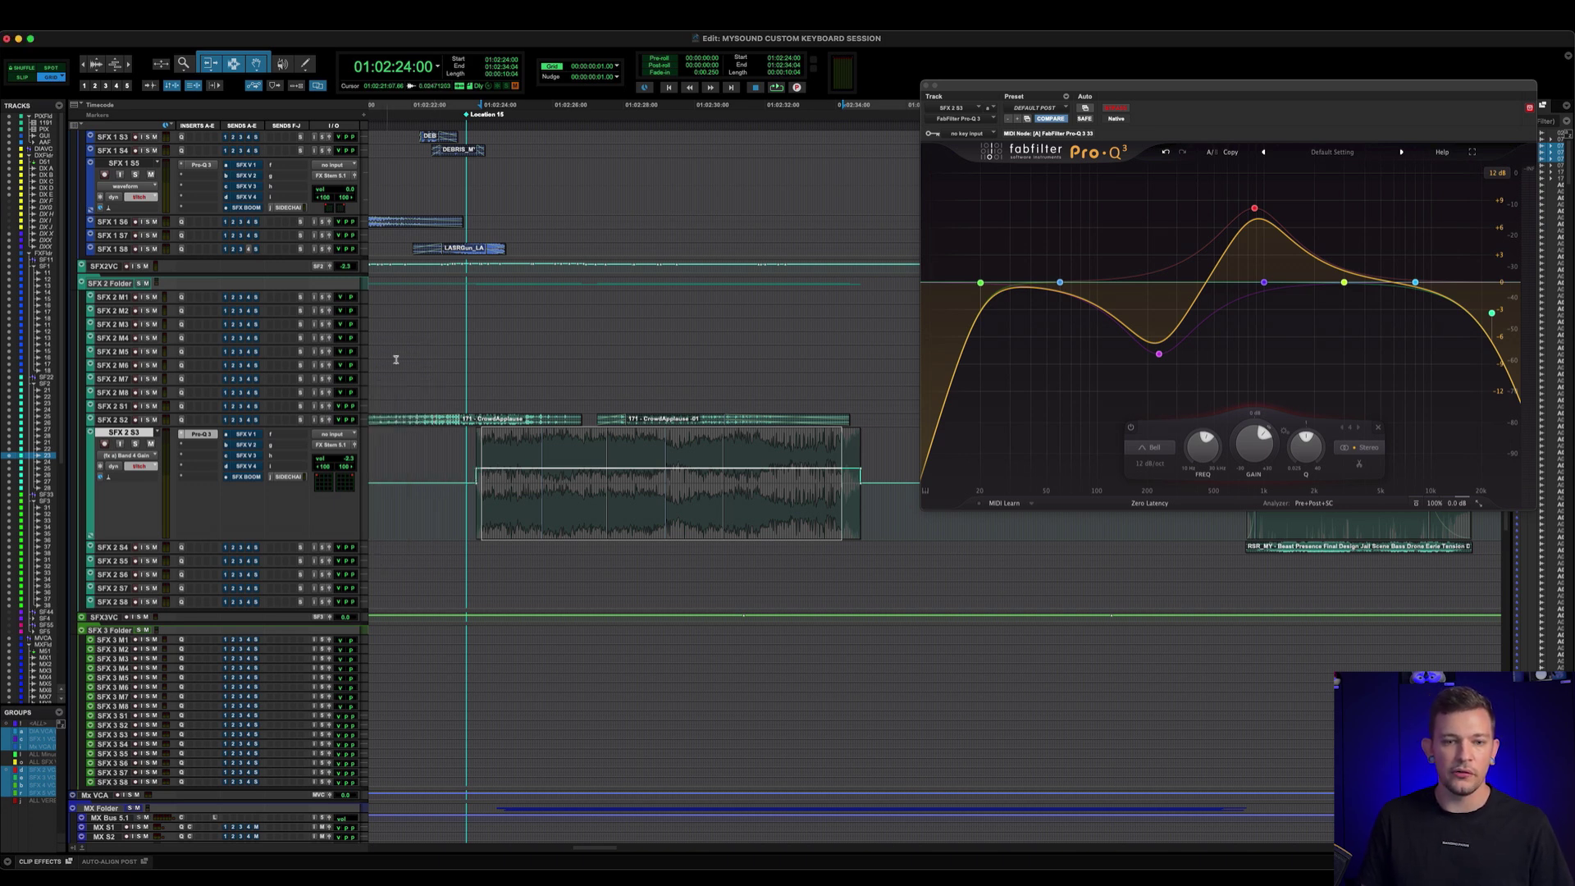
# - Lower the red band to about +1 dB over a selection on CrowdApplause and check the written automation
pyautogui.moveTo(476, 496); pyautogui.dragTo(686, 504)
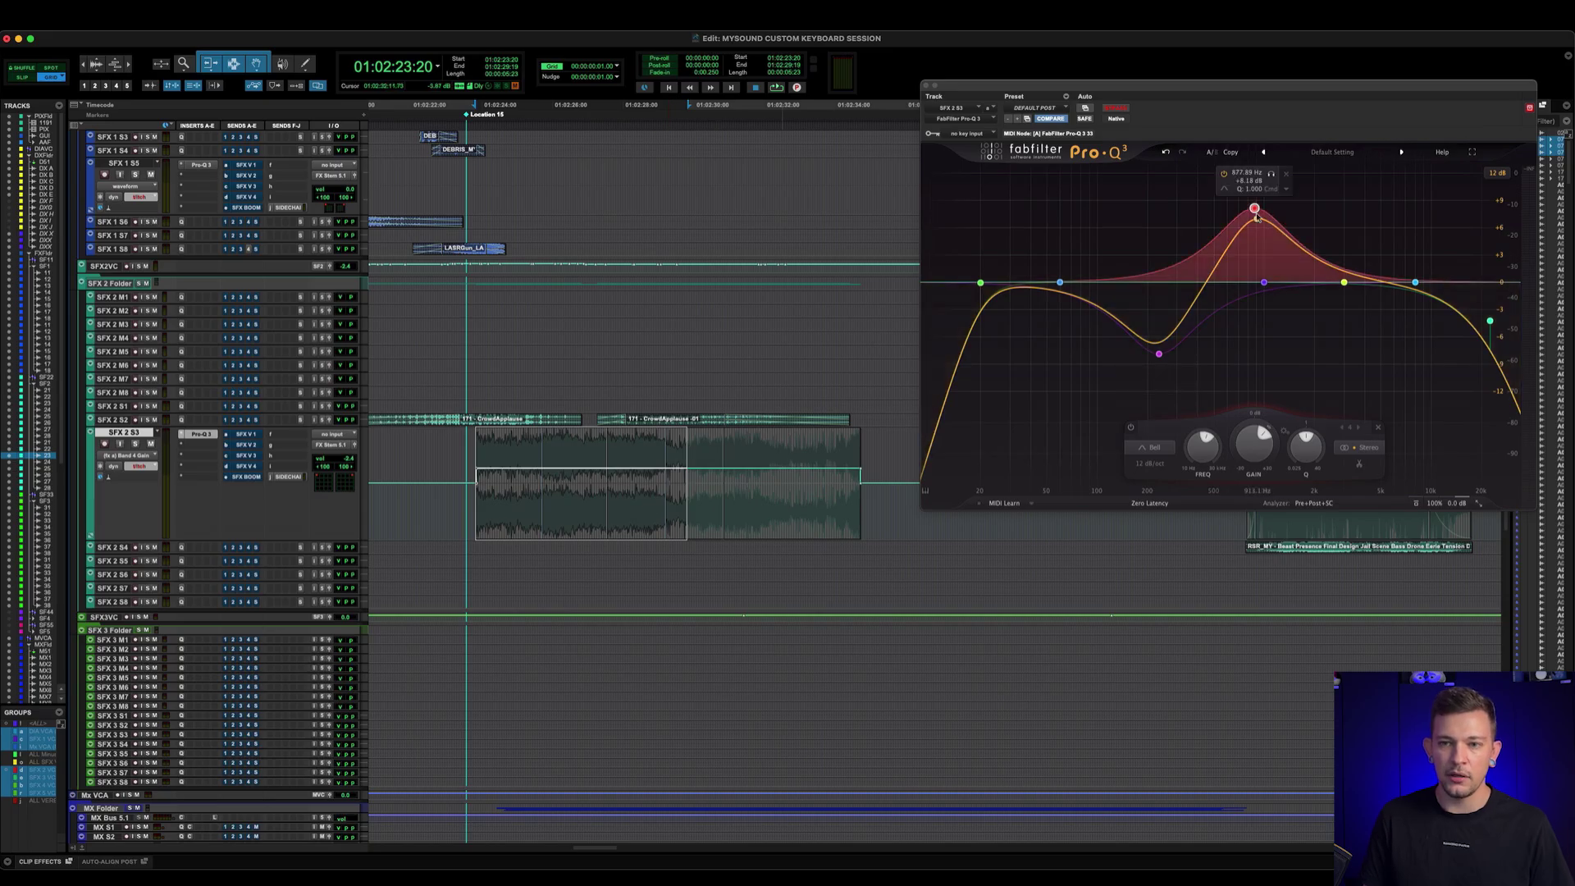
pyautogui.moveTo(1254, 208); pyautogui.dragTo(1254, 274)
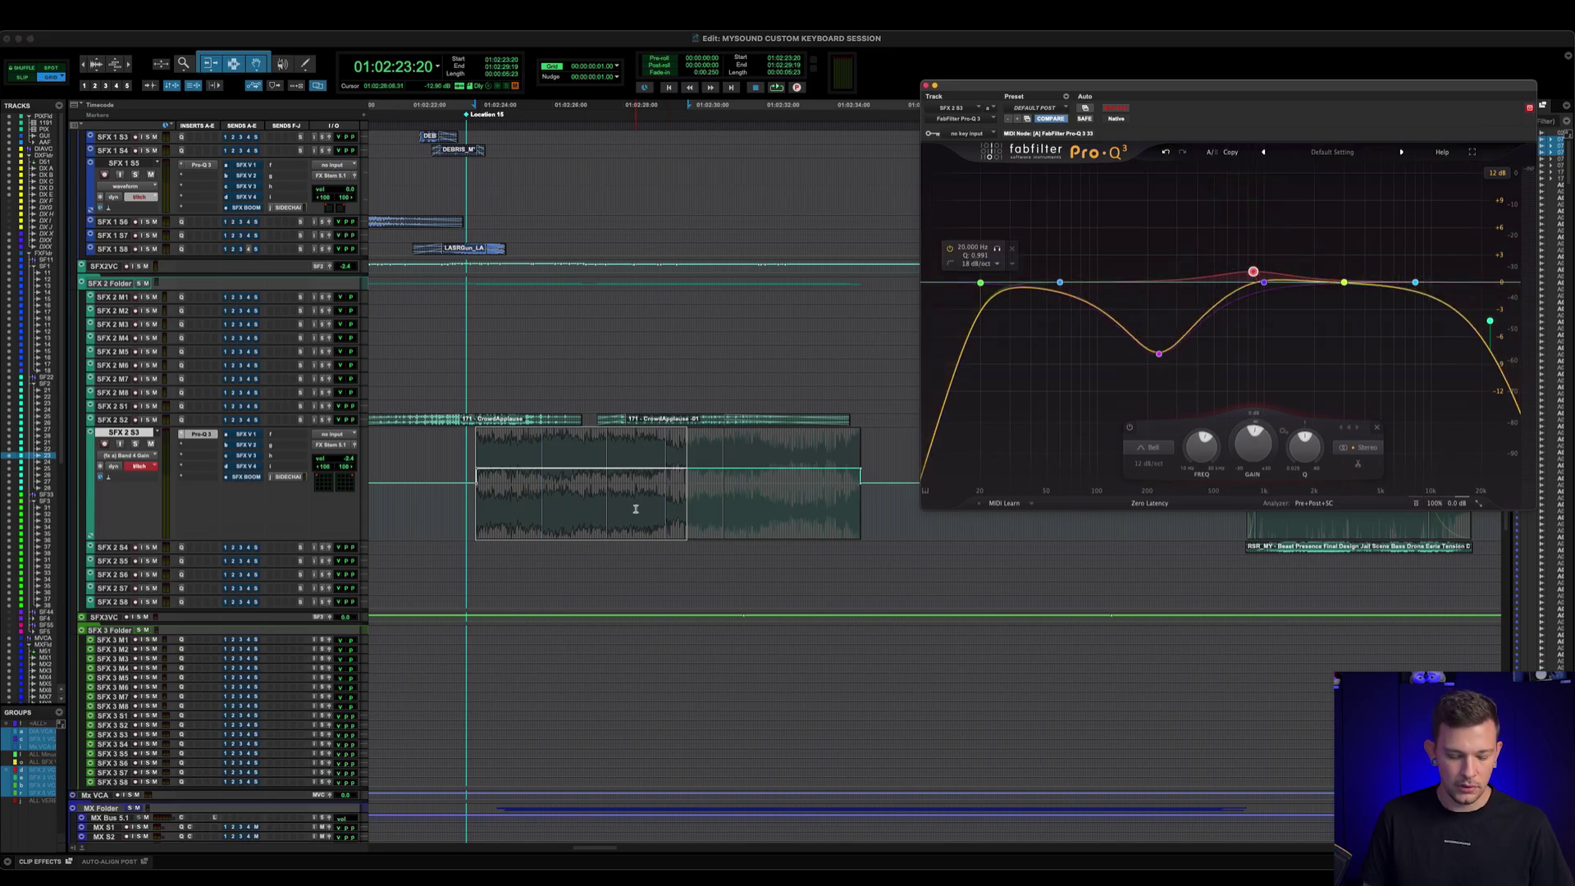
pyautogui.moveTo(457, 525); pyautogui.dragTo(704, 540)
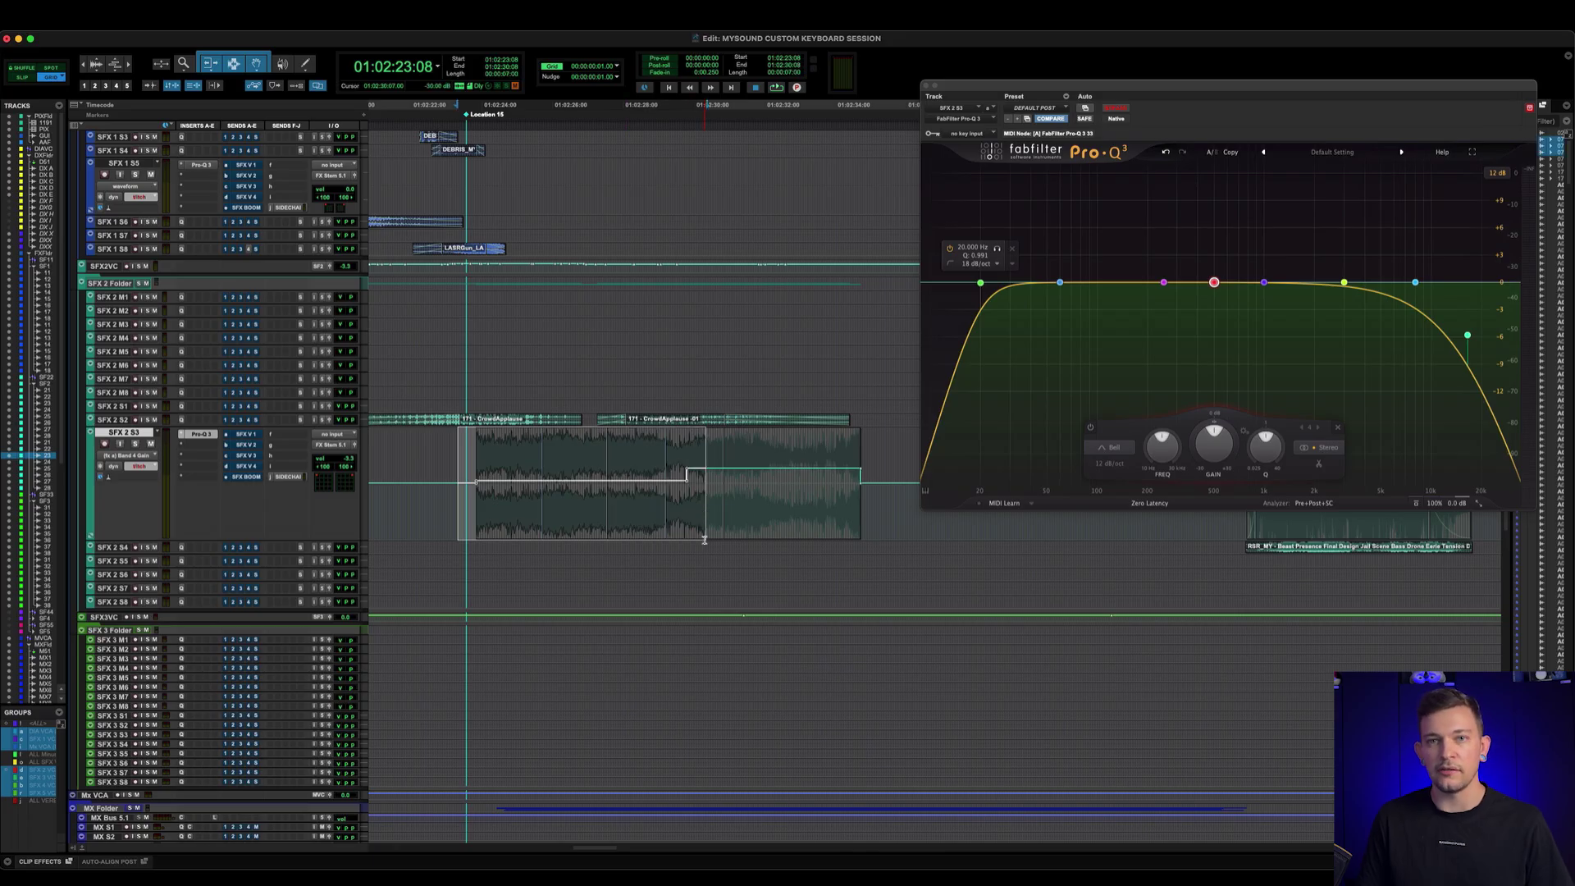
pyautogui.click(573, 511)
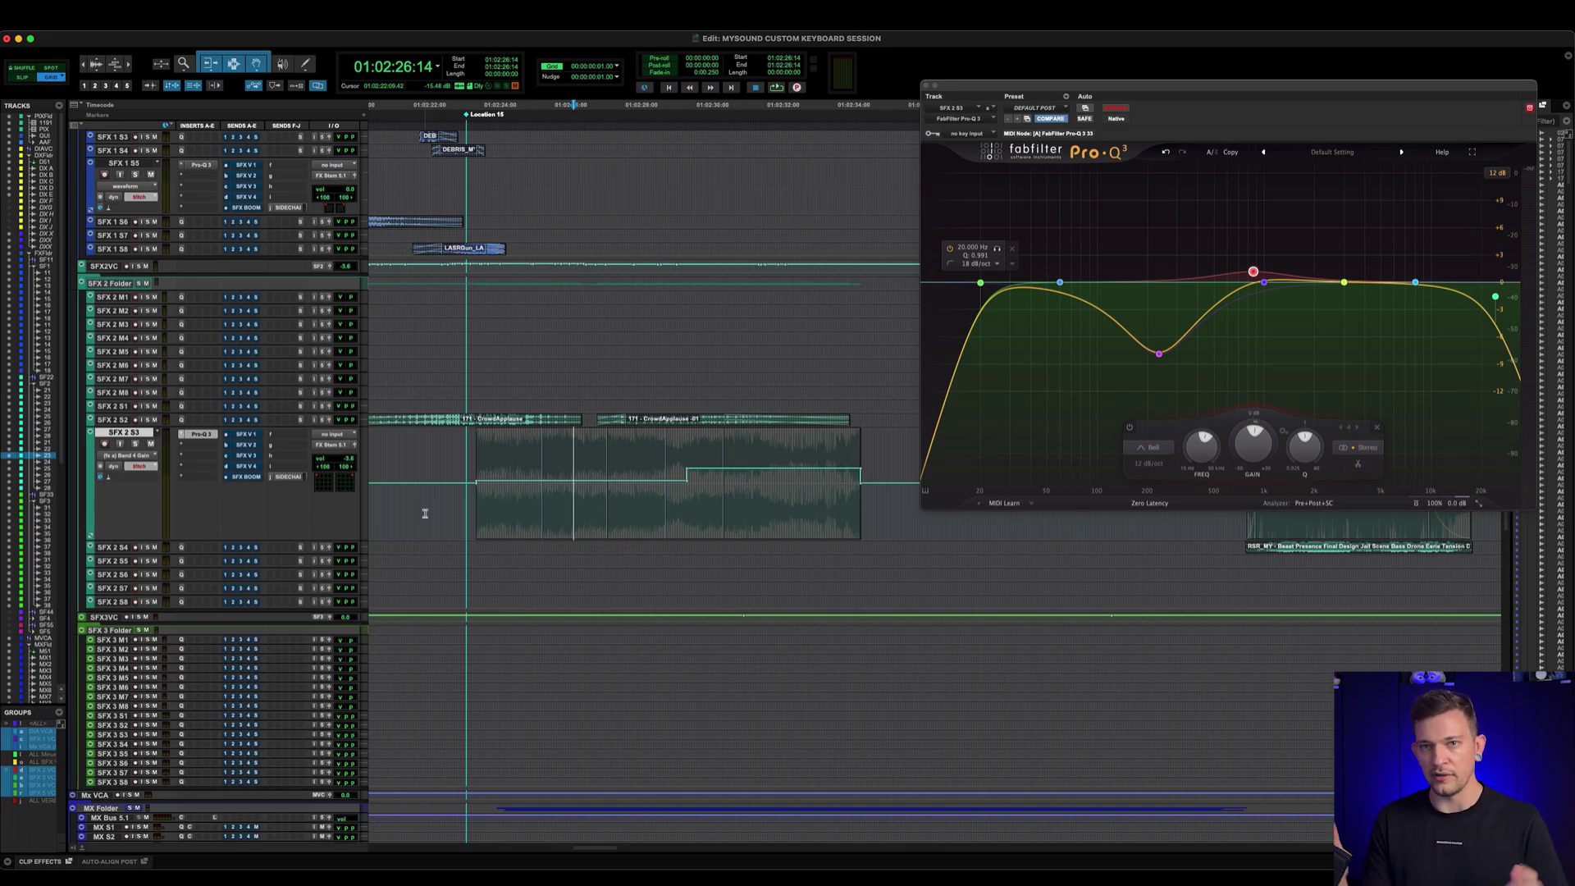
# - Search Keyboard Shortcuts for 'wr', cancel, then reopen the Automation window and move the insertion point later
pyautogui.press('super+alt+k')
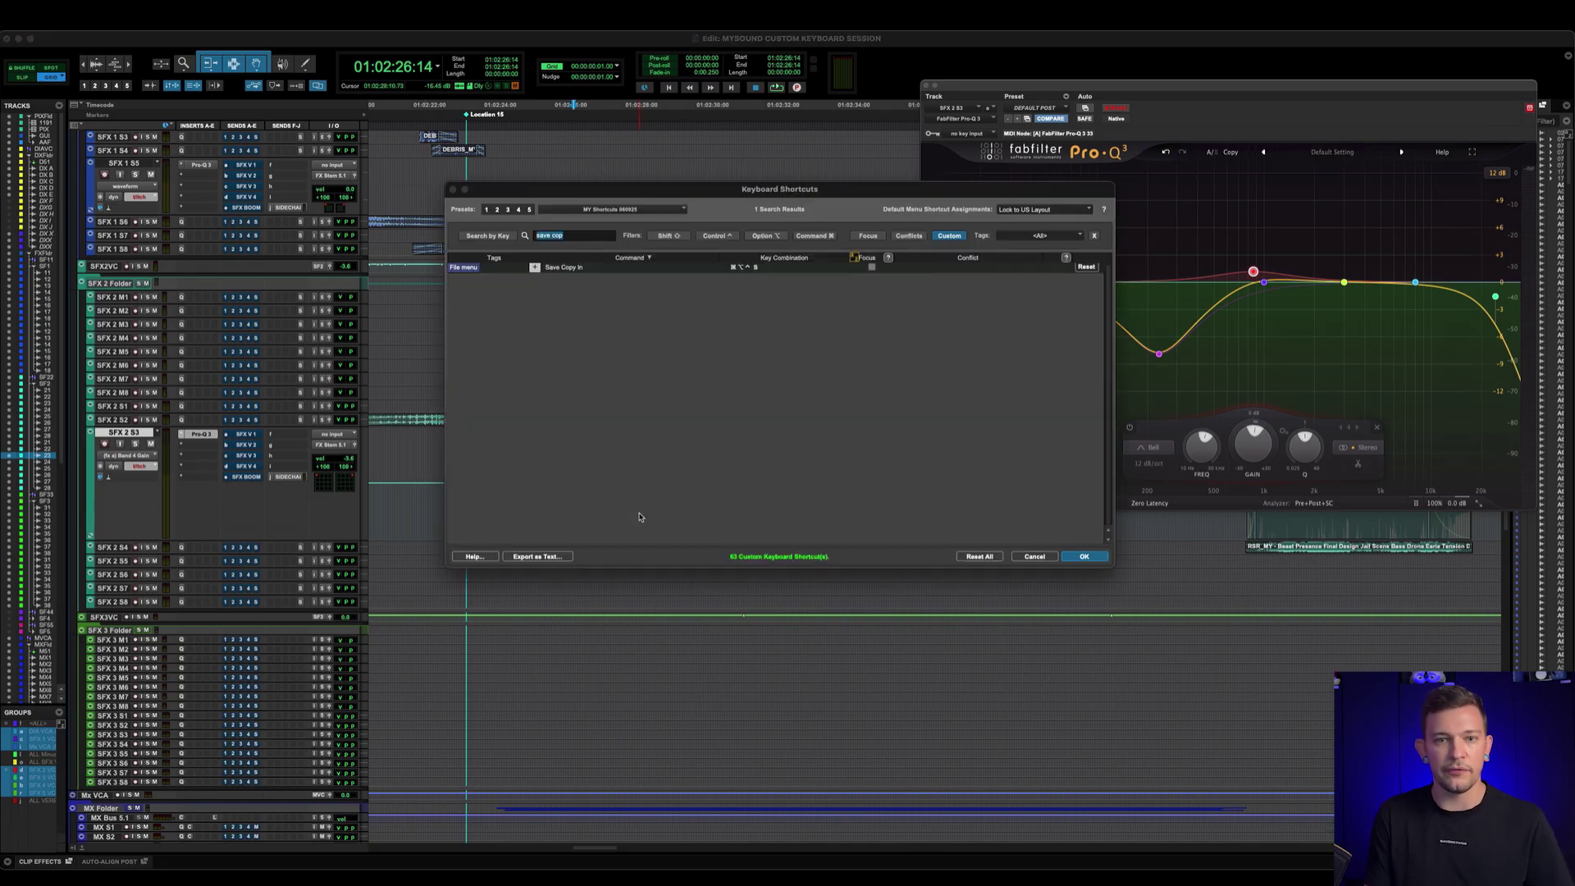
pyautogui.write('write')
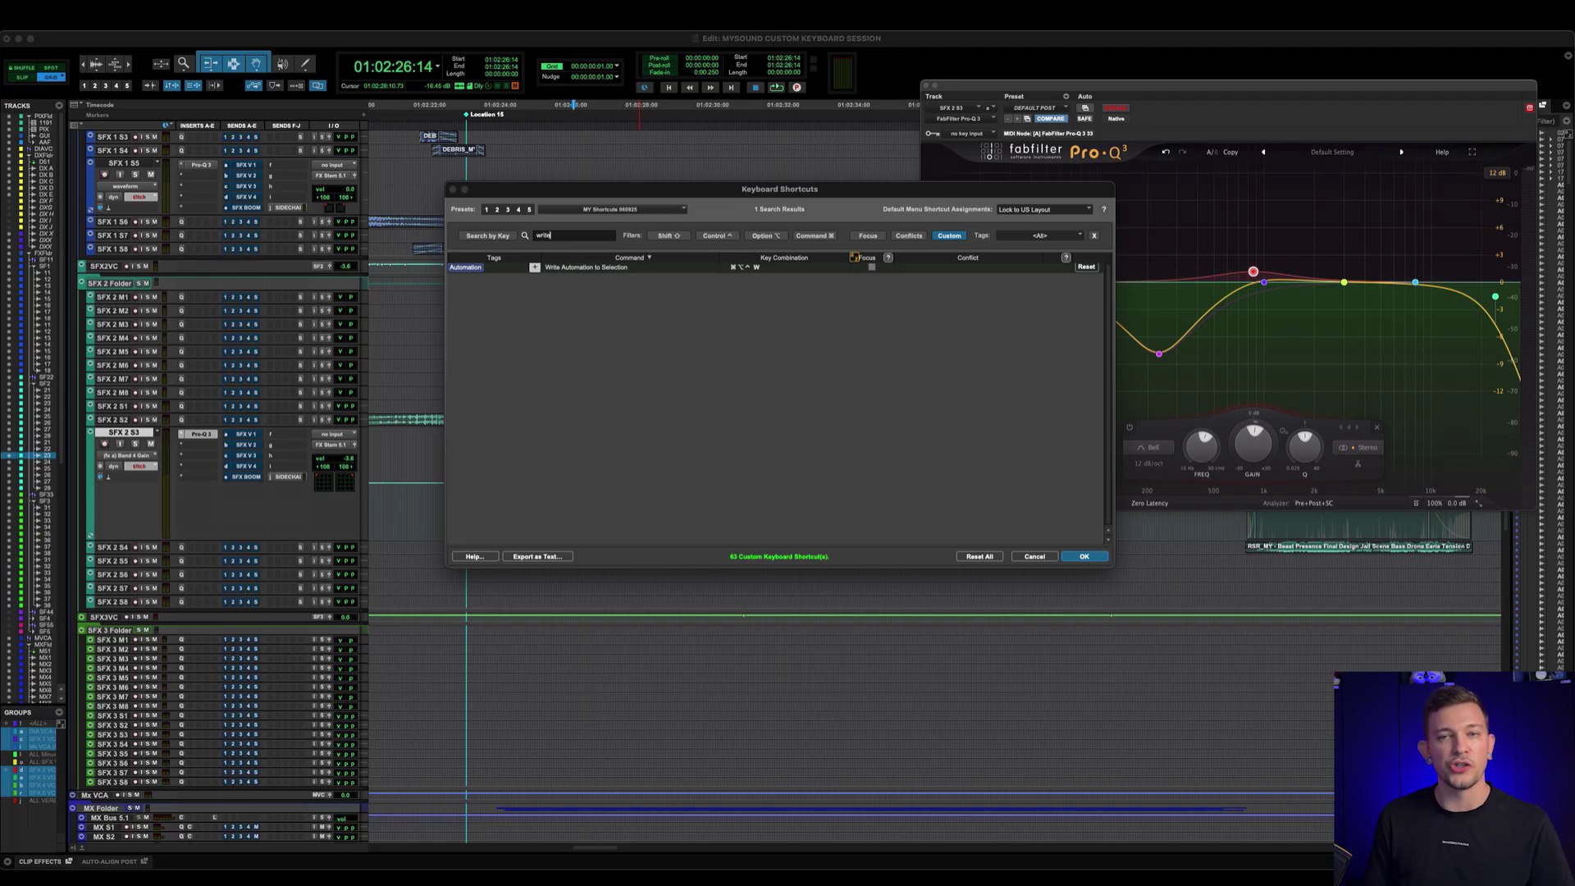
pyautogui.click(1039, 557)
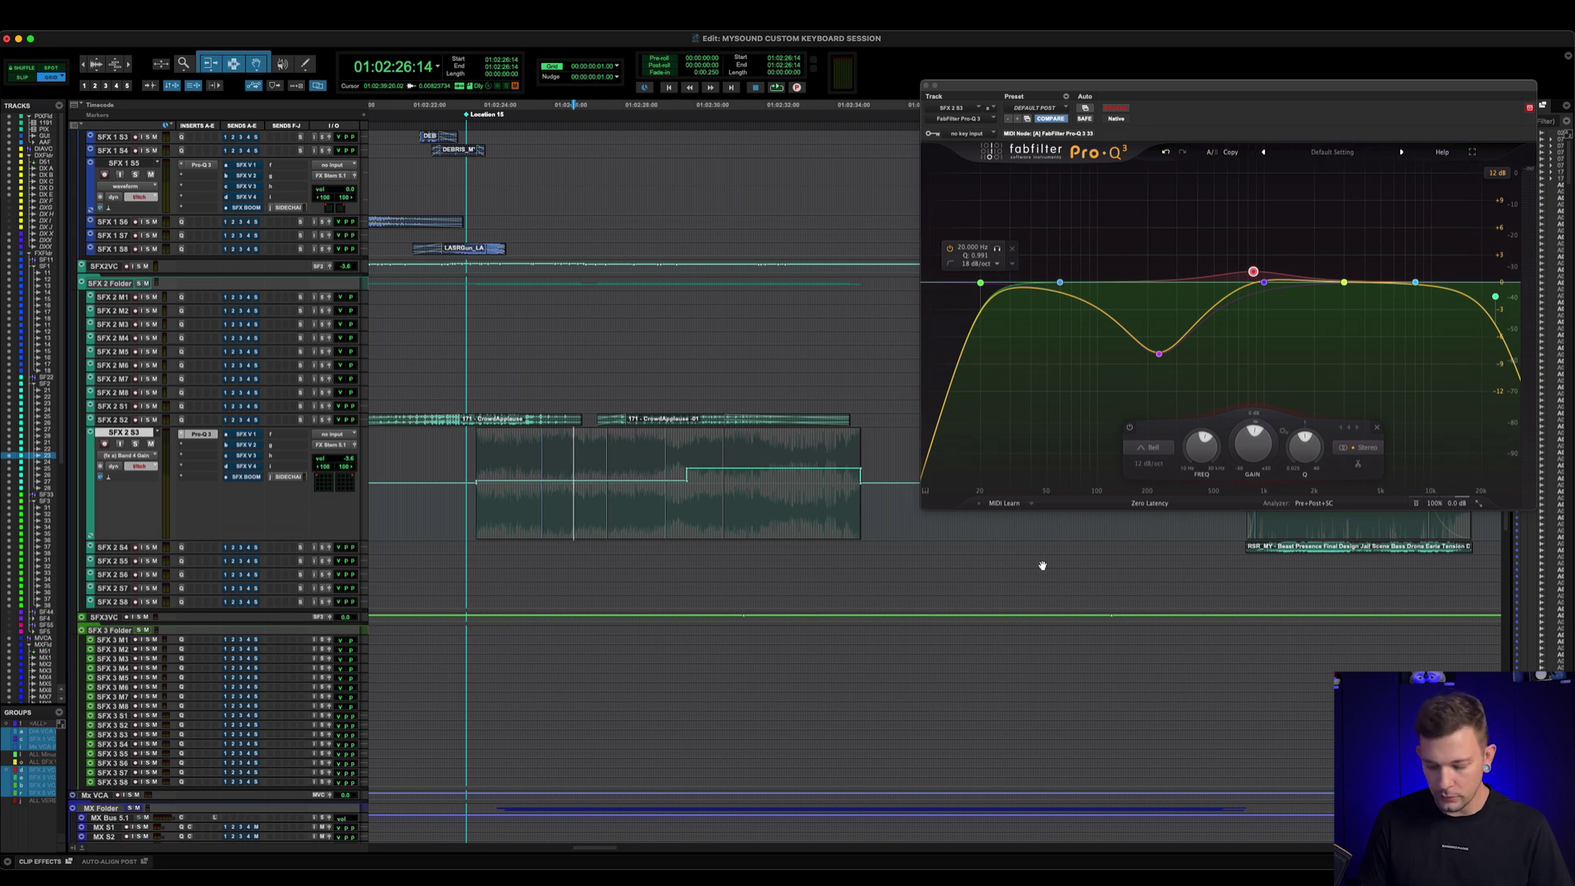
pyautogui.press('super+4')
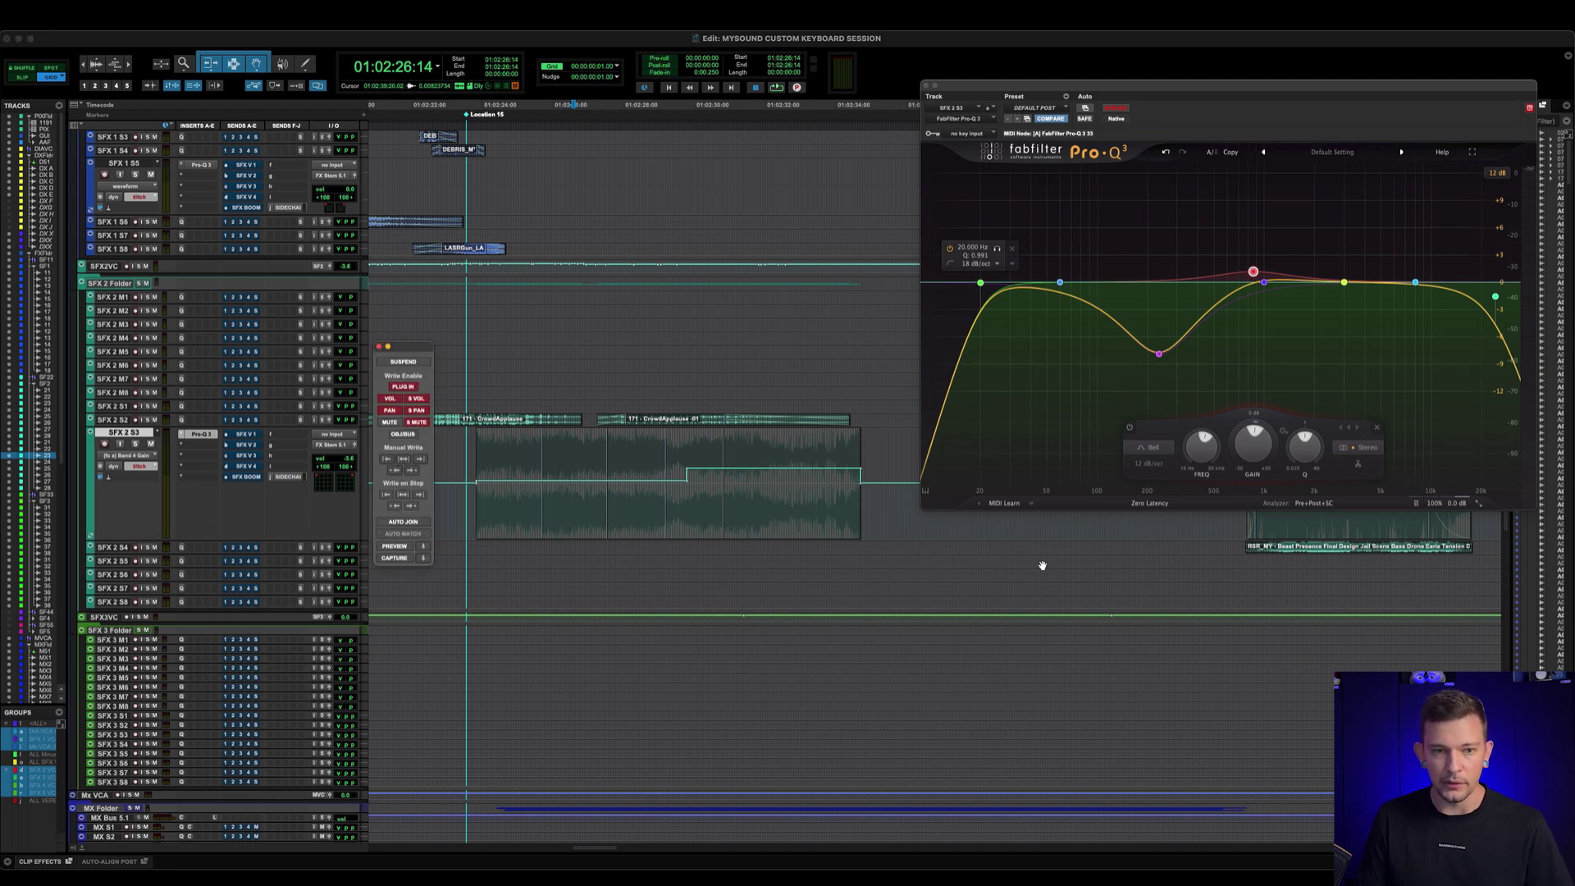
pyautogui.click(648, 550)
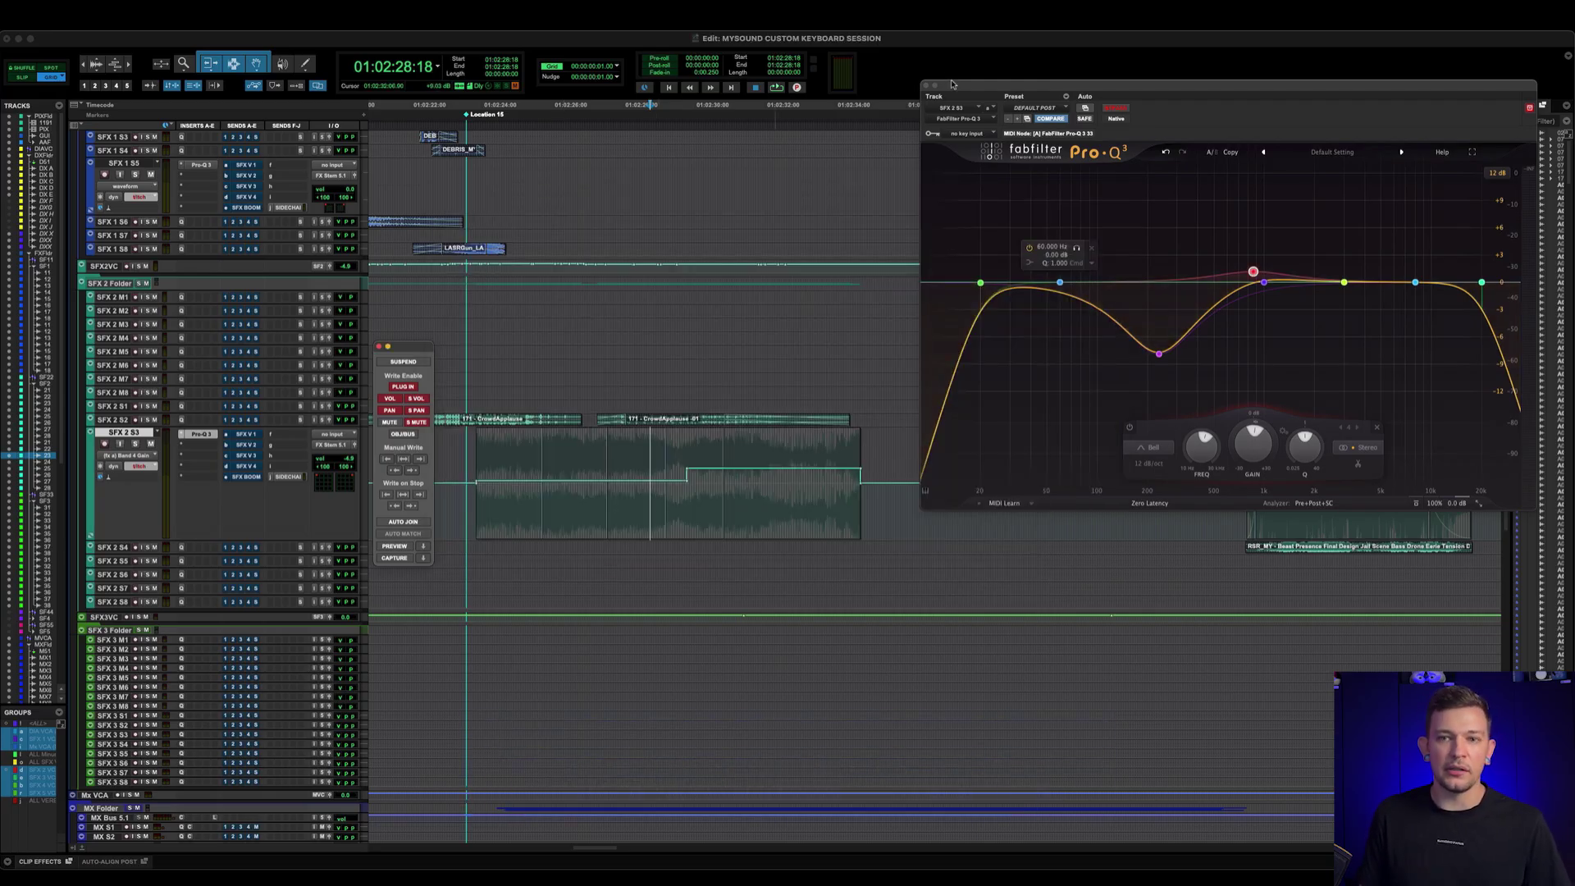
# - Close the shortcuts list, return SFX 2 S3 to waveform view, and toggle the Markers ruler lanes
pyautogui.click(925, 85)
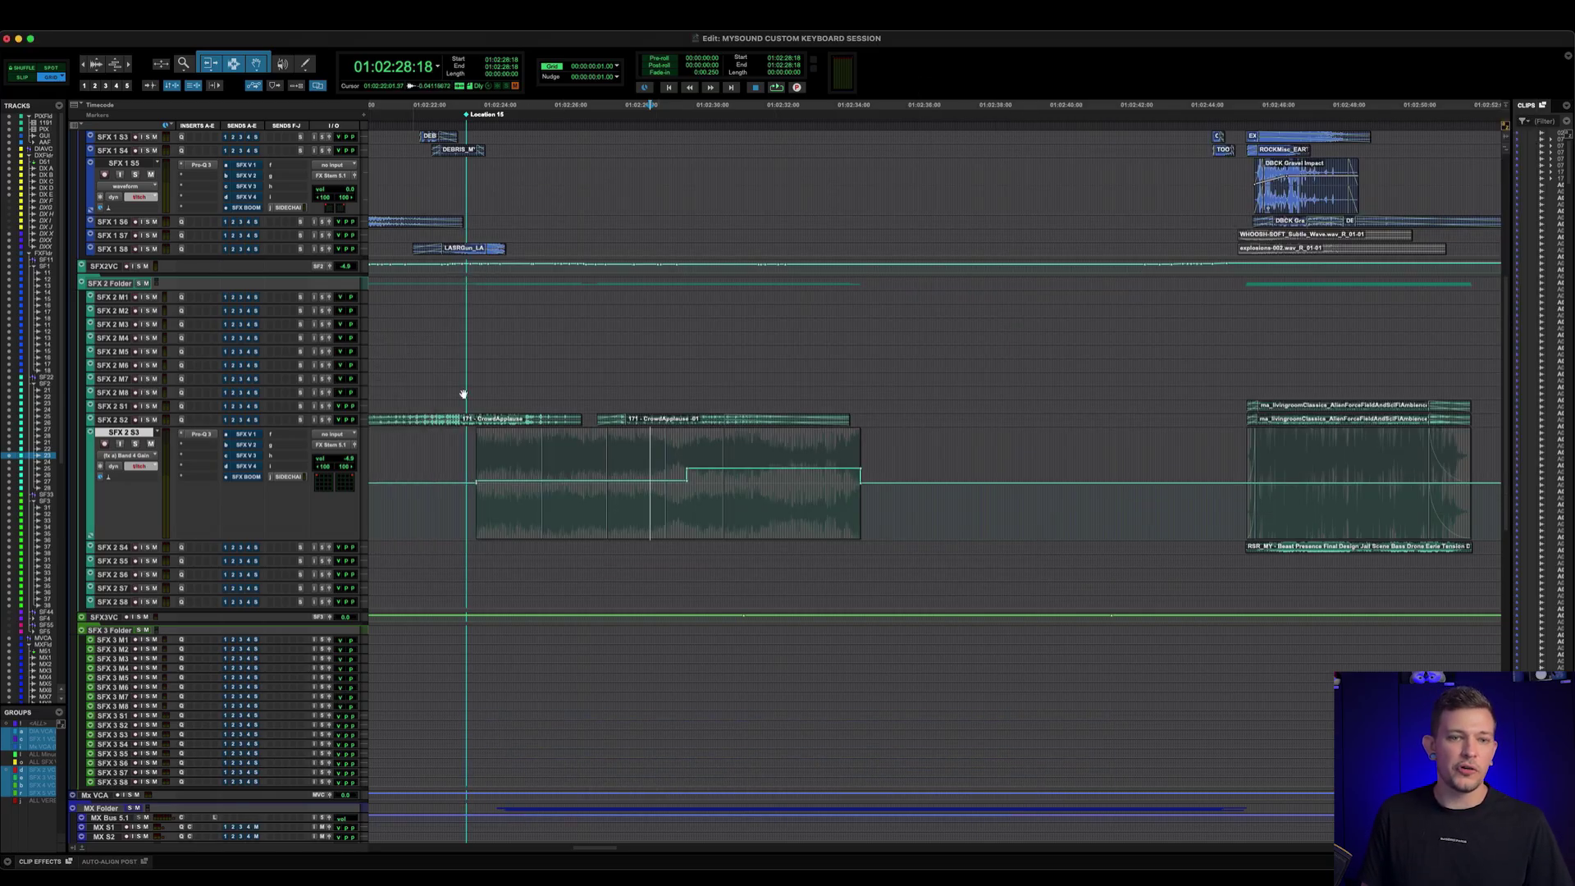
pyautogui.hotkey('ctrl', '-')
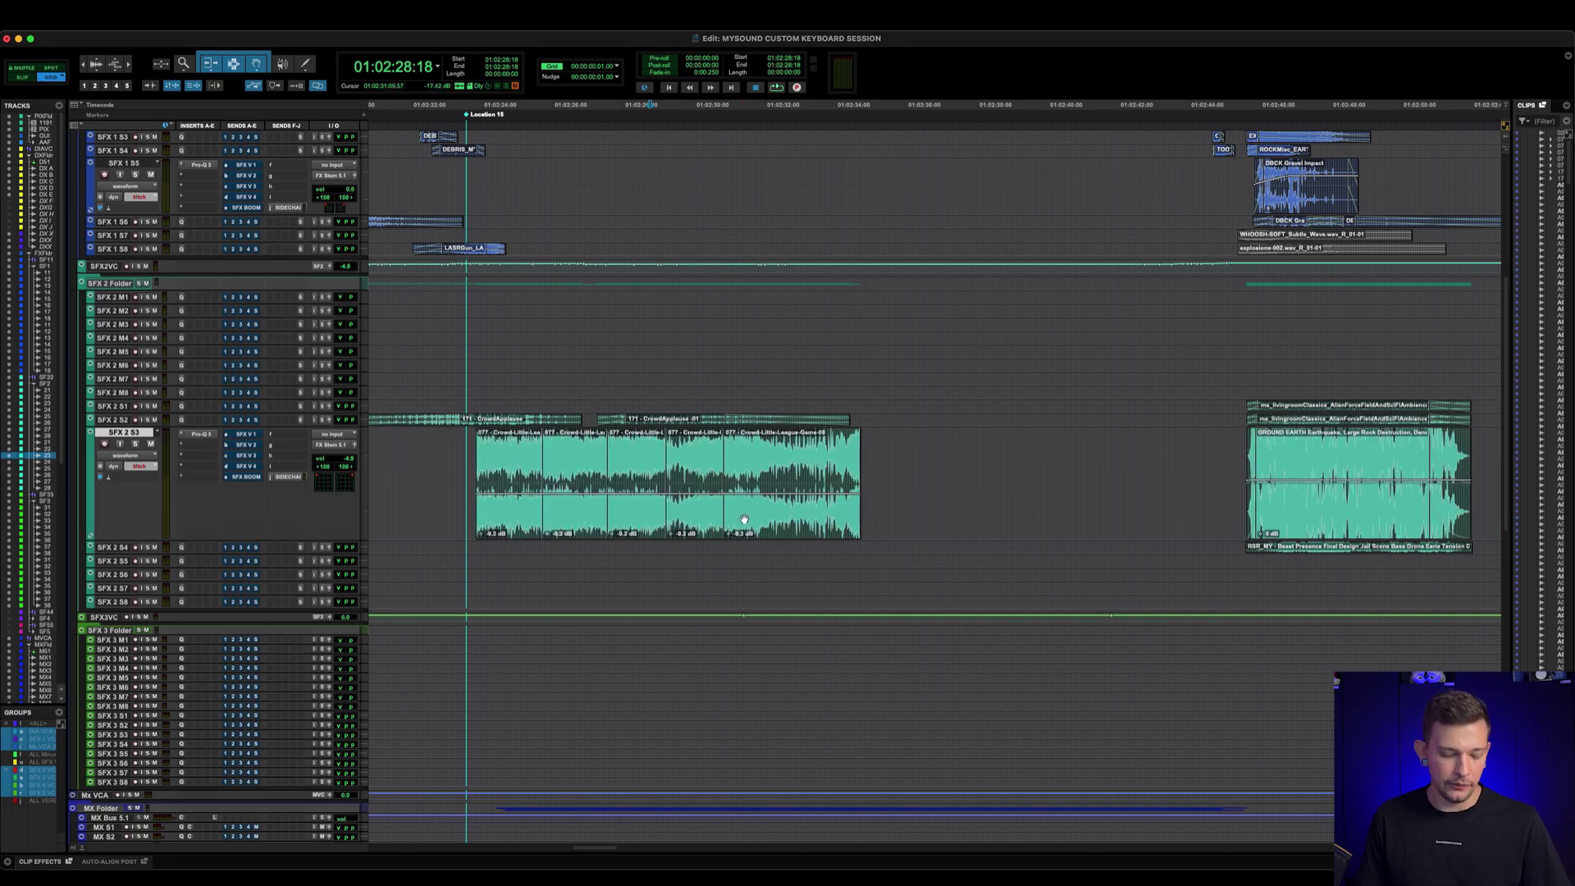
pyautogui.click(77, 106)
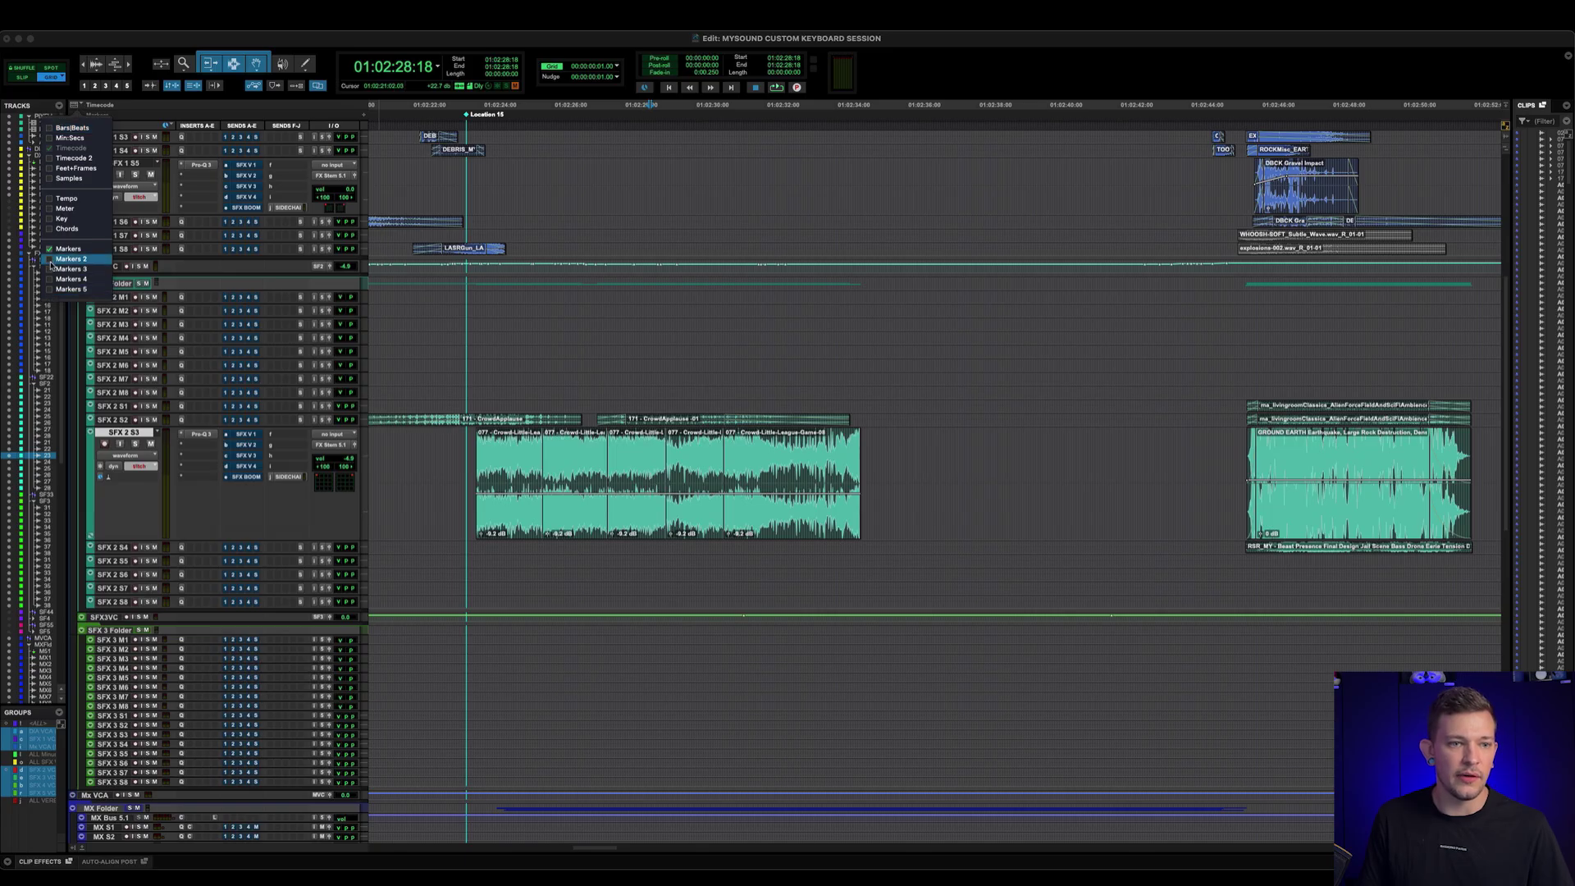
pyautogui.click(49, 269)
pyautogui.click(49, 289)
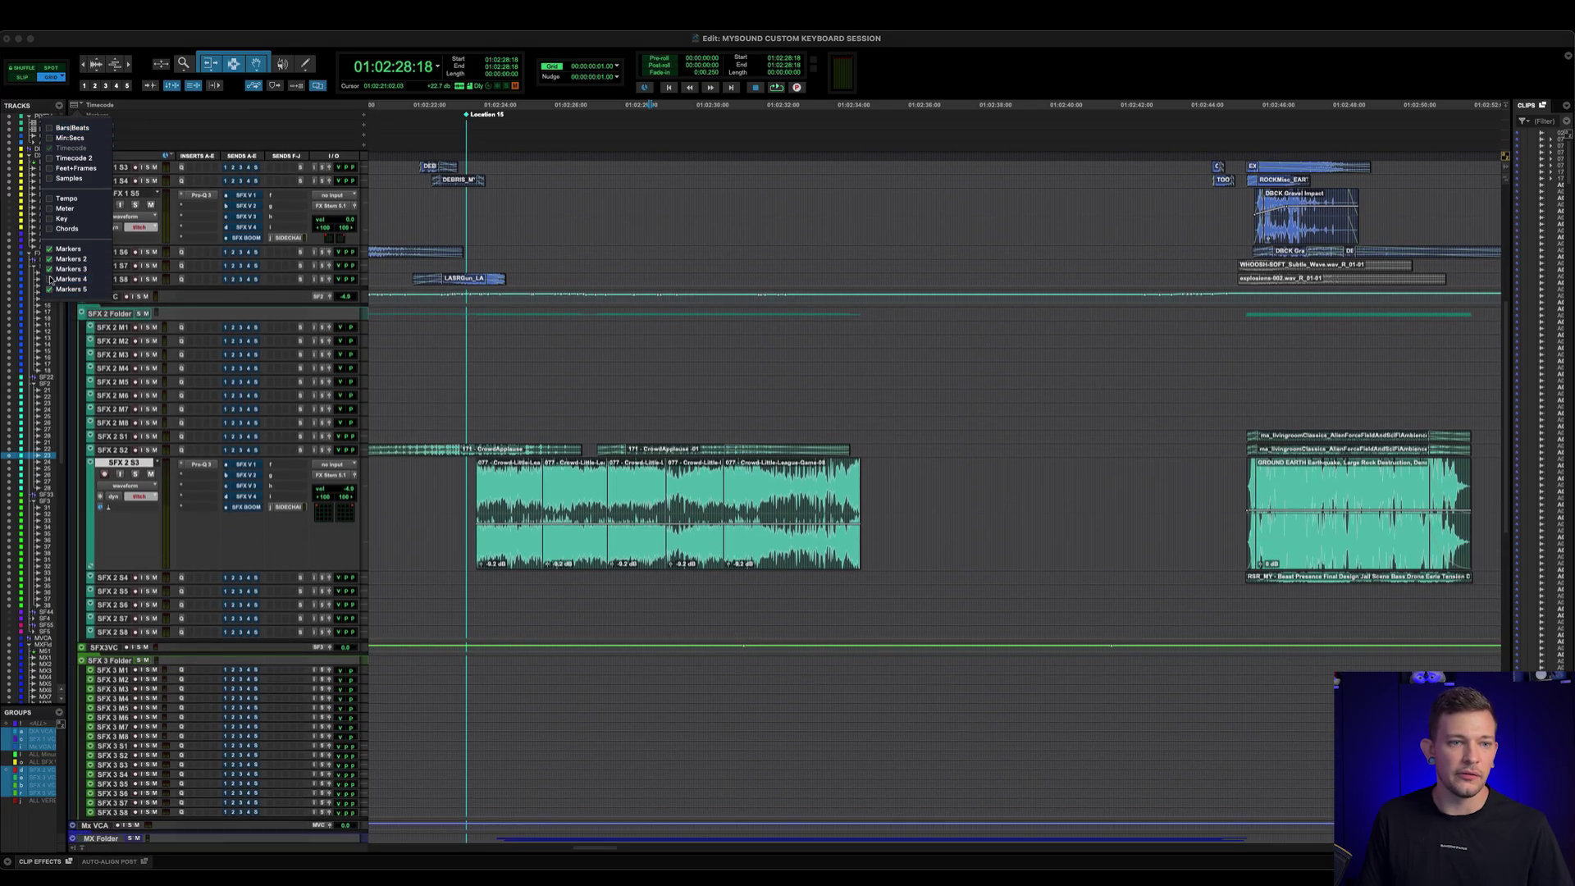
pyautogui.click(49, 269)
pyautogui.click(49, 258)
pyautogui.click(49, 288)
pyautogui.click(49, 248)
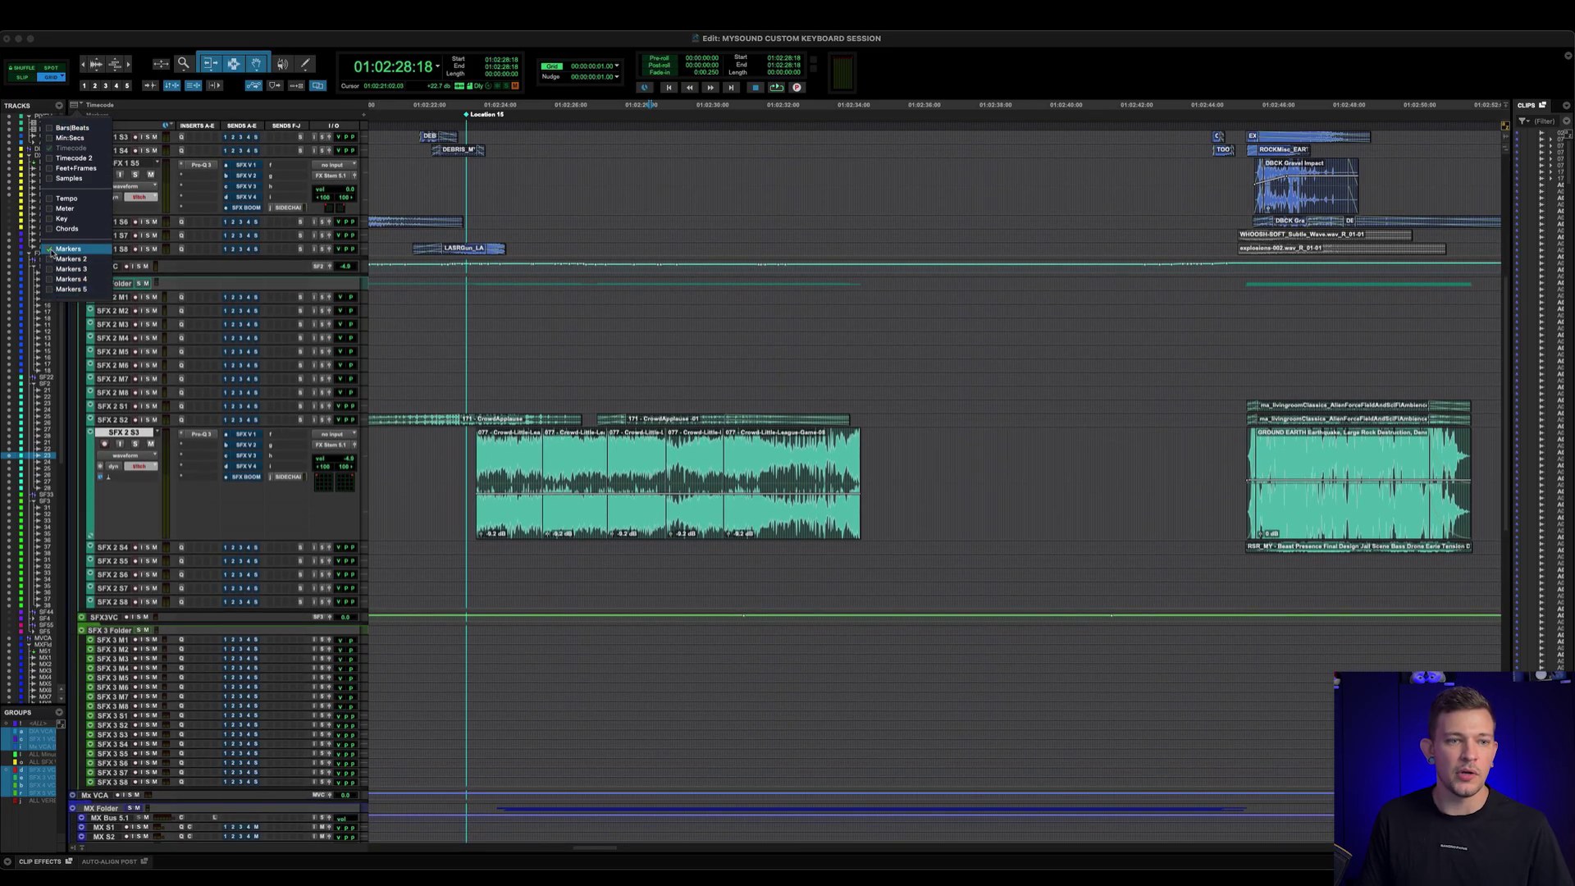
pyautogui.click(49, 248)
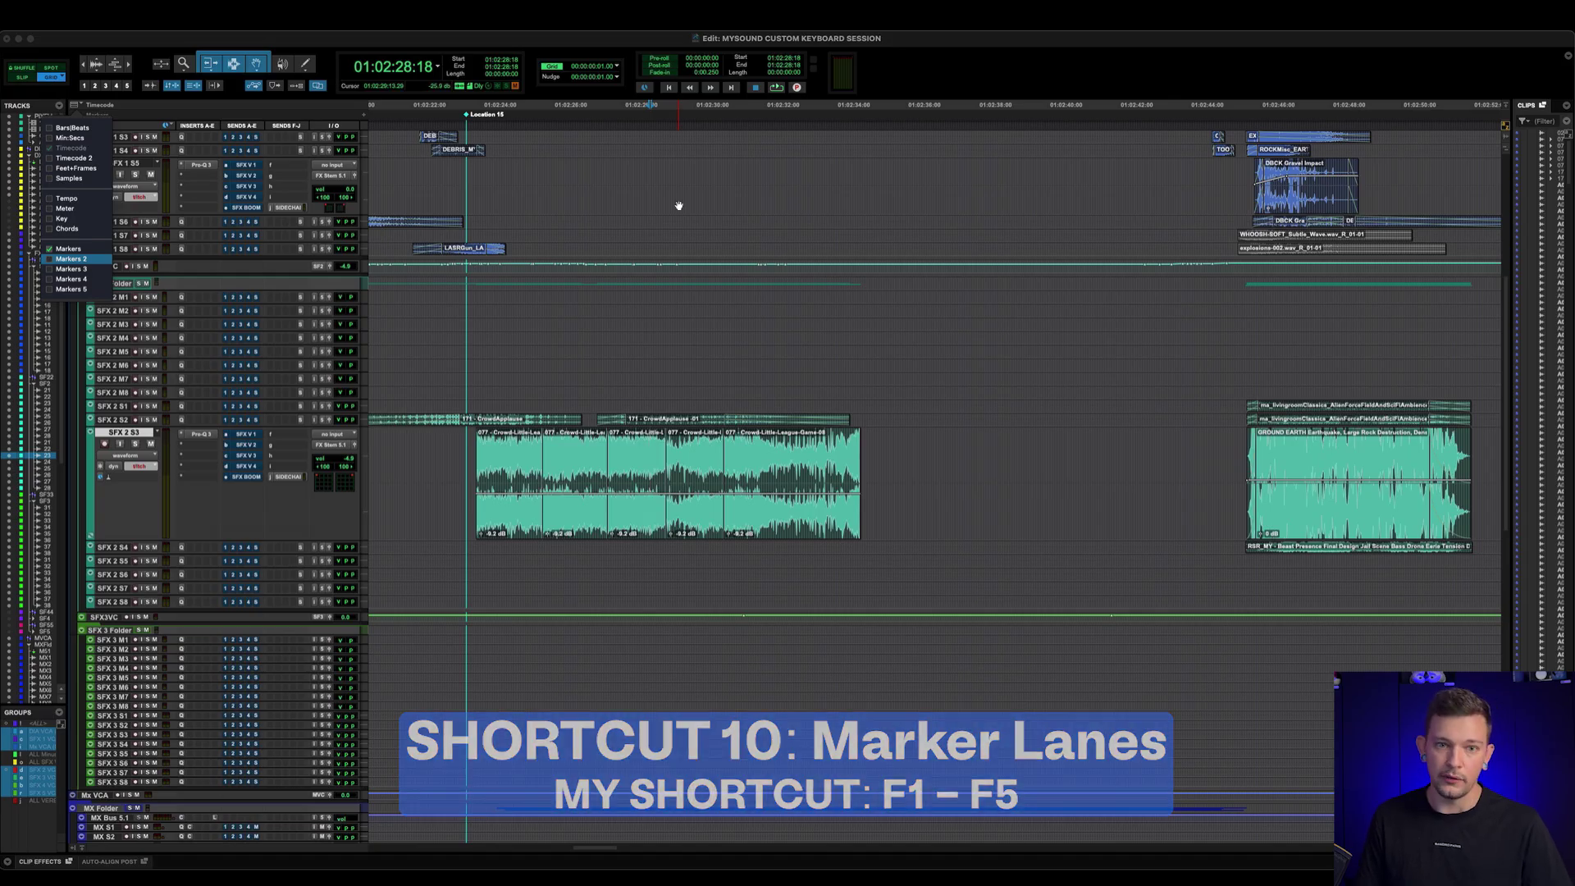
# - Use F1–F5 to show marker lanes Markers 2 through Markers 5
pyautogui.press('F1')
pyautogui.press('F1')
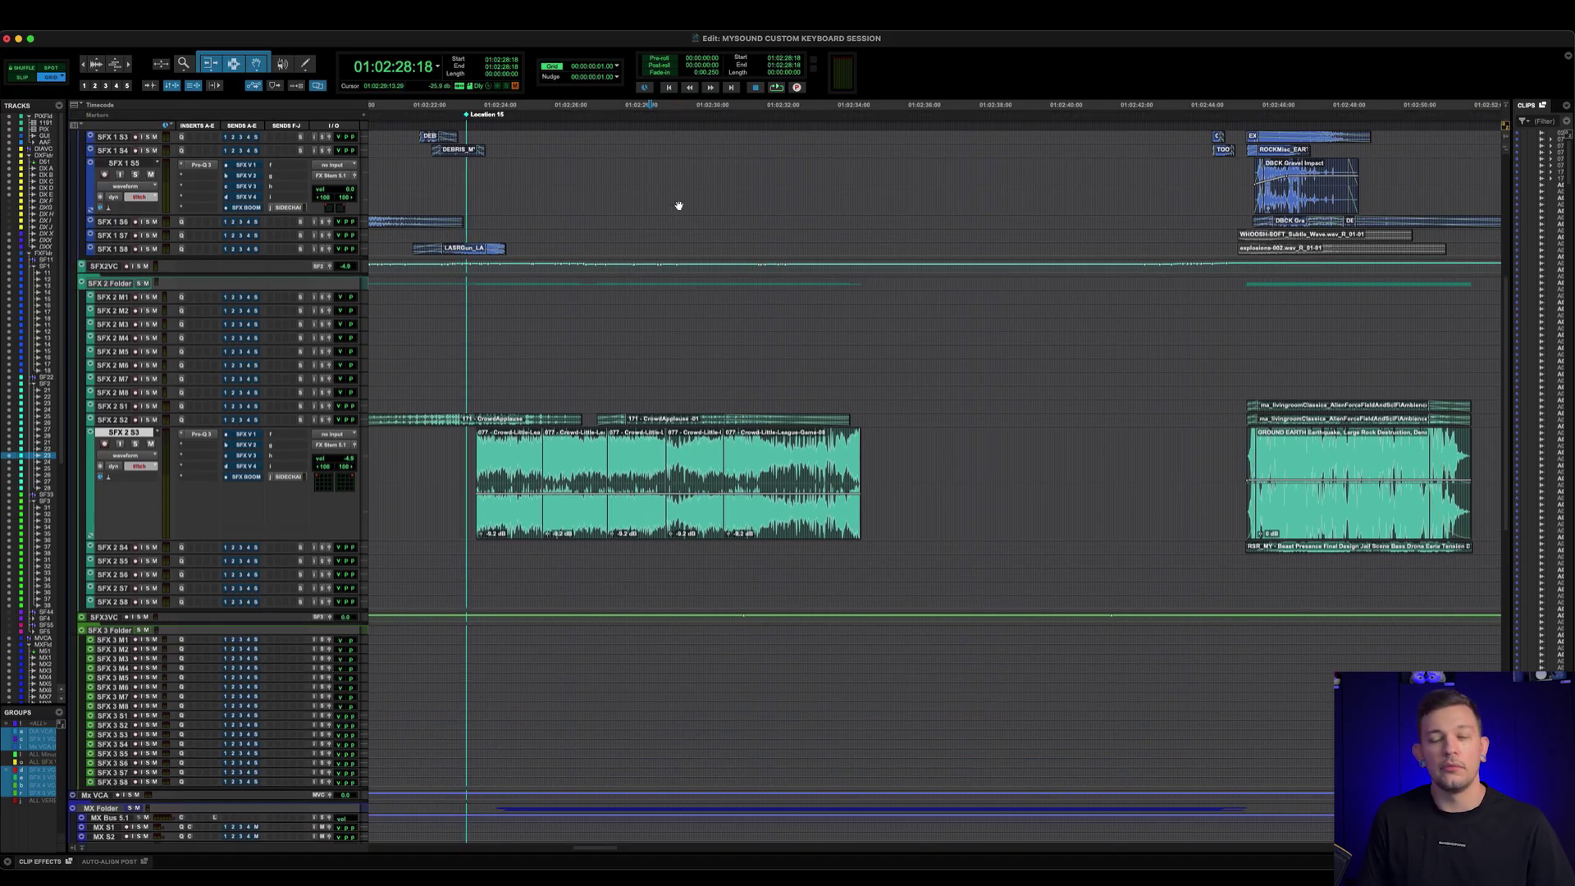
pyautogui.press('F2')
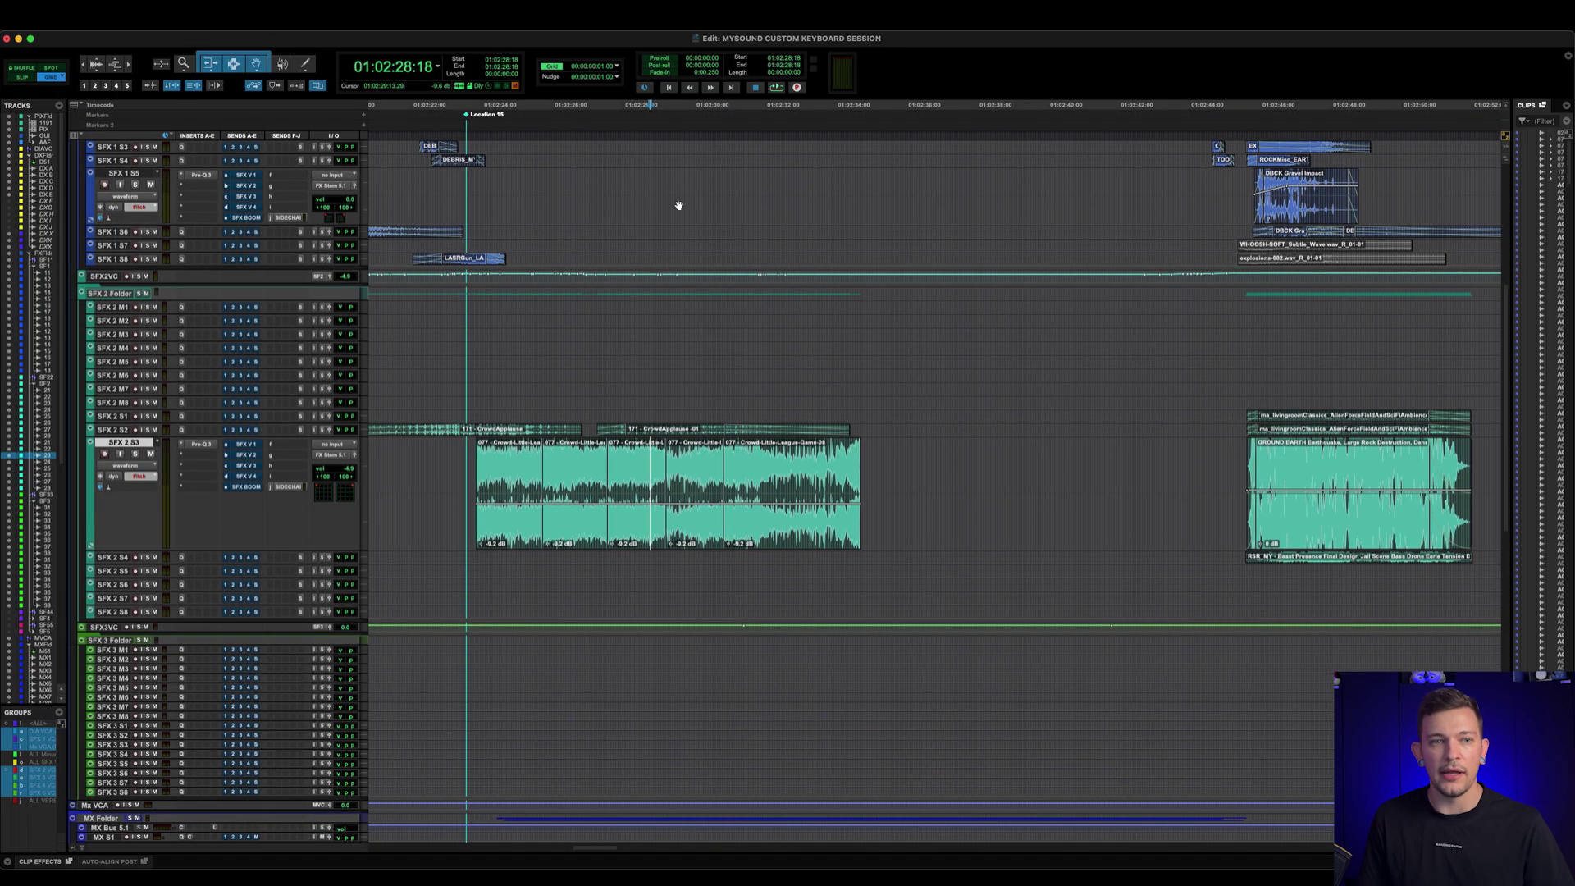
pyautogui.press('F3')
pyautogui.press('F4')
pyautogui.press('F5')
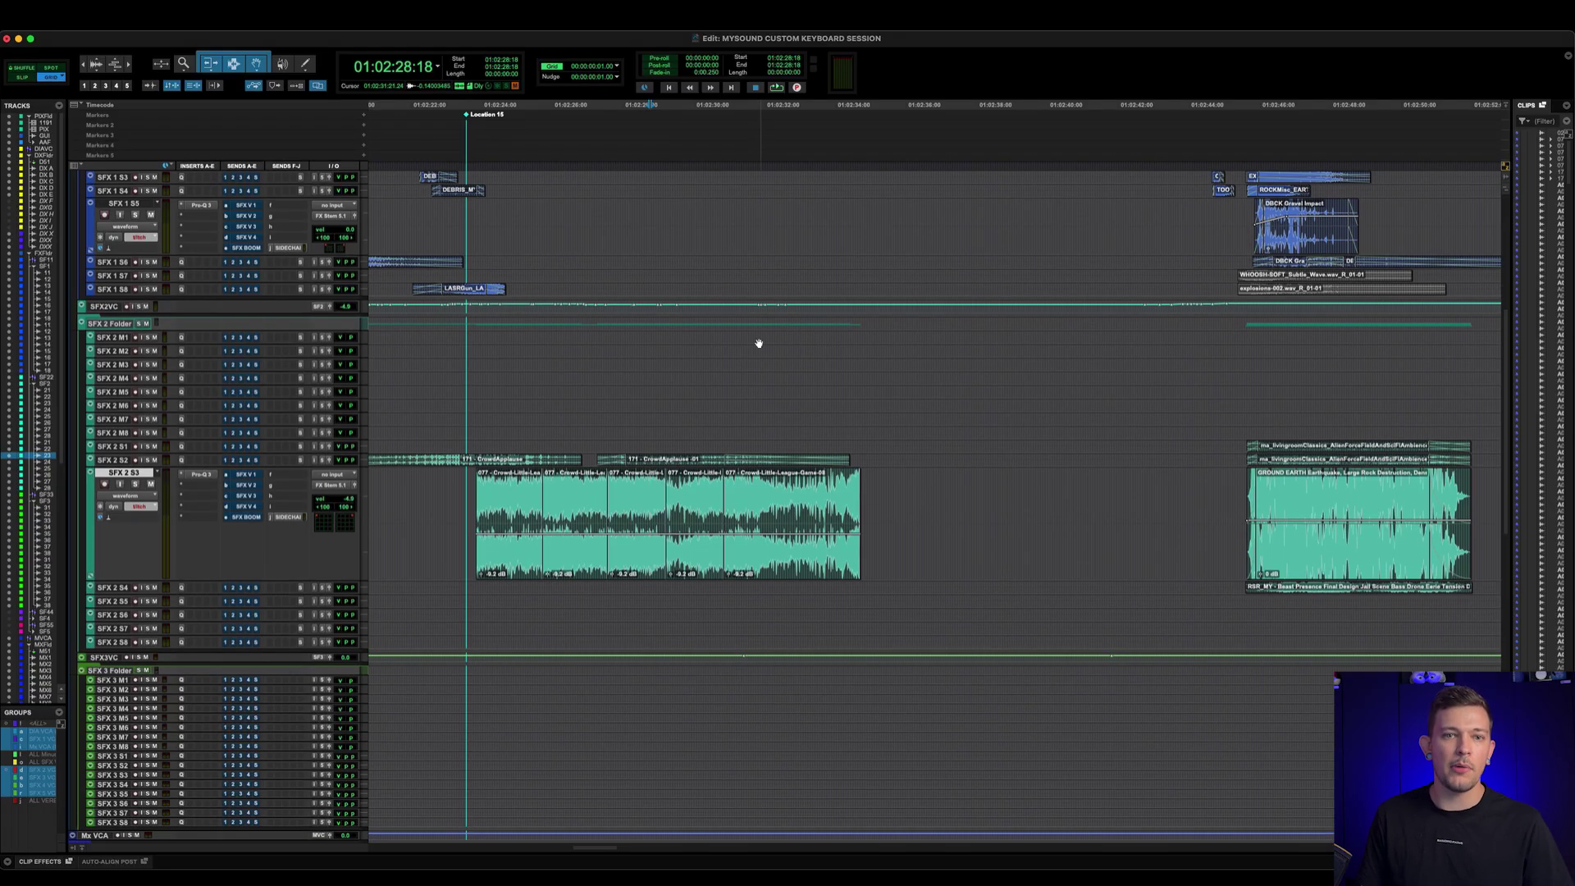
pyautogui.press('F5')
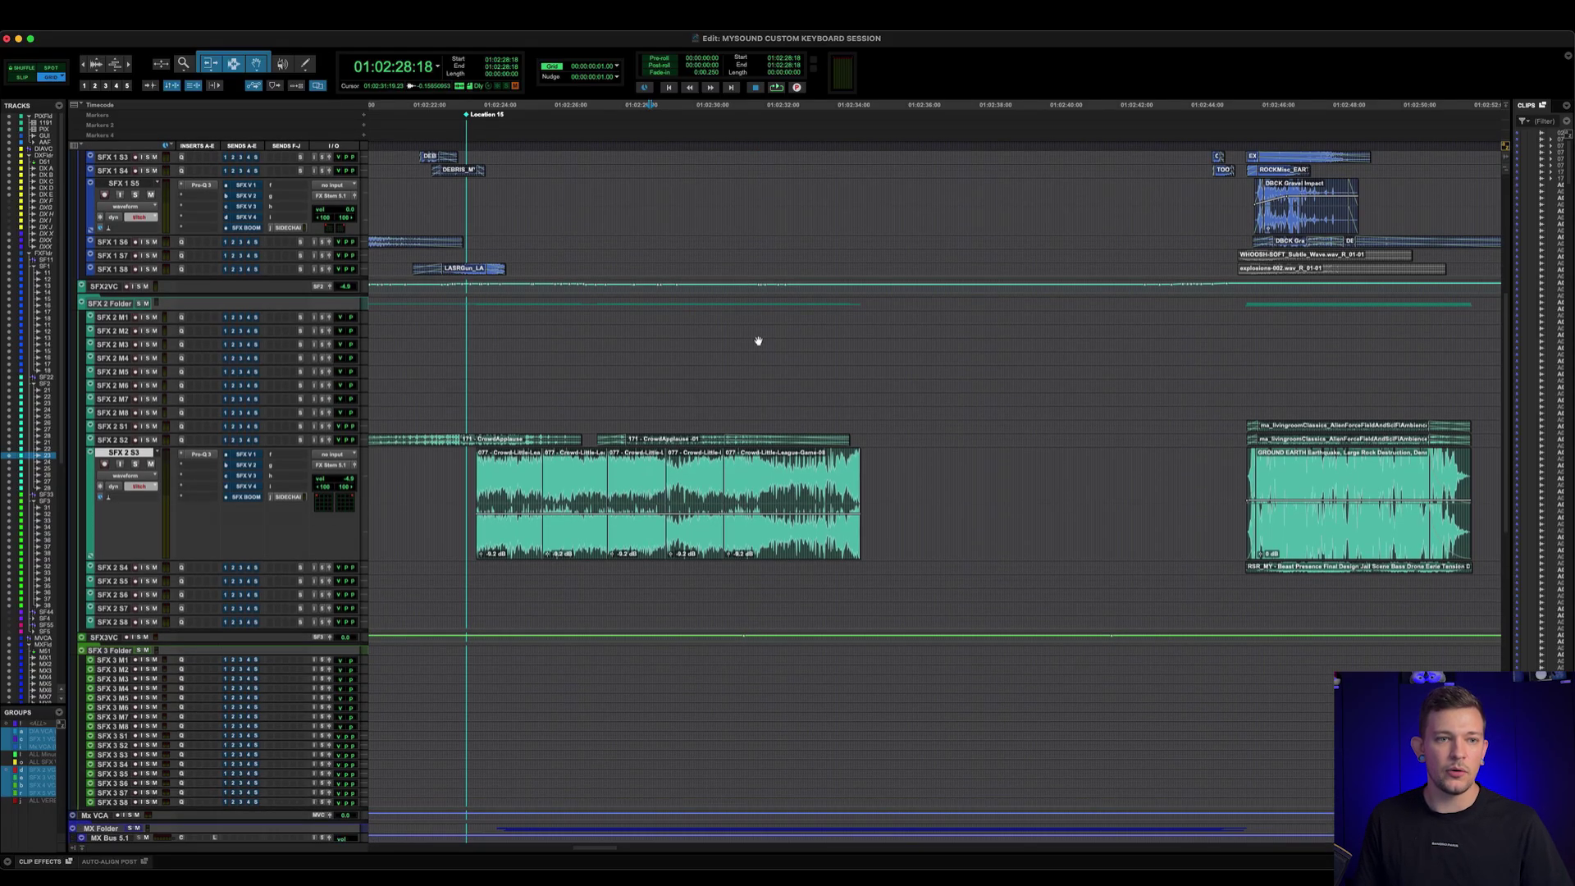
pyautogui.press('F5')
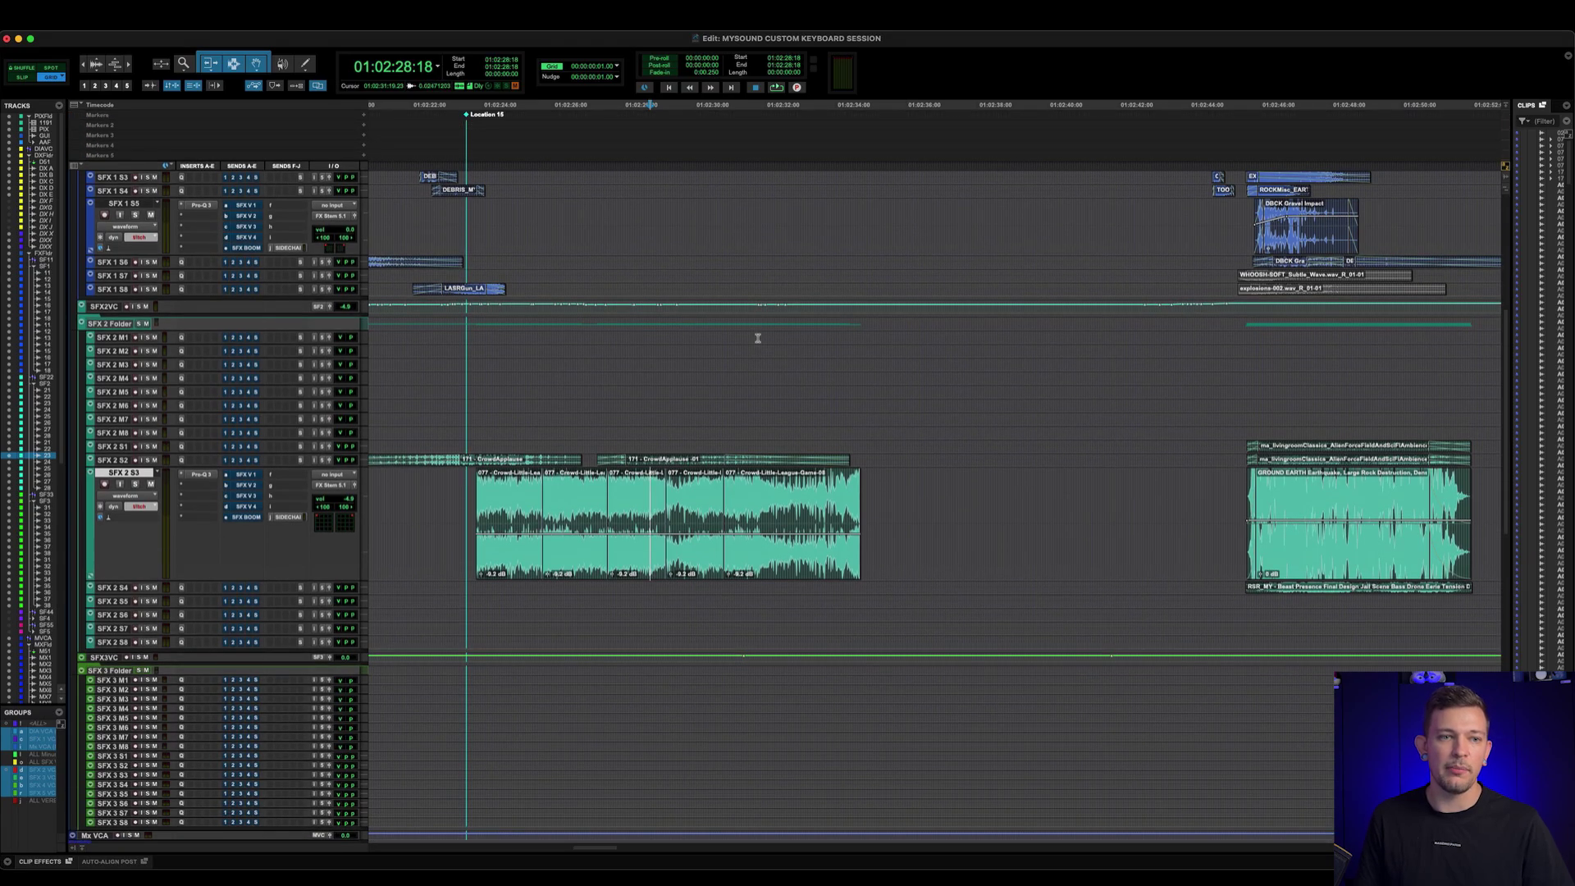